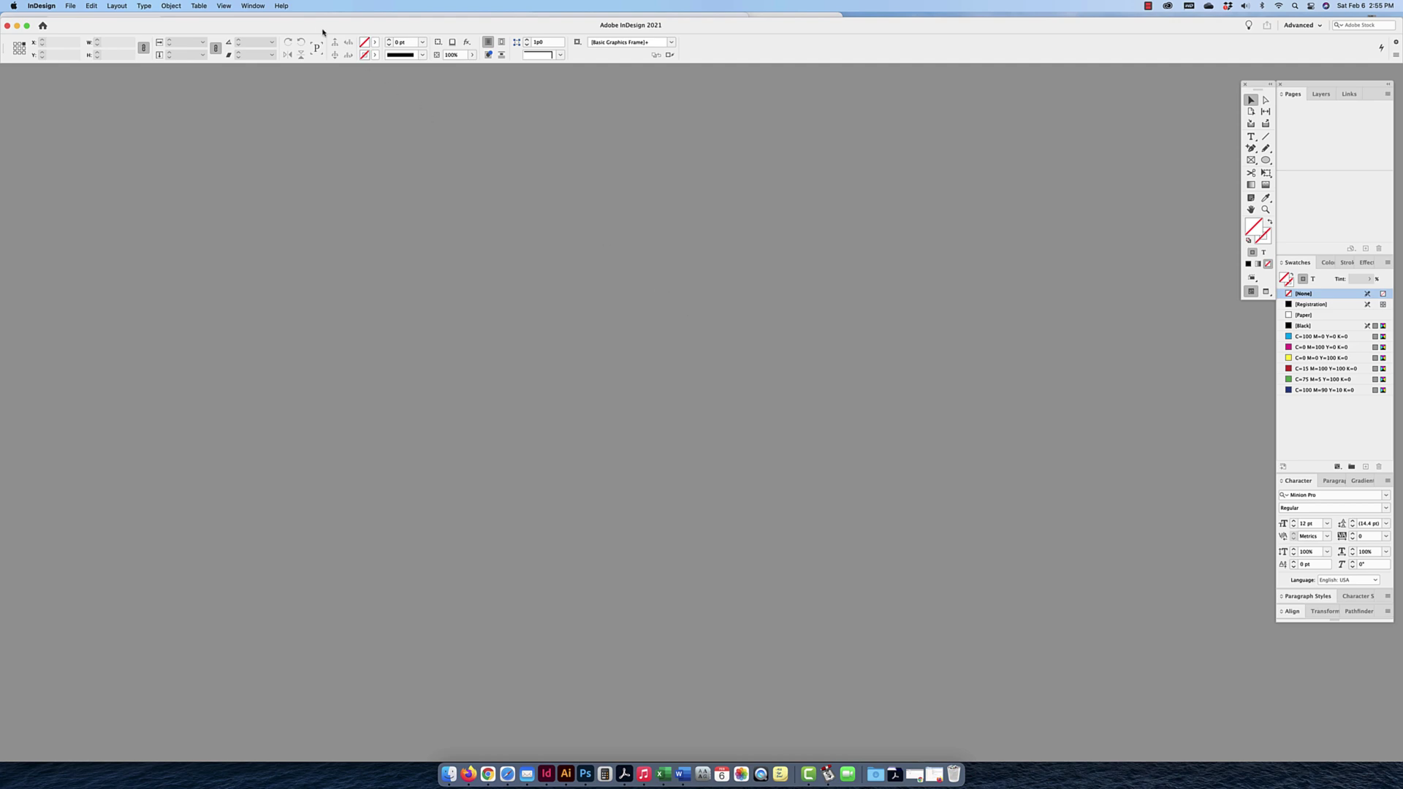
Create a new 8.5 × 11 in document, Untitled-2, using inch units.
left_click_drag(319, 28, 316, 21)
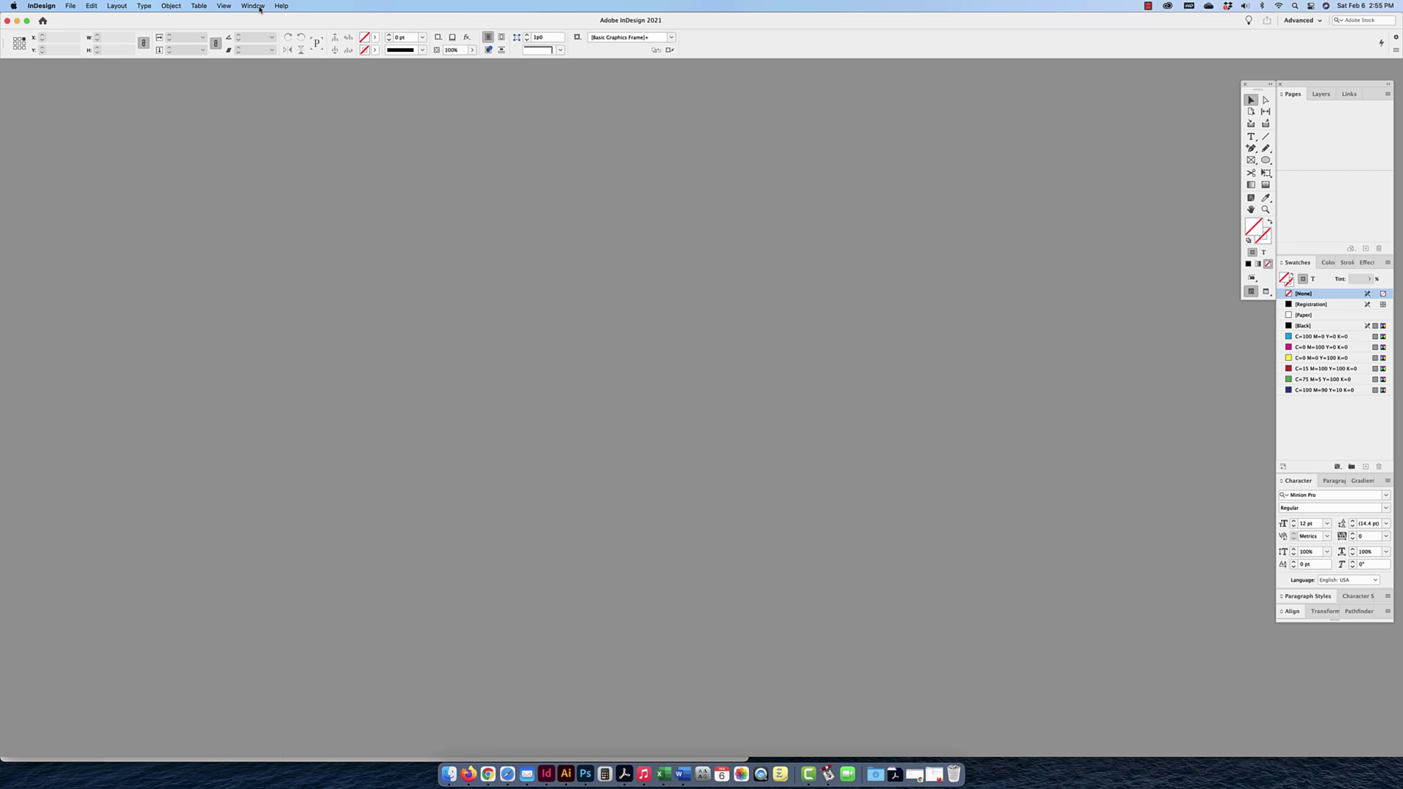
key("super+n")
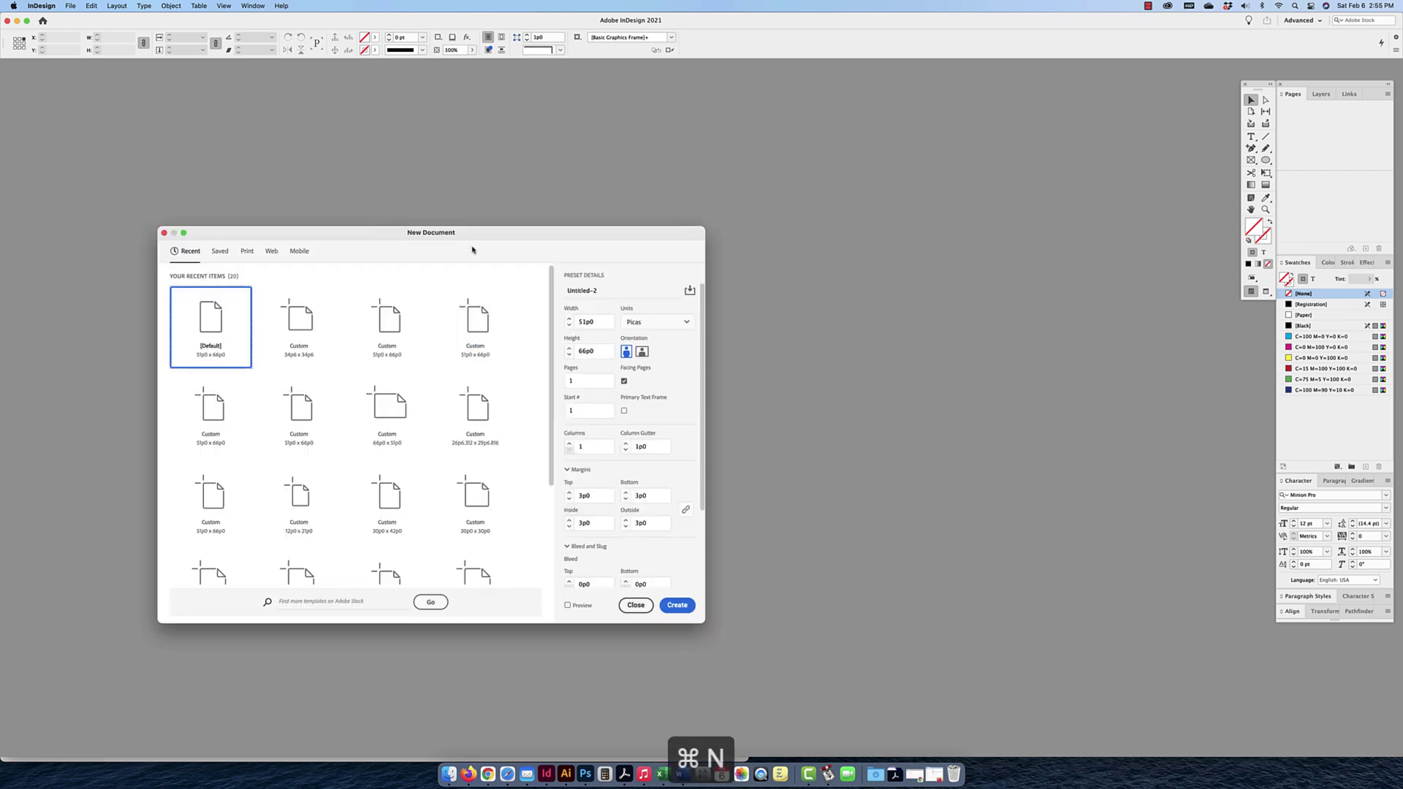
left_click(648, 328)
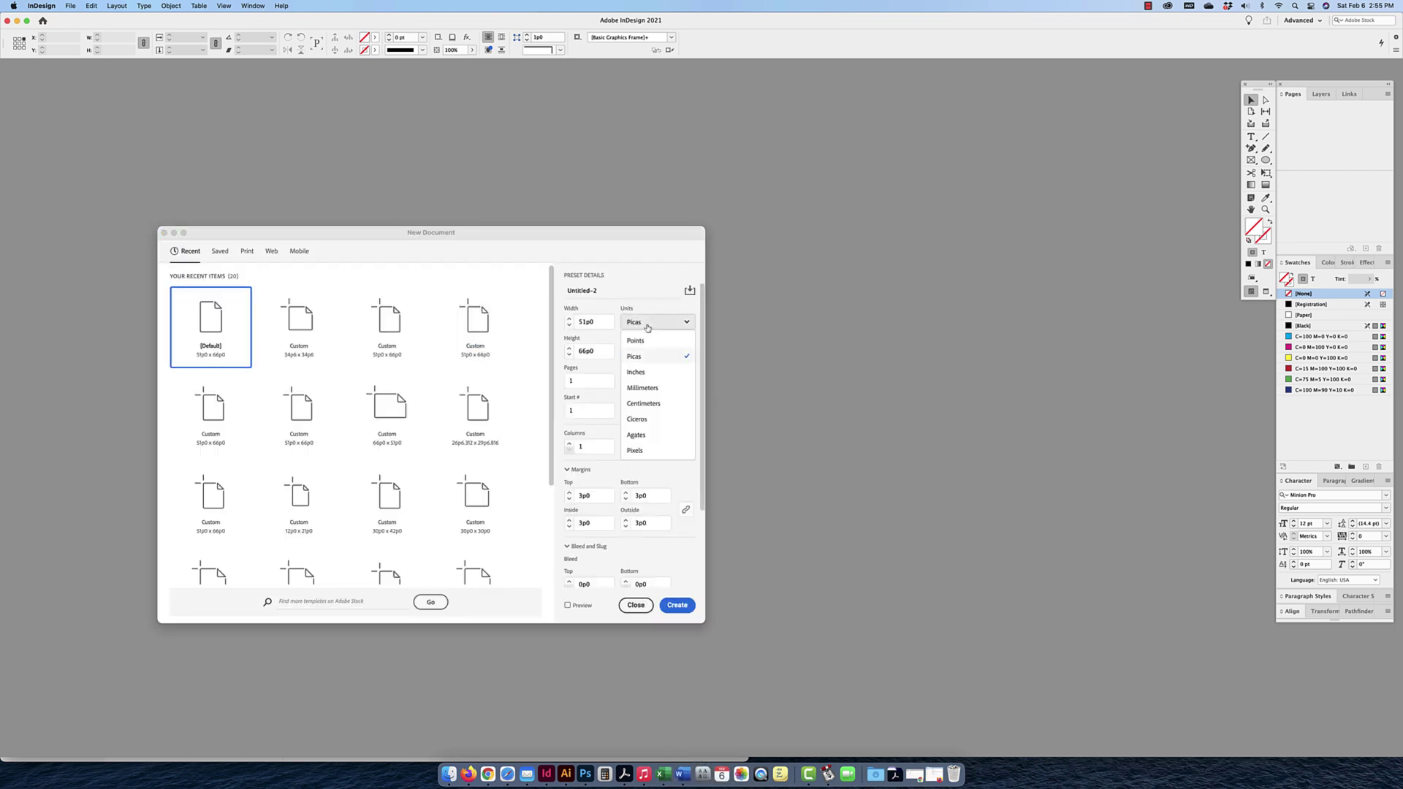
left_click(643, 380)
left_click(643, 322)
left_click(639, 374)
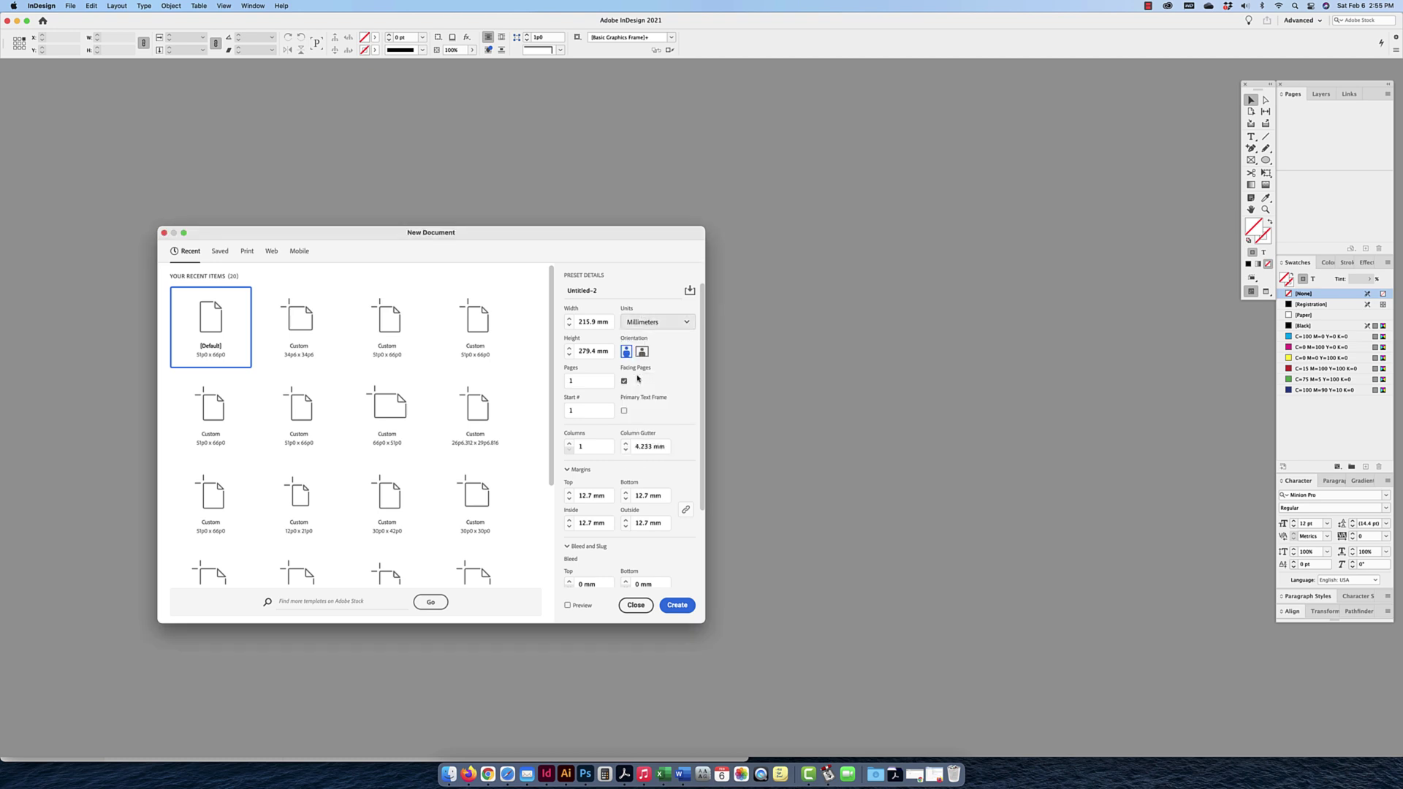
left_click(678, 606)
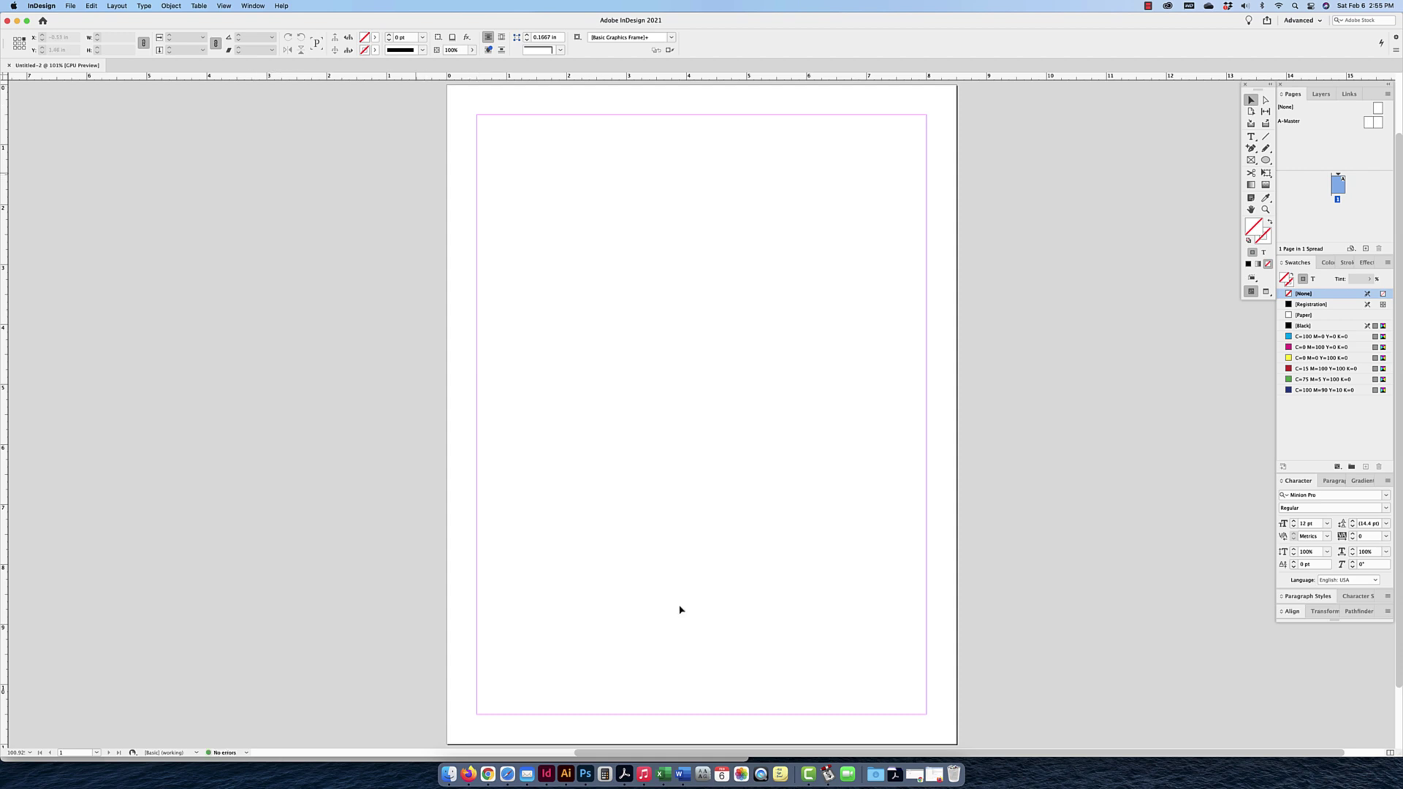
Show the Buttons and Forms panel from Window > Interactive and position it beside the page.
left_click(253, 6)
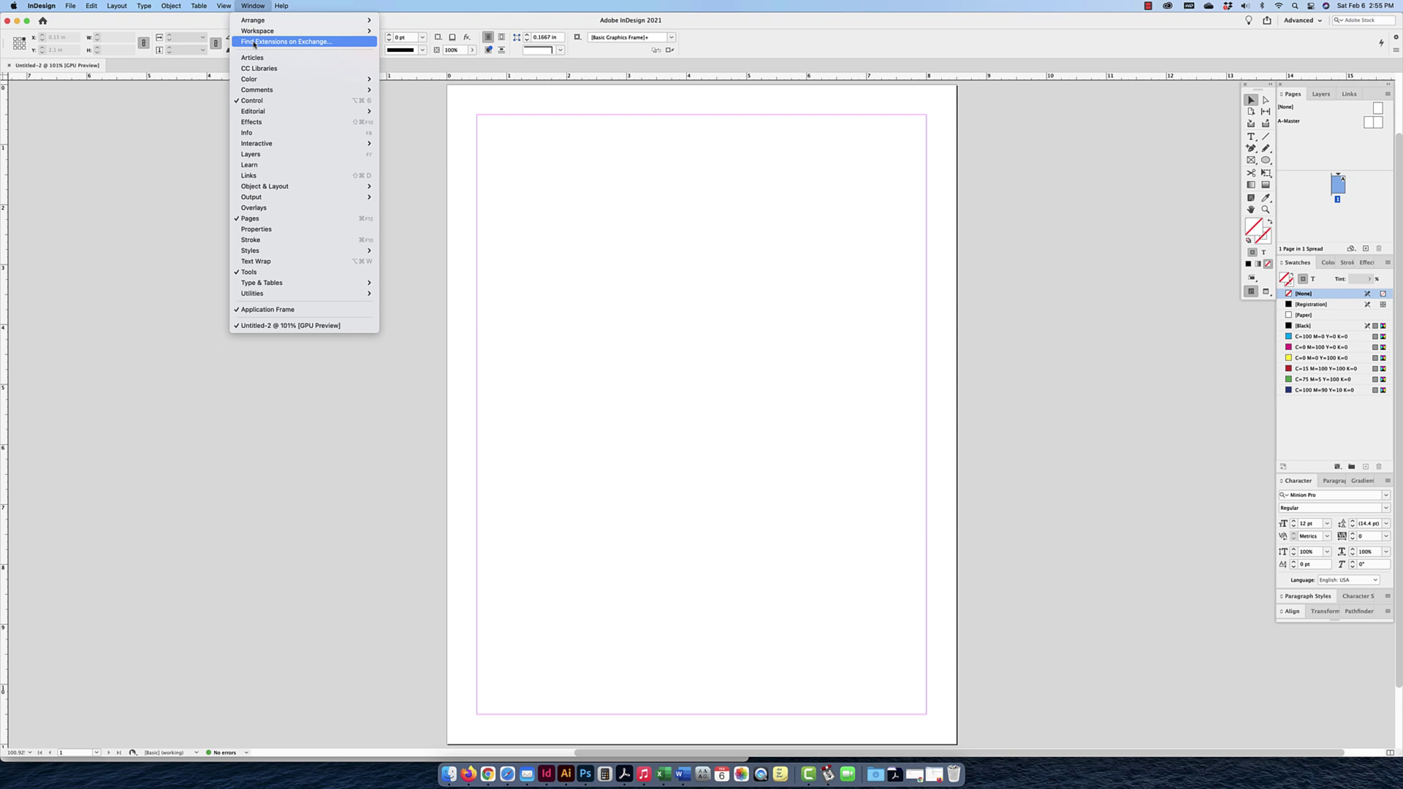
key("Down")
key("Down")
key("Down")
key("Down")
key("Down")
key("Down")
key("Down")
key("Down")
key("Down")
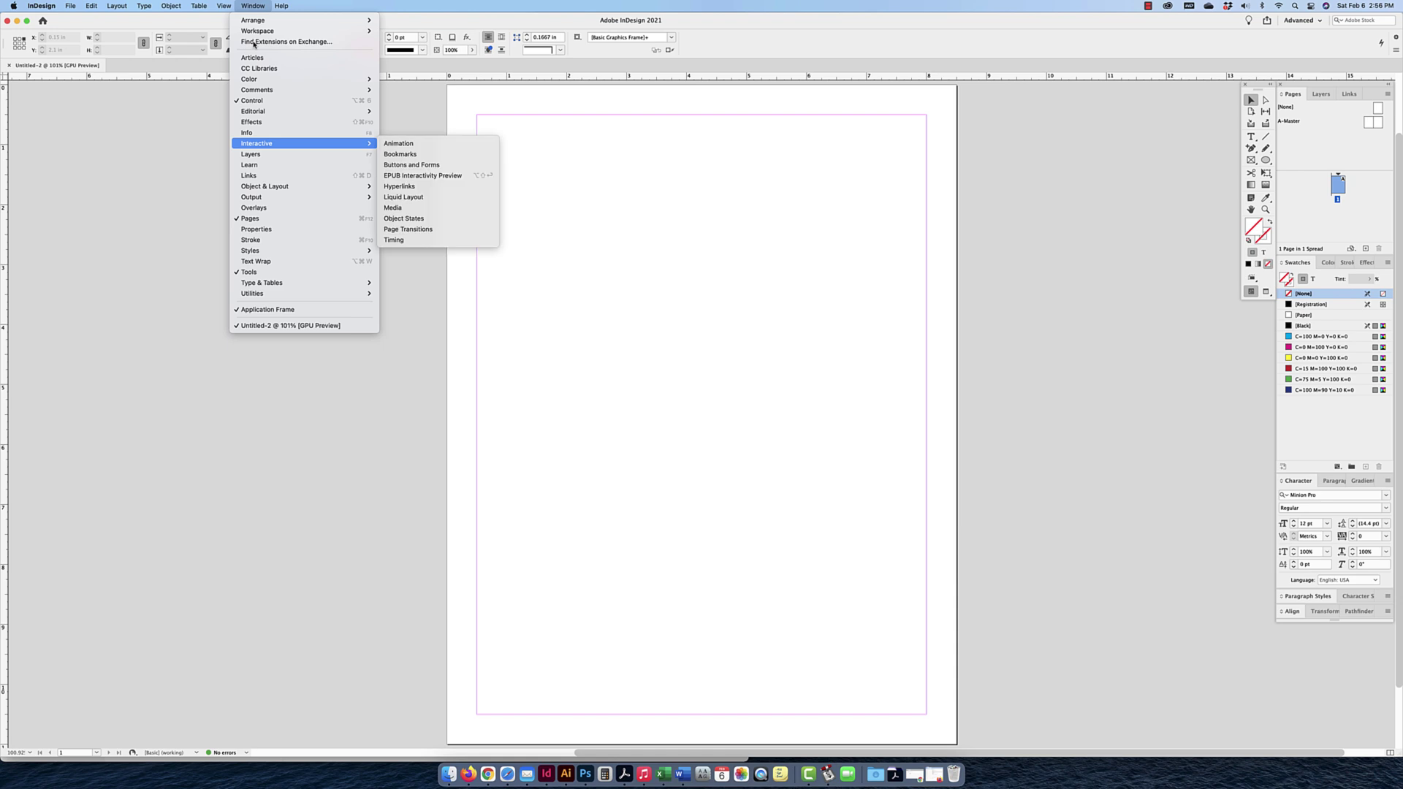
key("Right")
key("Down")
key("Down")
left_click(413, 165)
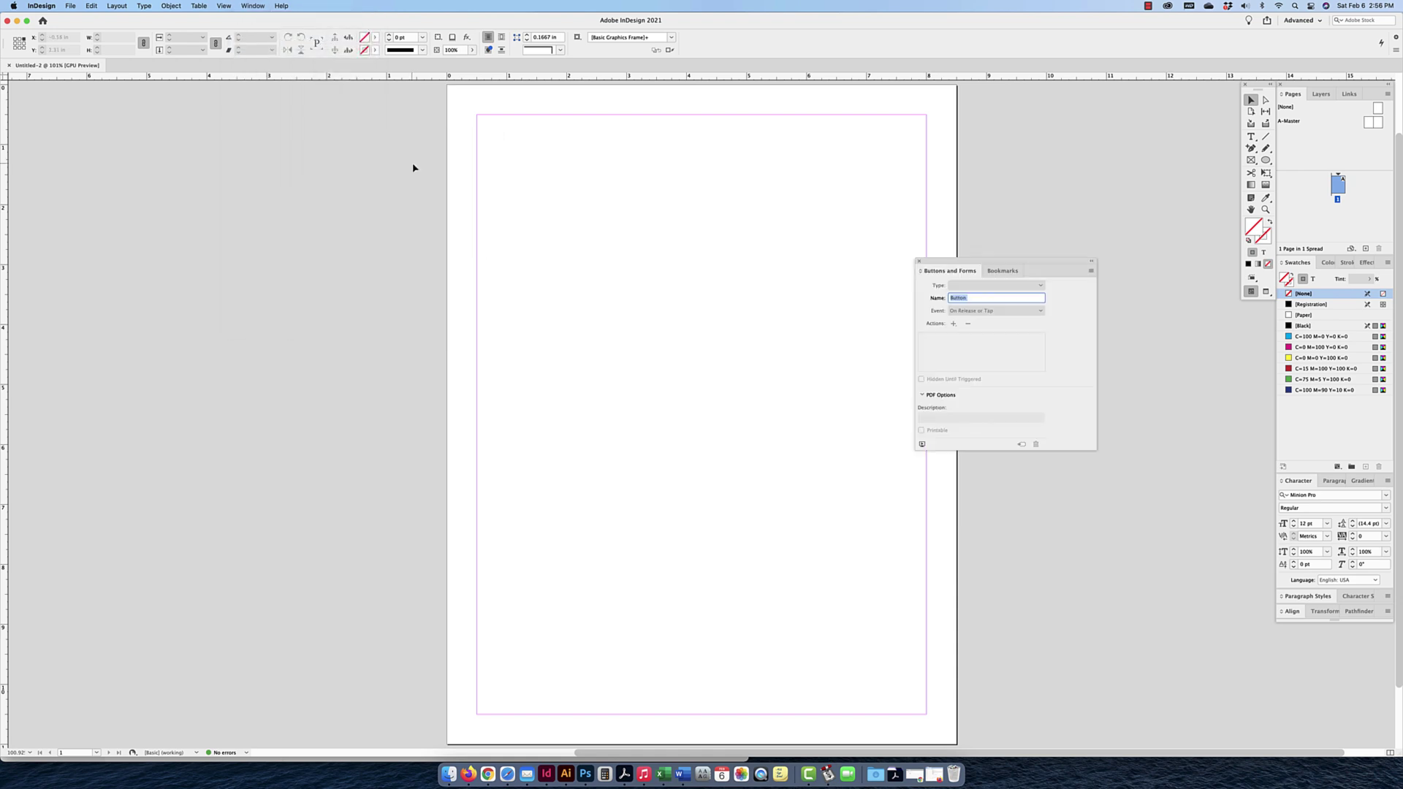
left_click_drag(1040, 266, 1088, 220)
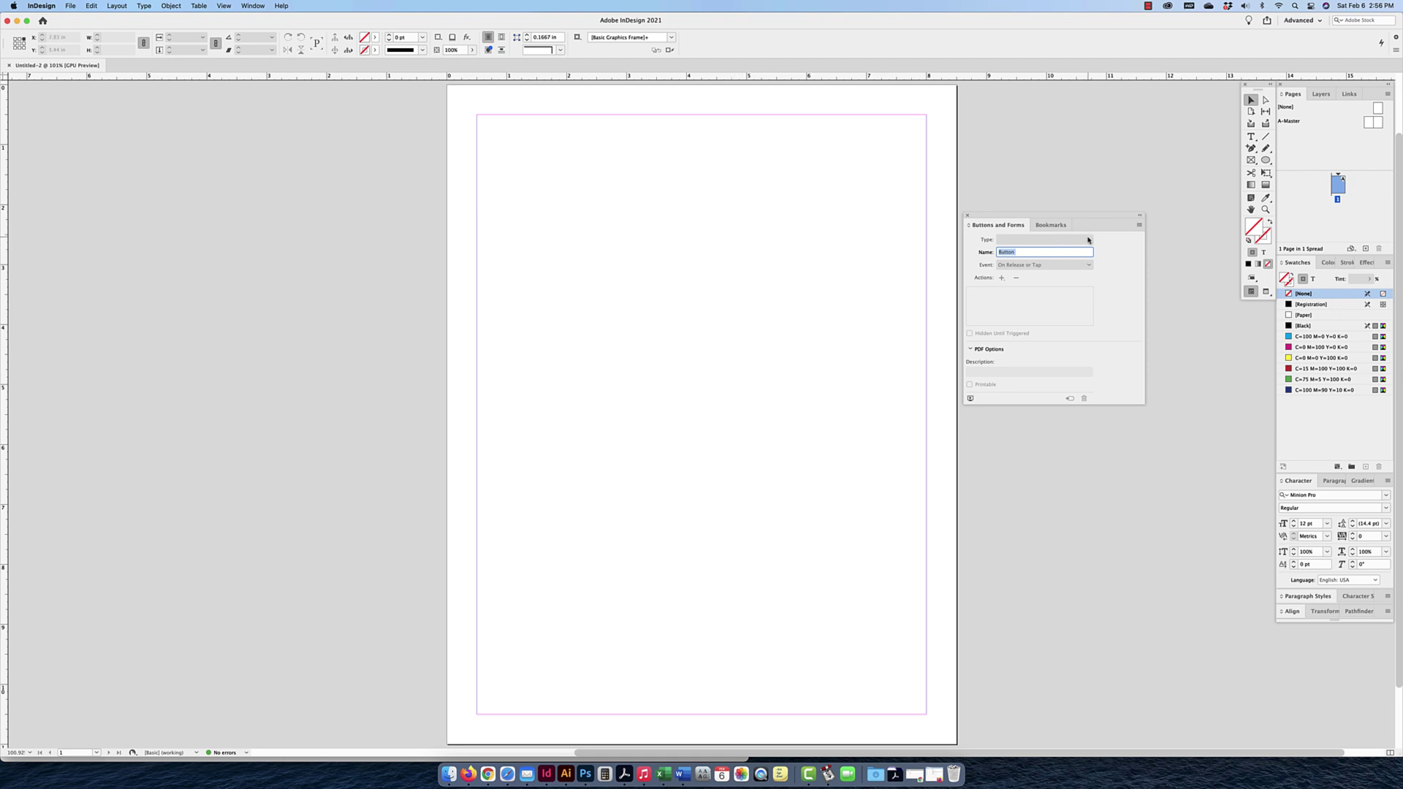
Draw a 1.15 in circle near the page's top-left and browse the button Type list.
left_click(1270, 165)
left_click_drag(608, 226, 678, 295)
left_click(1087, 243)
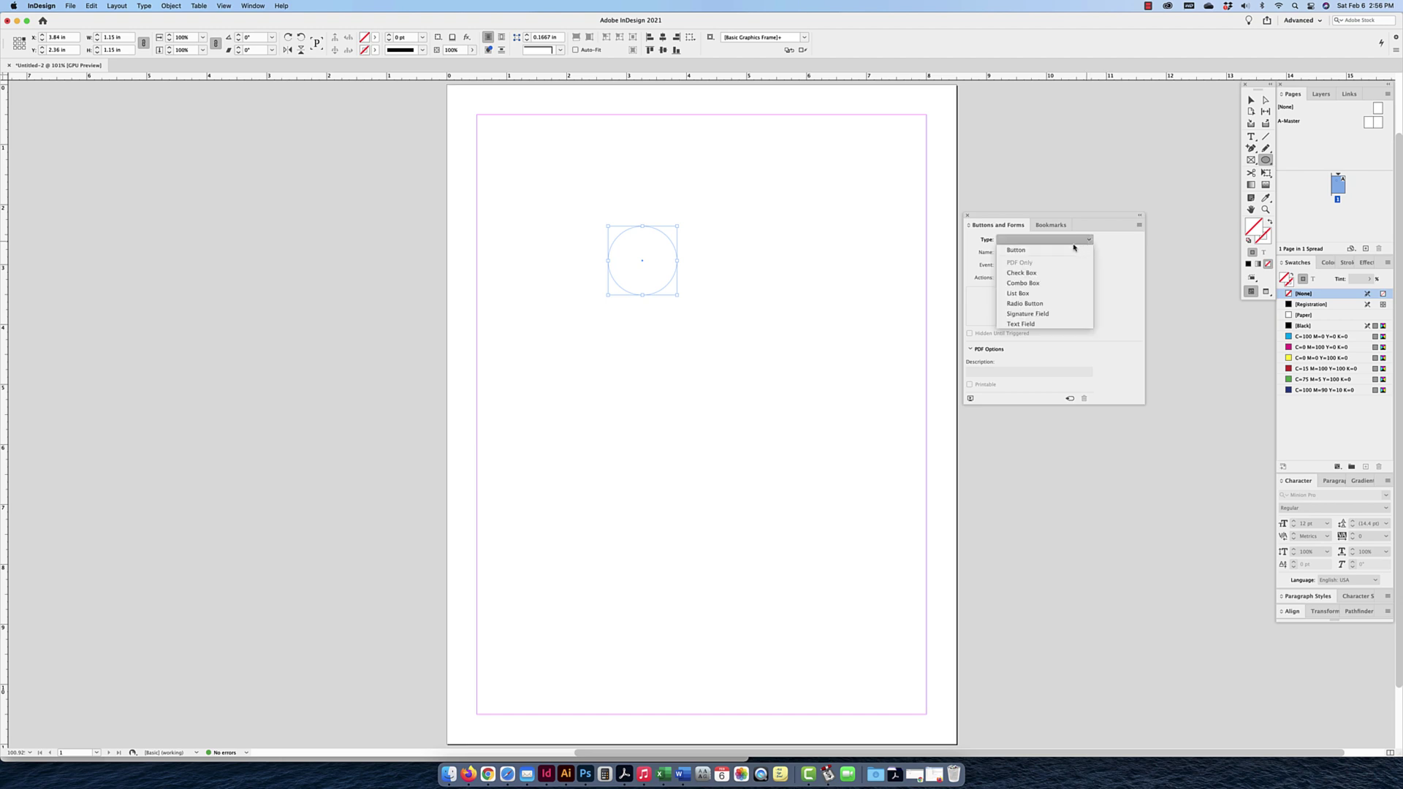
key("Down")
left_click(1038, 284)
Open the Sample Buttons And Forms library and enlarge it beside the page.
left_click(1104, 255)
left_click(1139, 224)
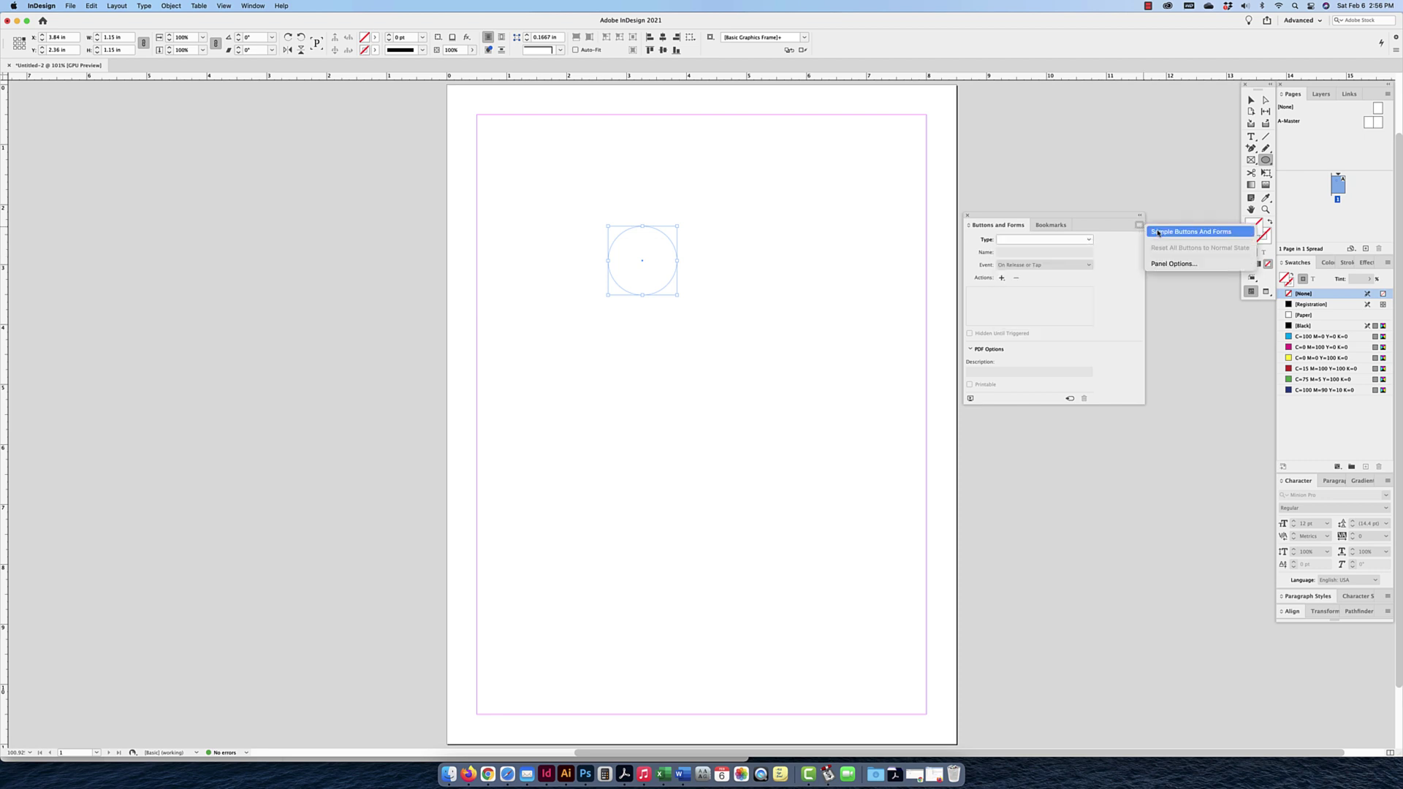
left_click(1159, 232)
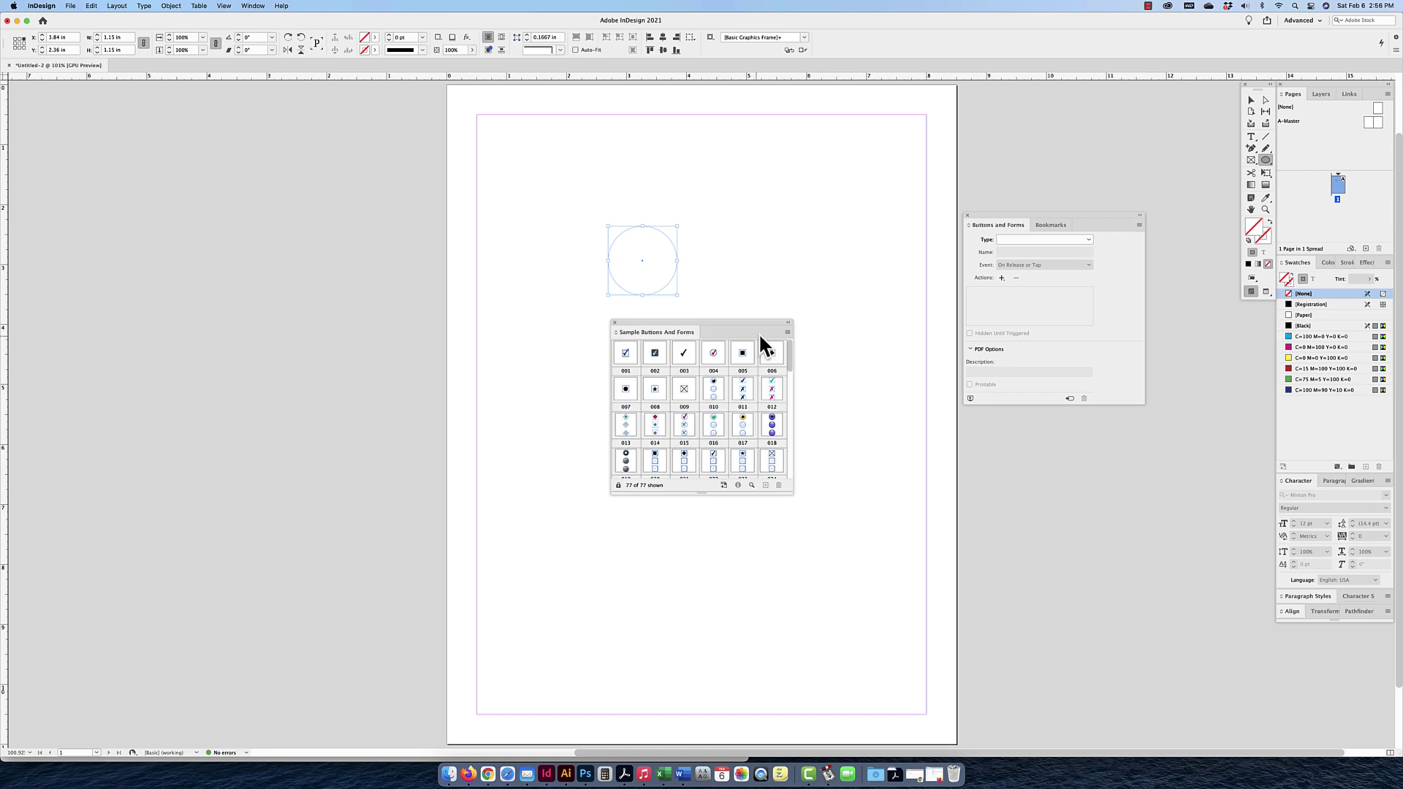
left_click_drag(761, 321, 403, 187)
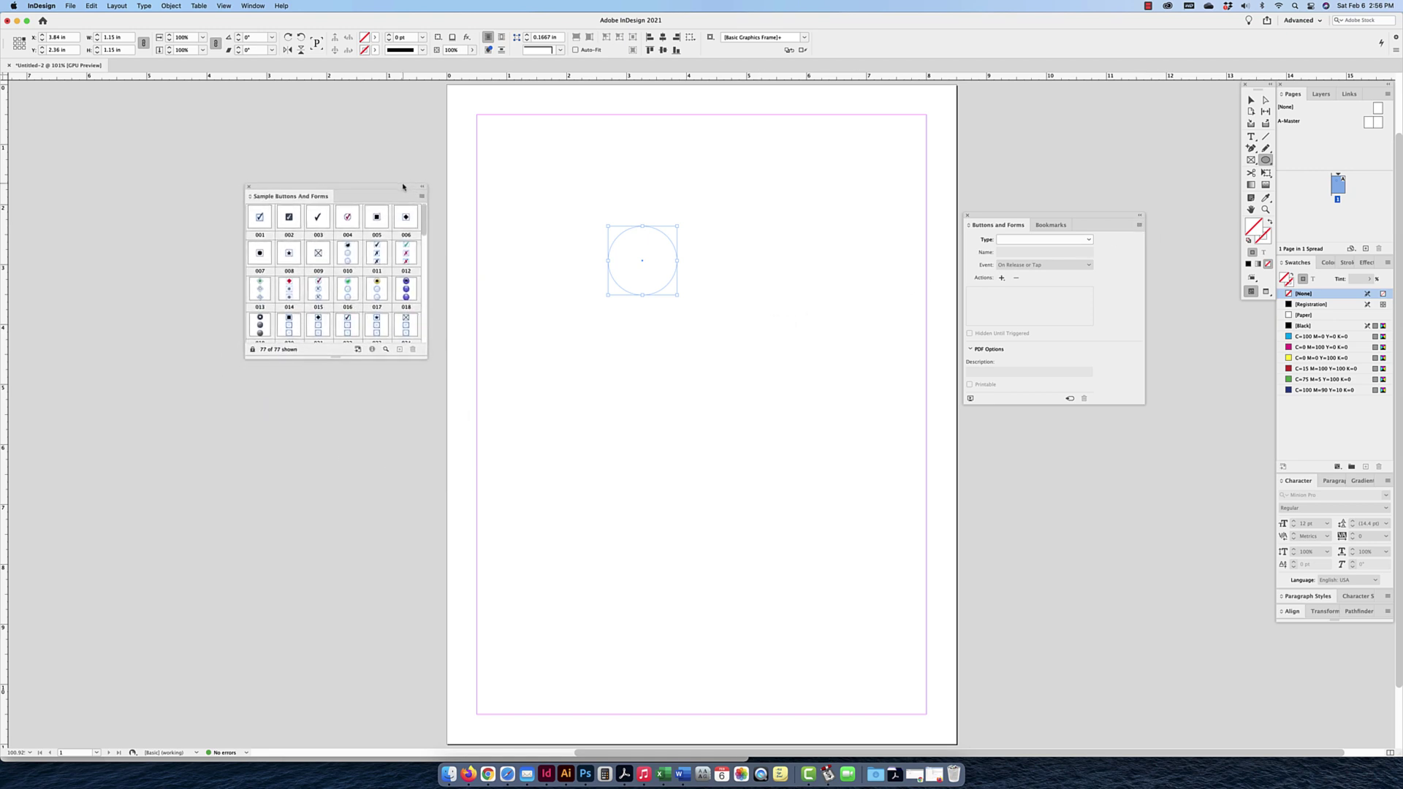
left_click_drag(336, 358, 336, 591)
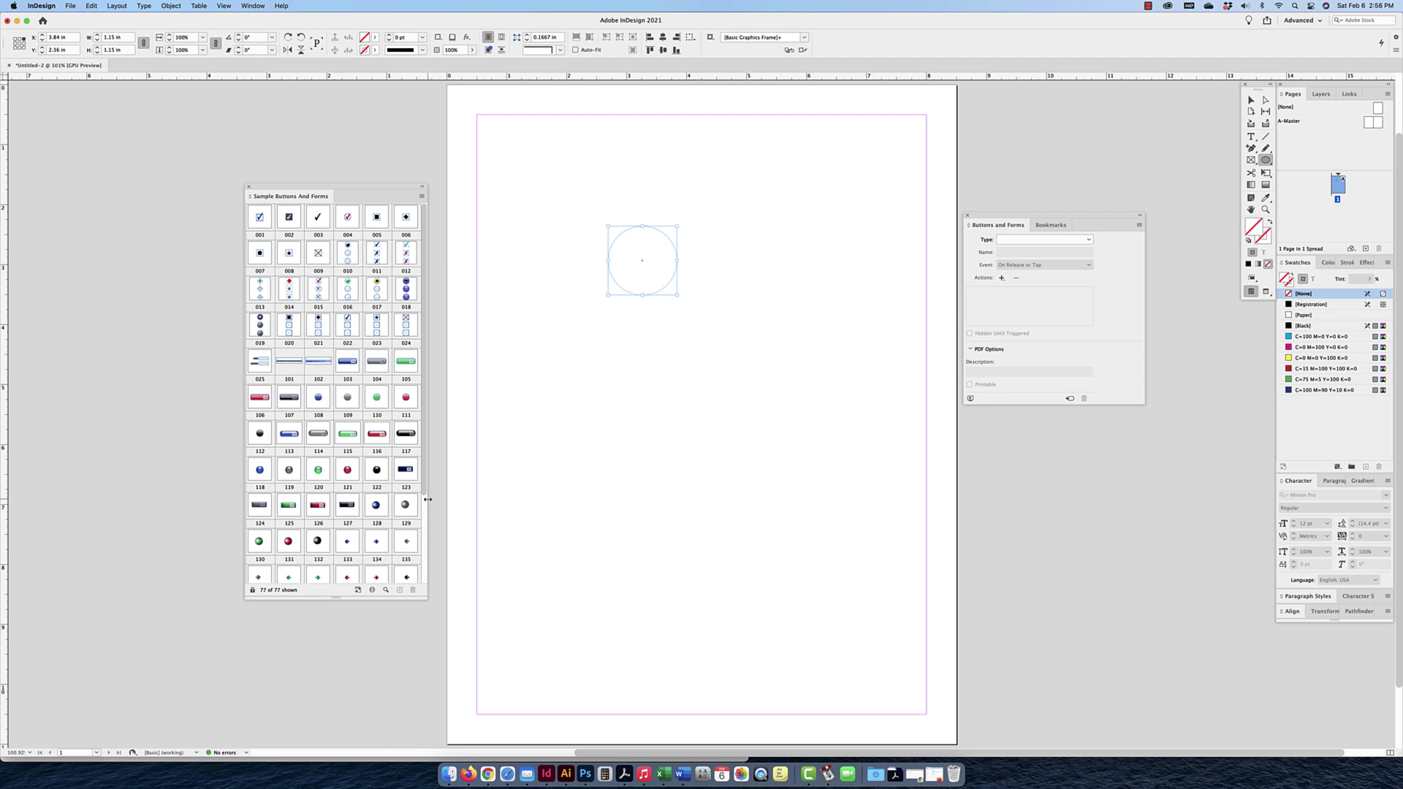
left_click_drag(427, 500, 502, 490)
Select the 1.15 in circle on the page and delete it.
left_click(1251, 99)
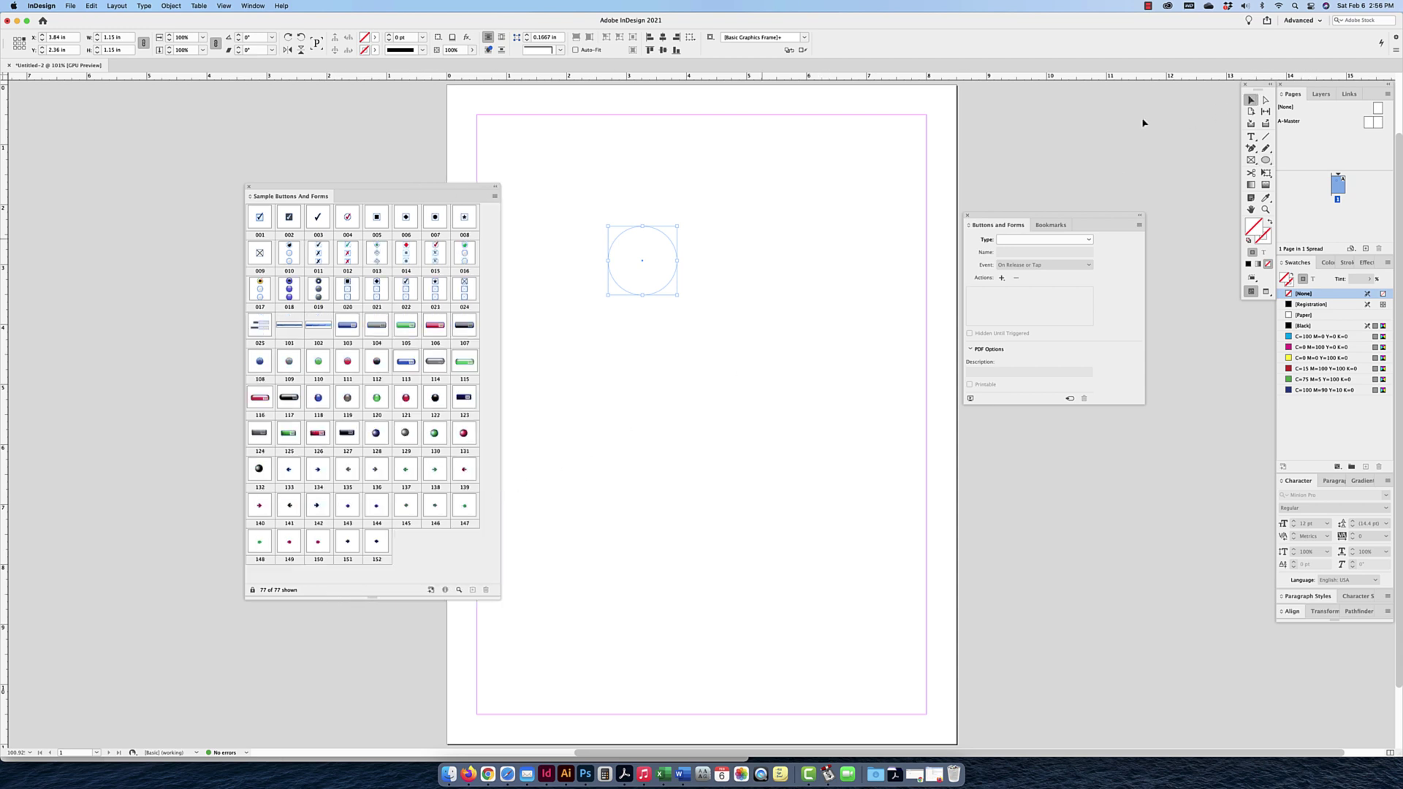
left_click_drag(671, 201, 621, 329)
key("Delete")
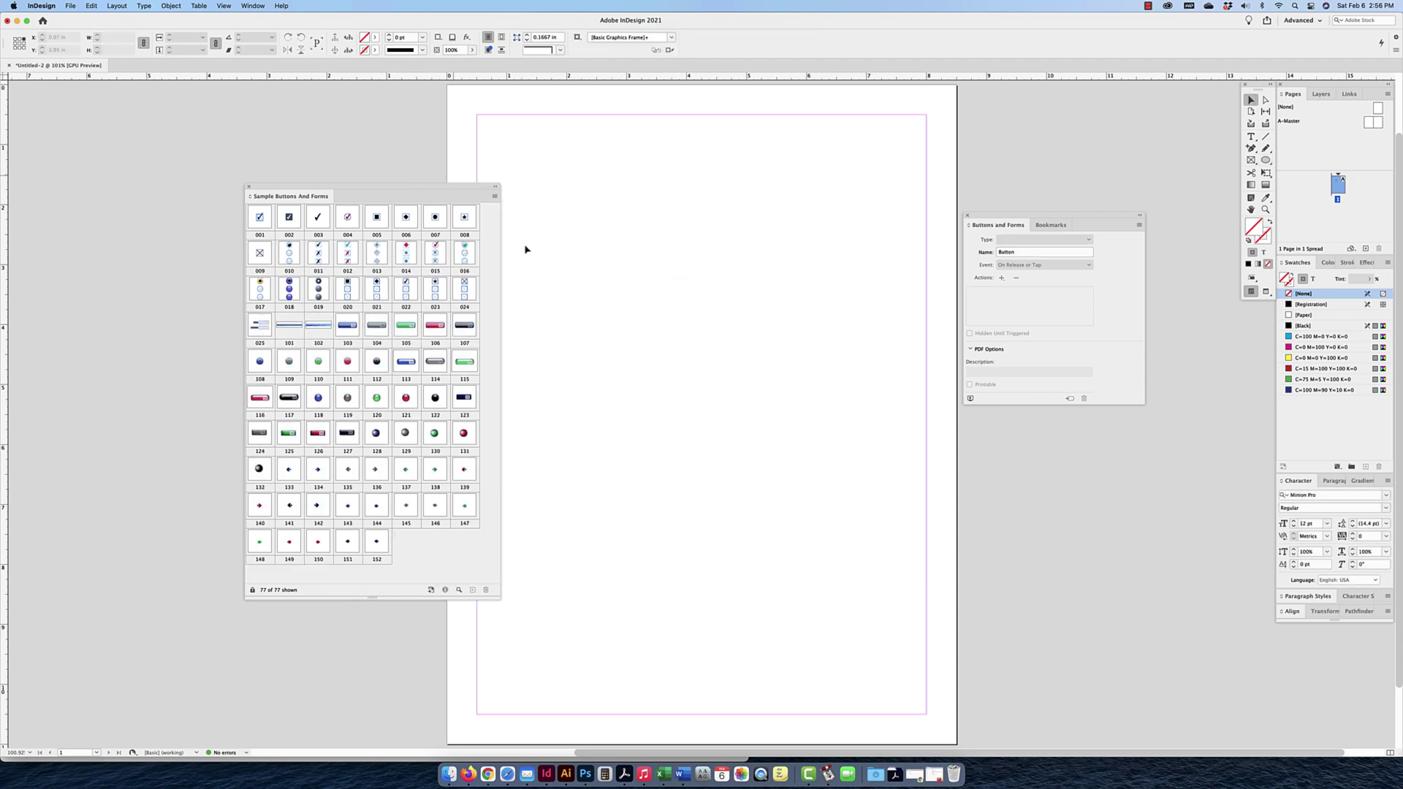
Place the sample 019 three-button radio group near the page's top-left.
left_click_drag(458, 187, 403, 162)
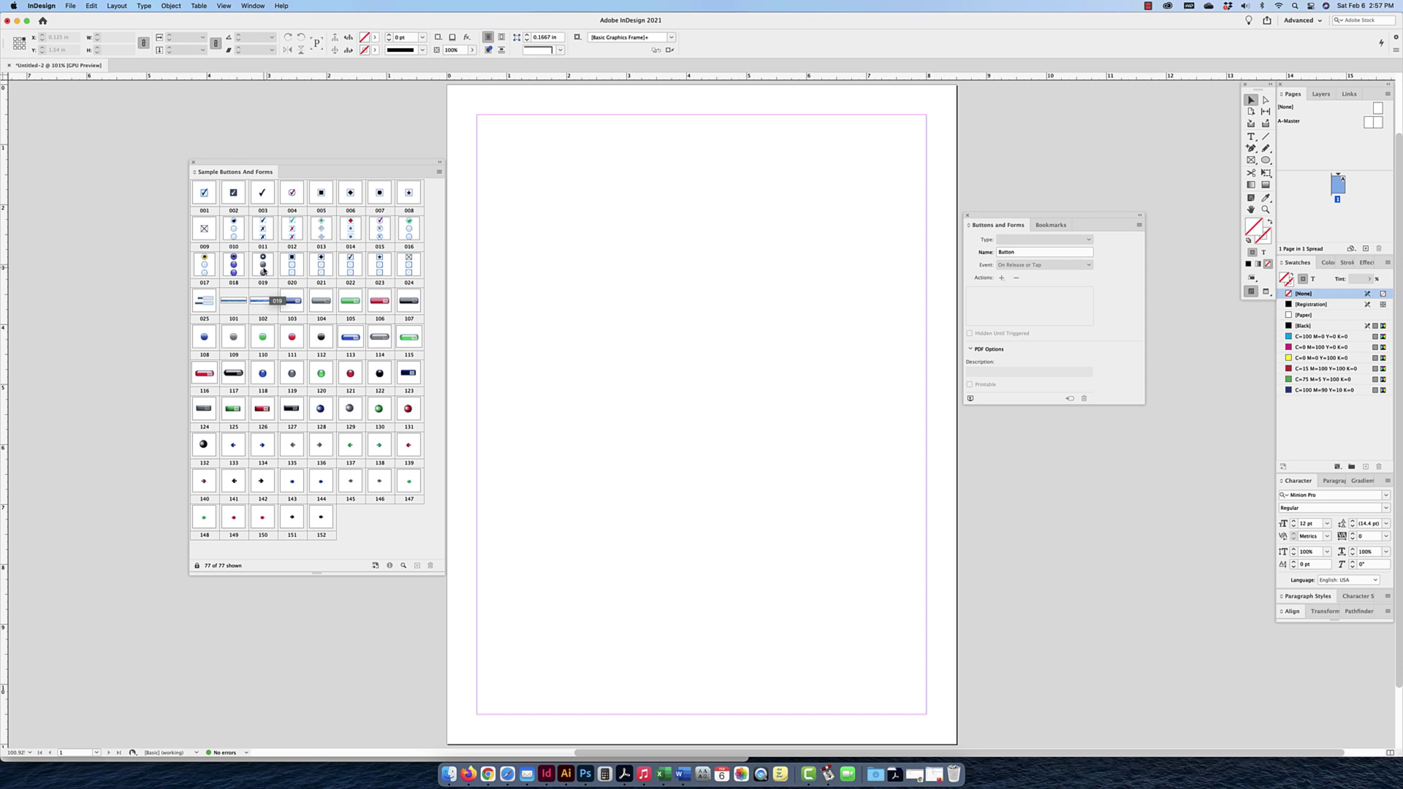
left_click_drag(264, 271, 521, 209)
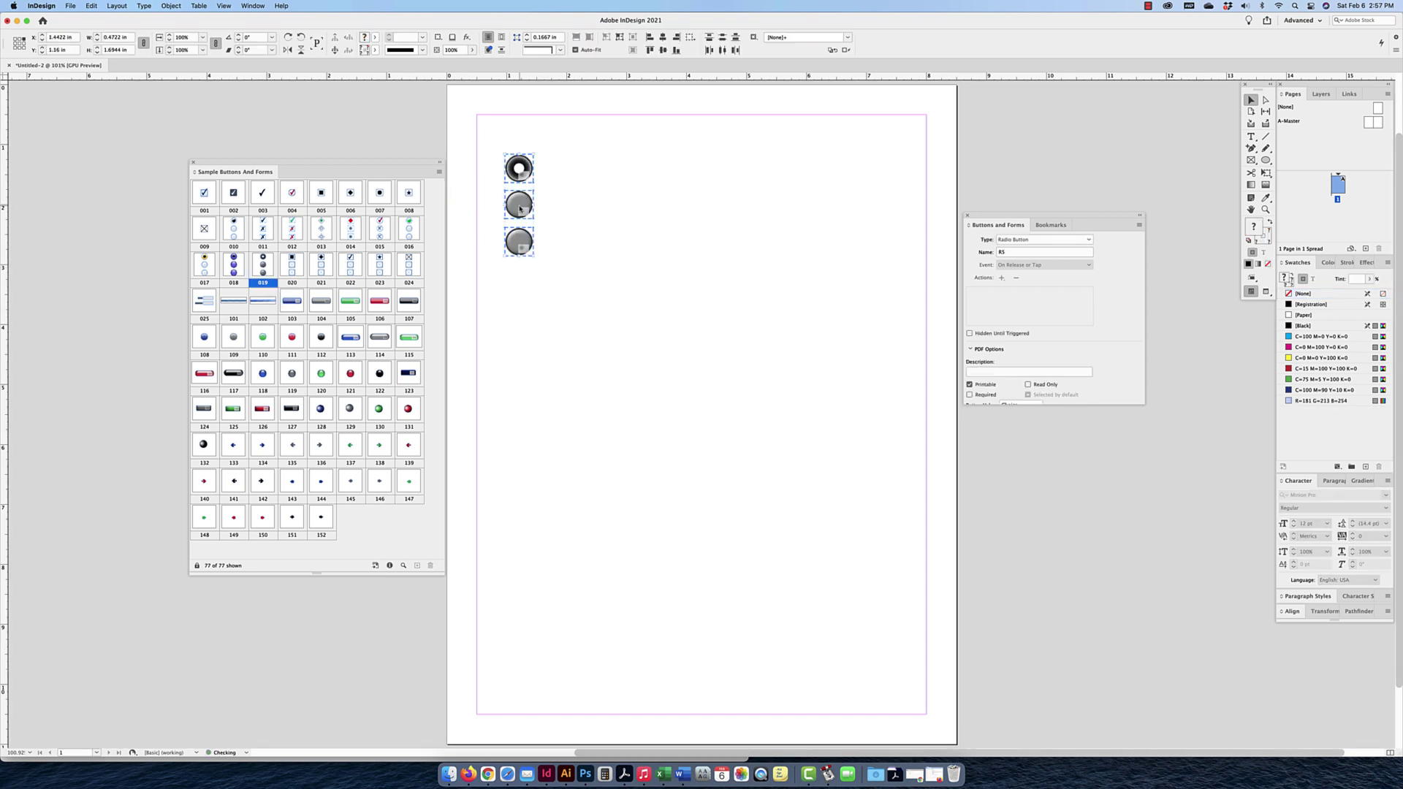
left_click(601, 178)
Zoom in and select the top and second radio buttons to inspect them.
key("super+equal")
scroll(677, 292, "up", 2)
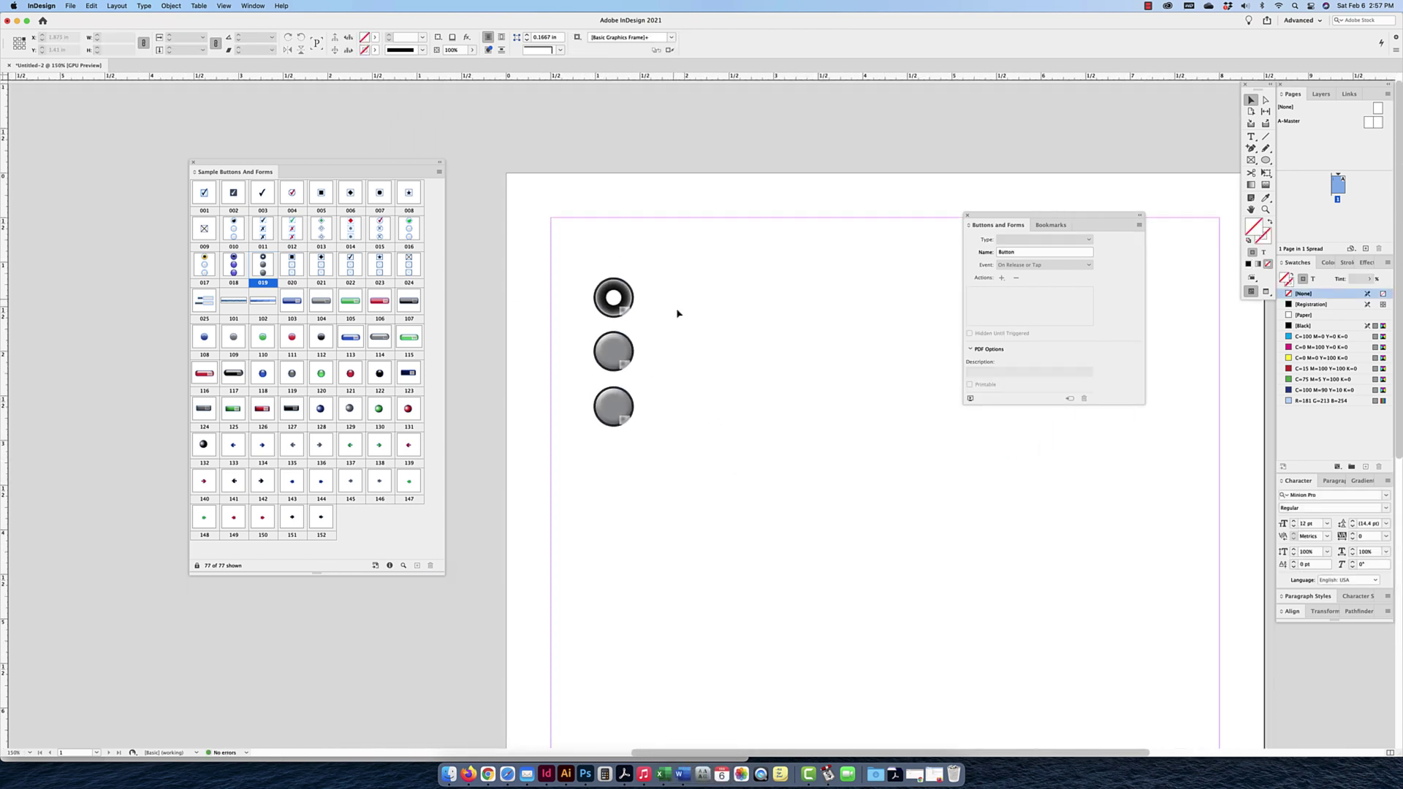
left_click(615, 294)
left_click(614, 351)
left_click(717, 316)
left_click_drag(409, 163, 308, 164)
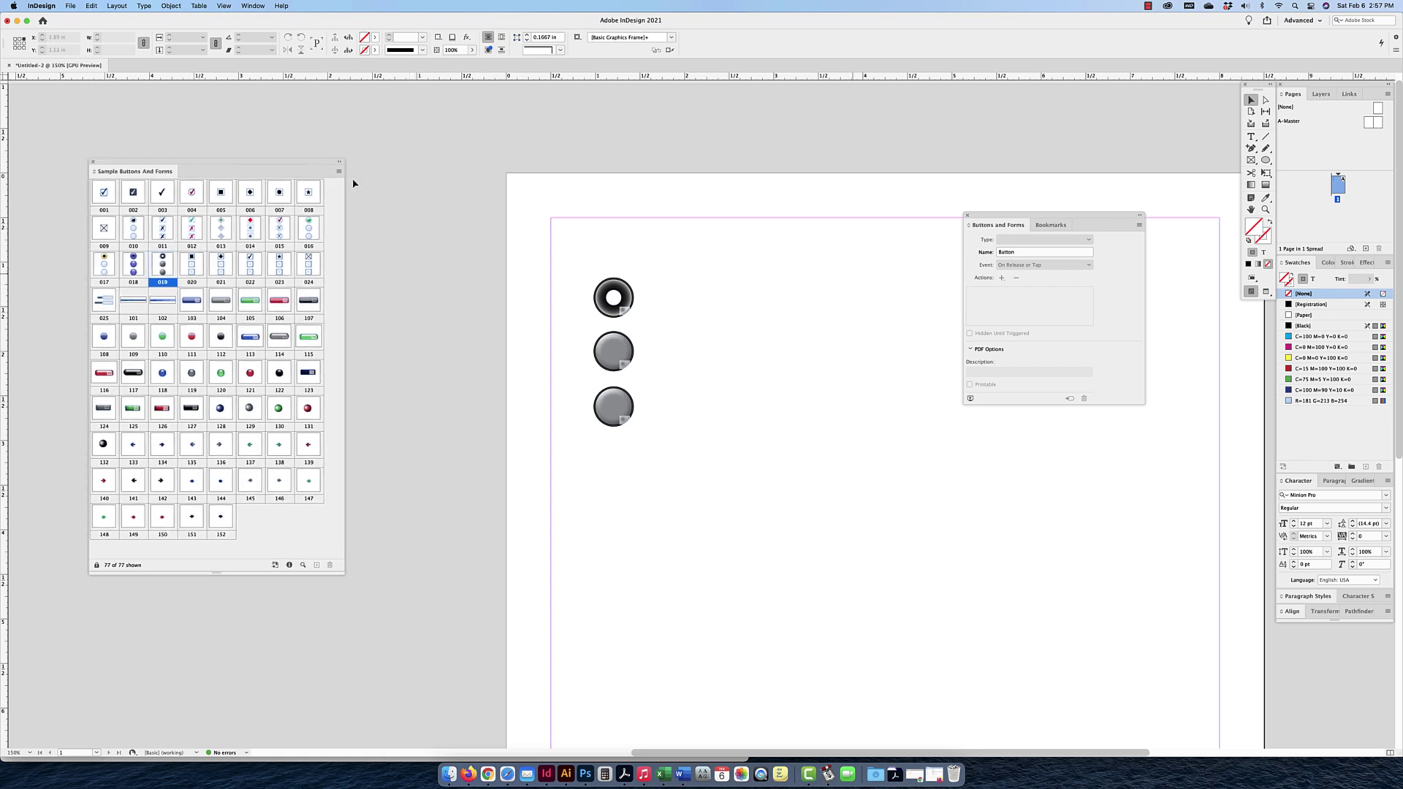
Review the top radio button's settings: name R1, printable, selected by default, value Choice.
left_click(622, 309)
scroll(618, 309, "right", 1)
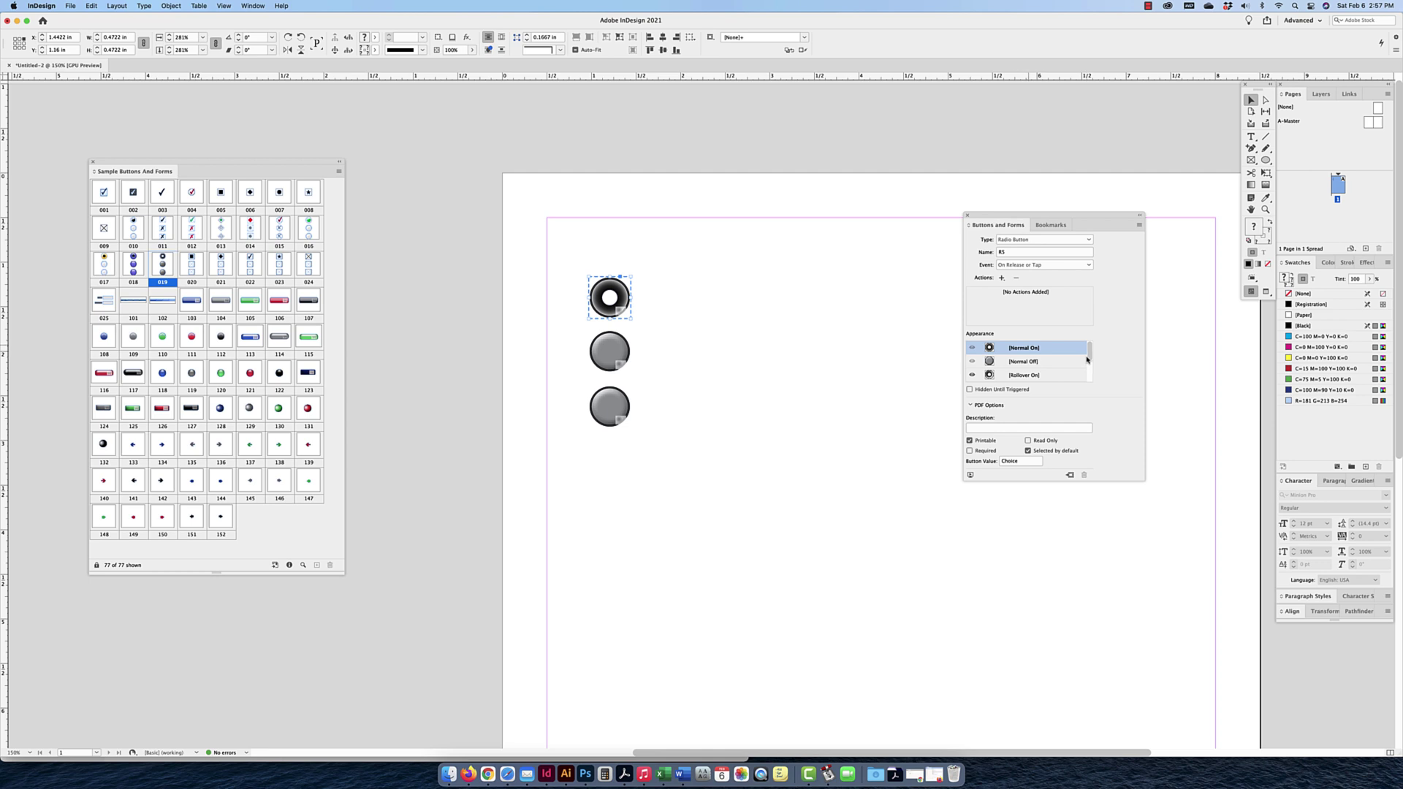
scroll(1088, 362, "down", 2)
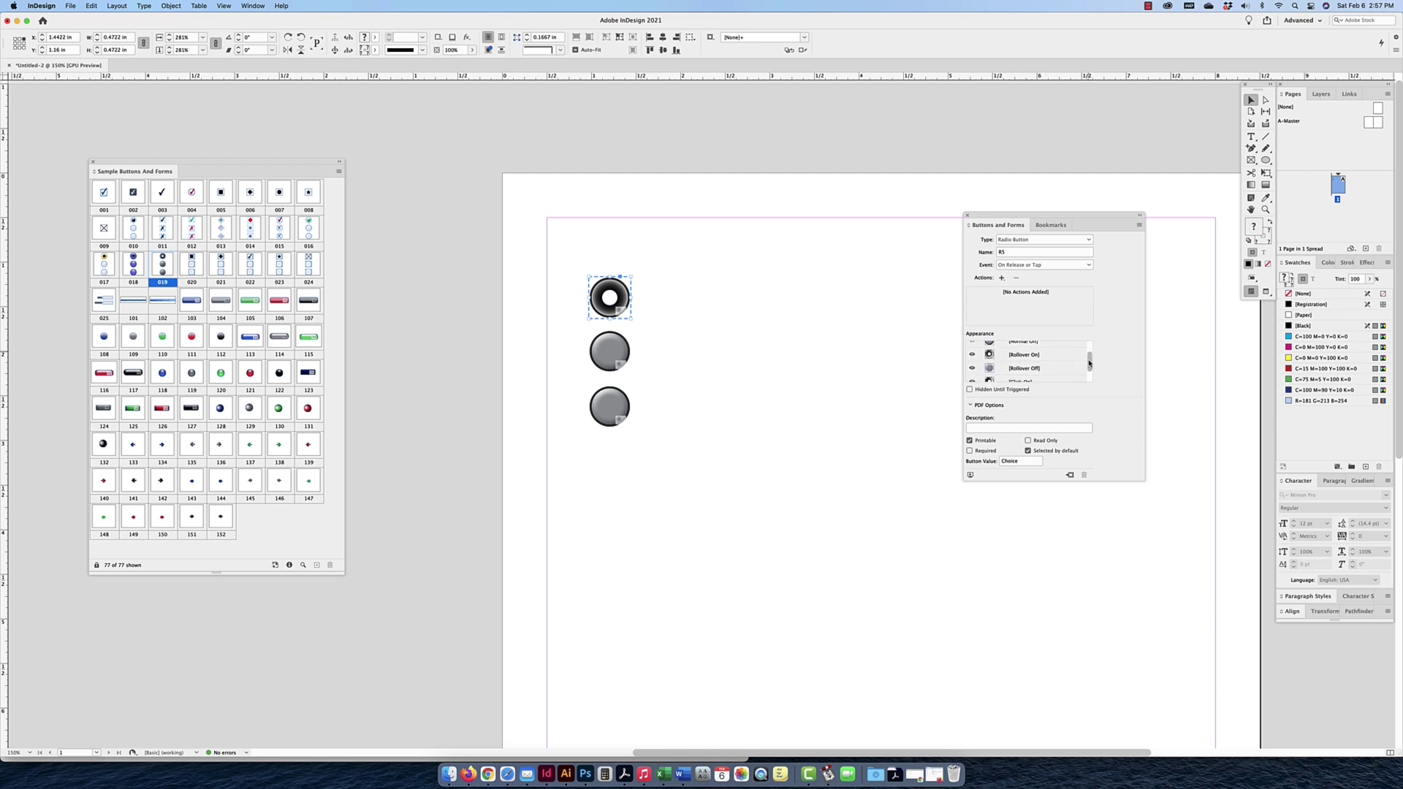
left_click_drag(1089, 363, 1089, 376)
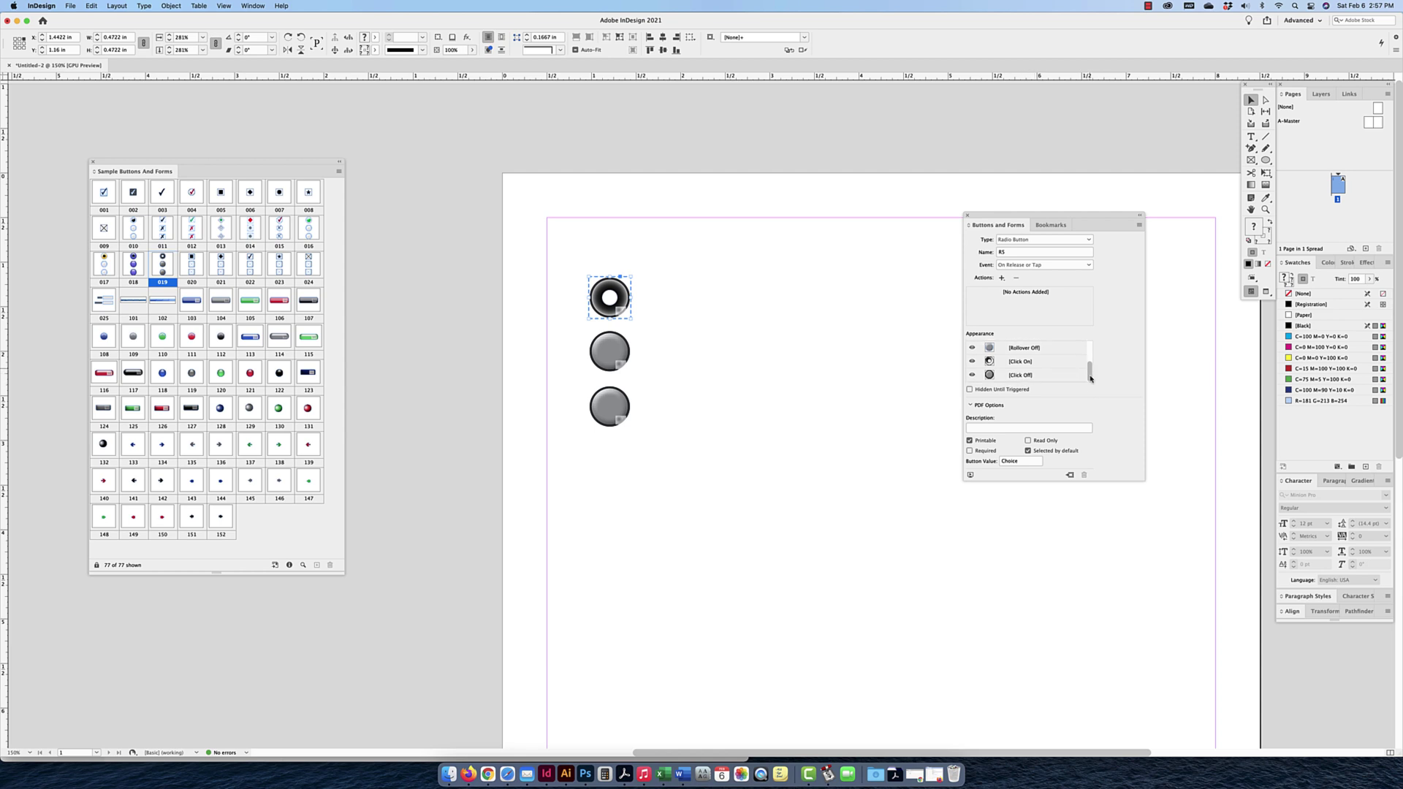
left_click_drag(1091, 373, 1094, 352)
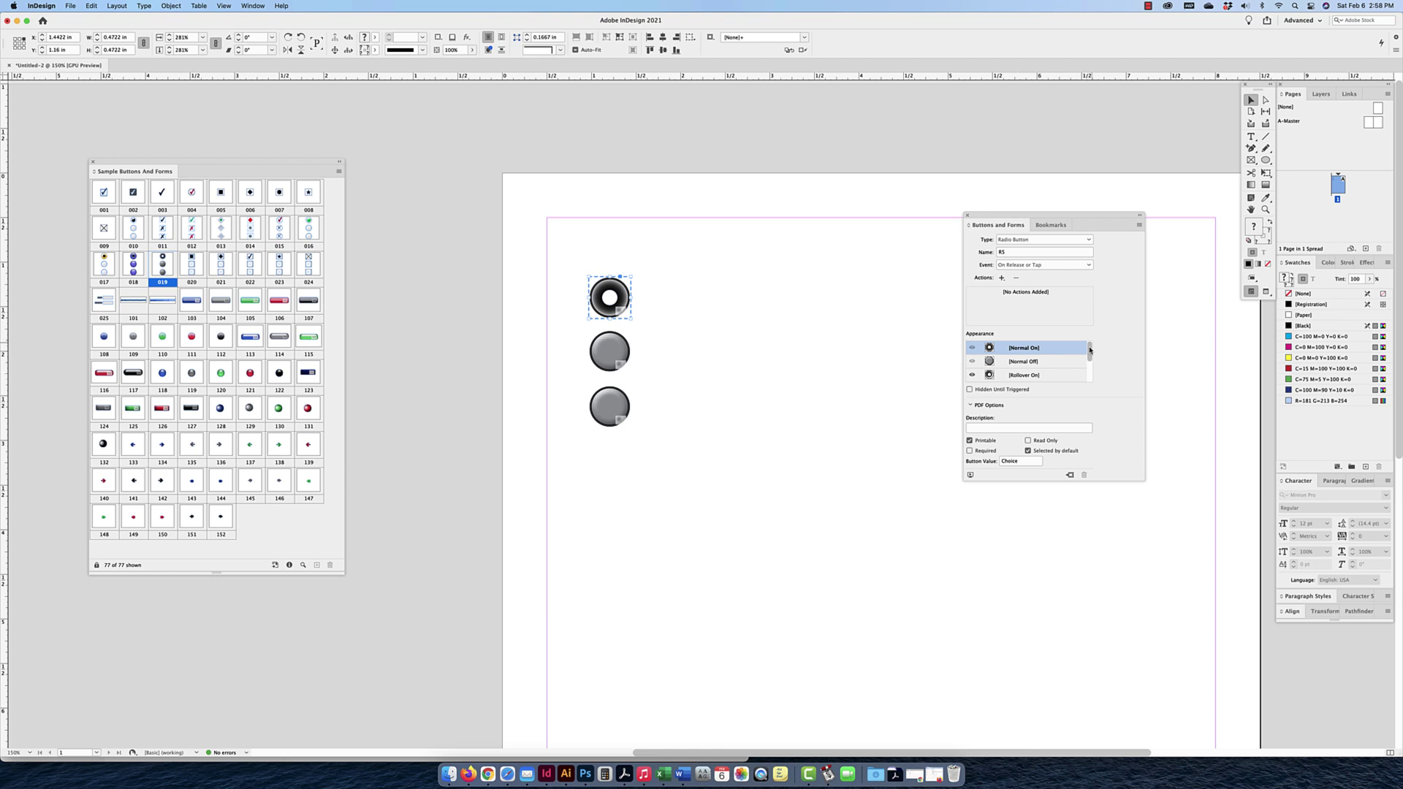
scroll(1008, 364, "down", 3)
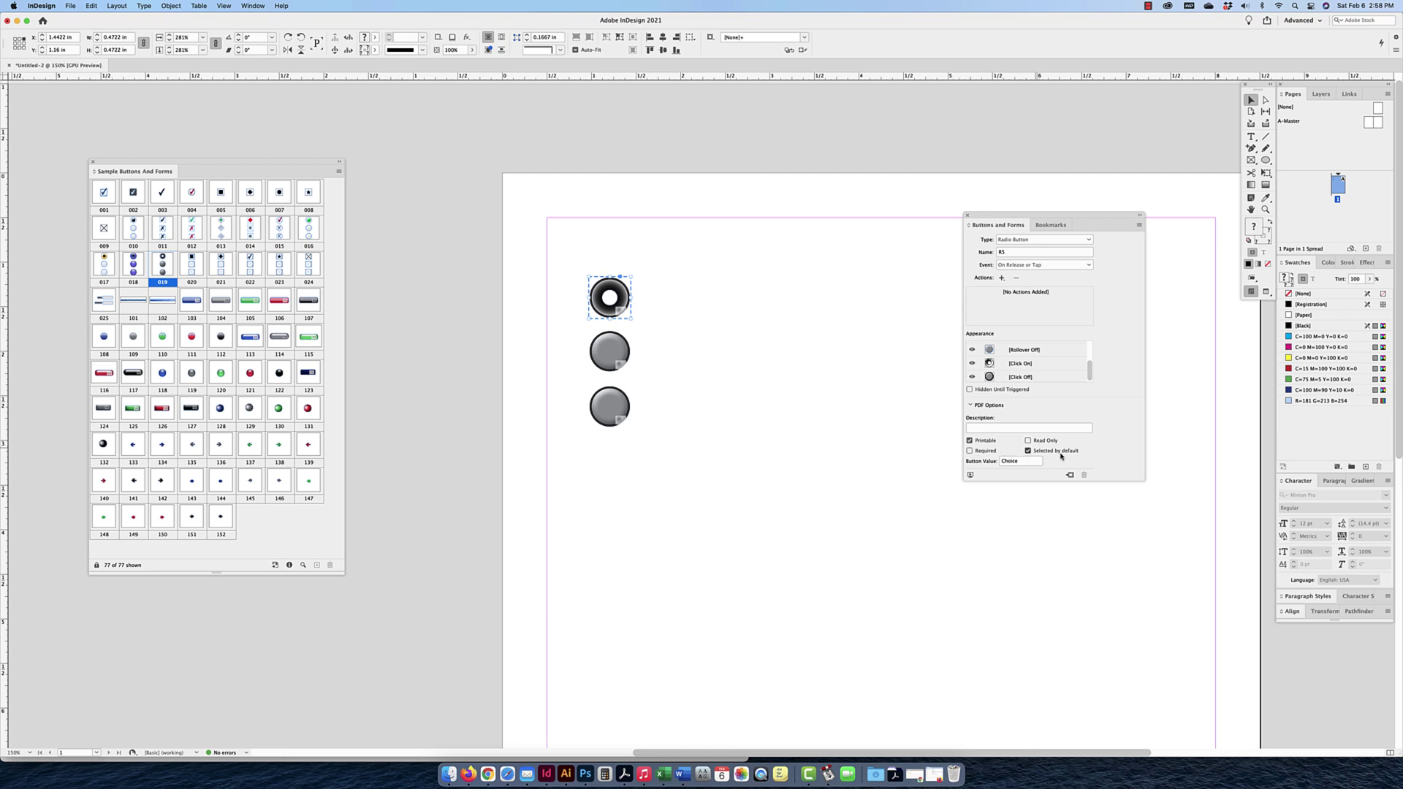
left_click(848, 395)
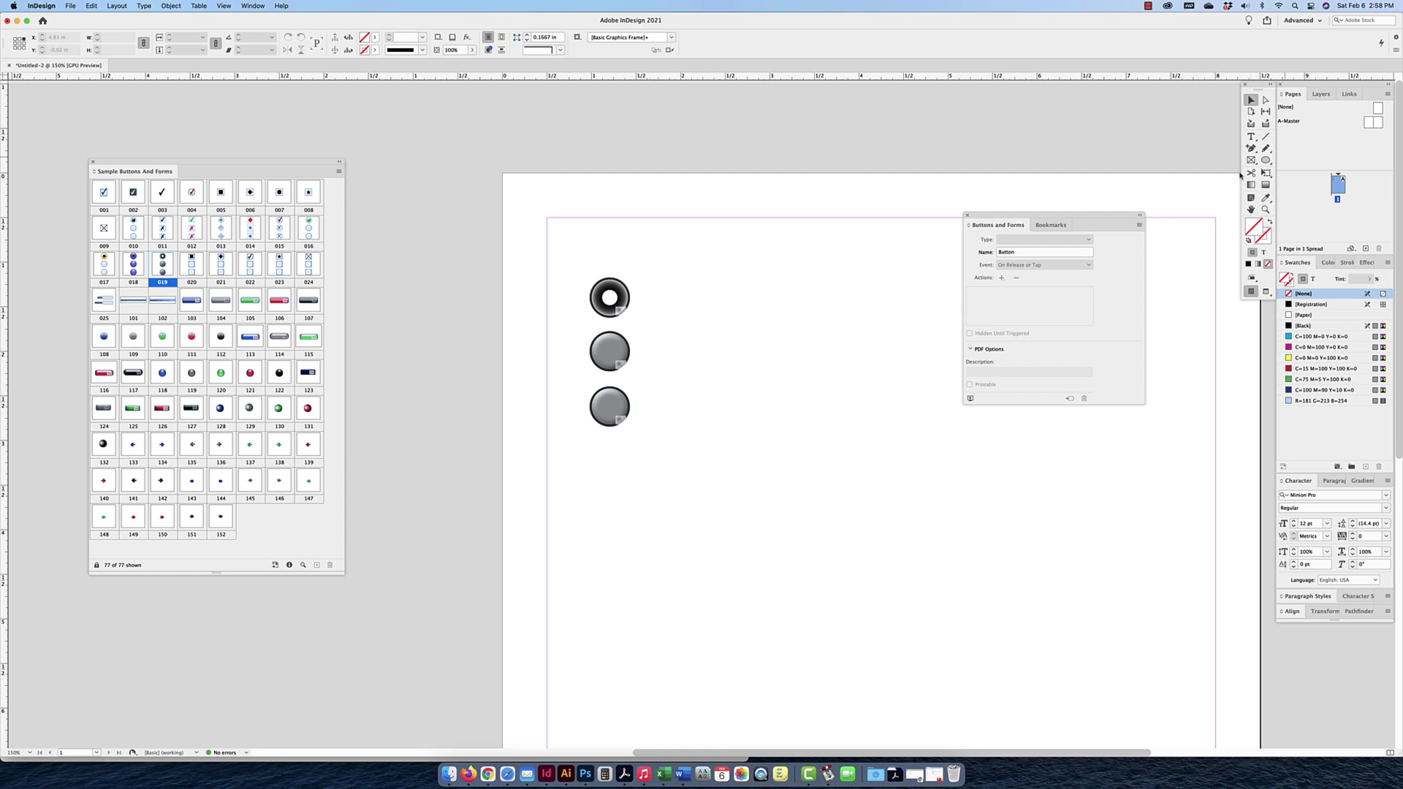
Draw a small circle right of the sample buttons and fill it Black at 50% tint.
left_click(1266, 160)
left_click_drag(753, 305, 777, 283)
left_click(1252, 100)
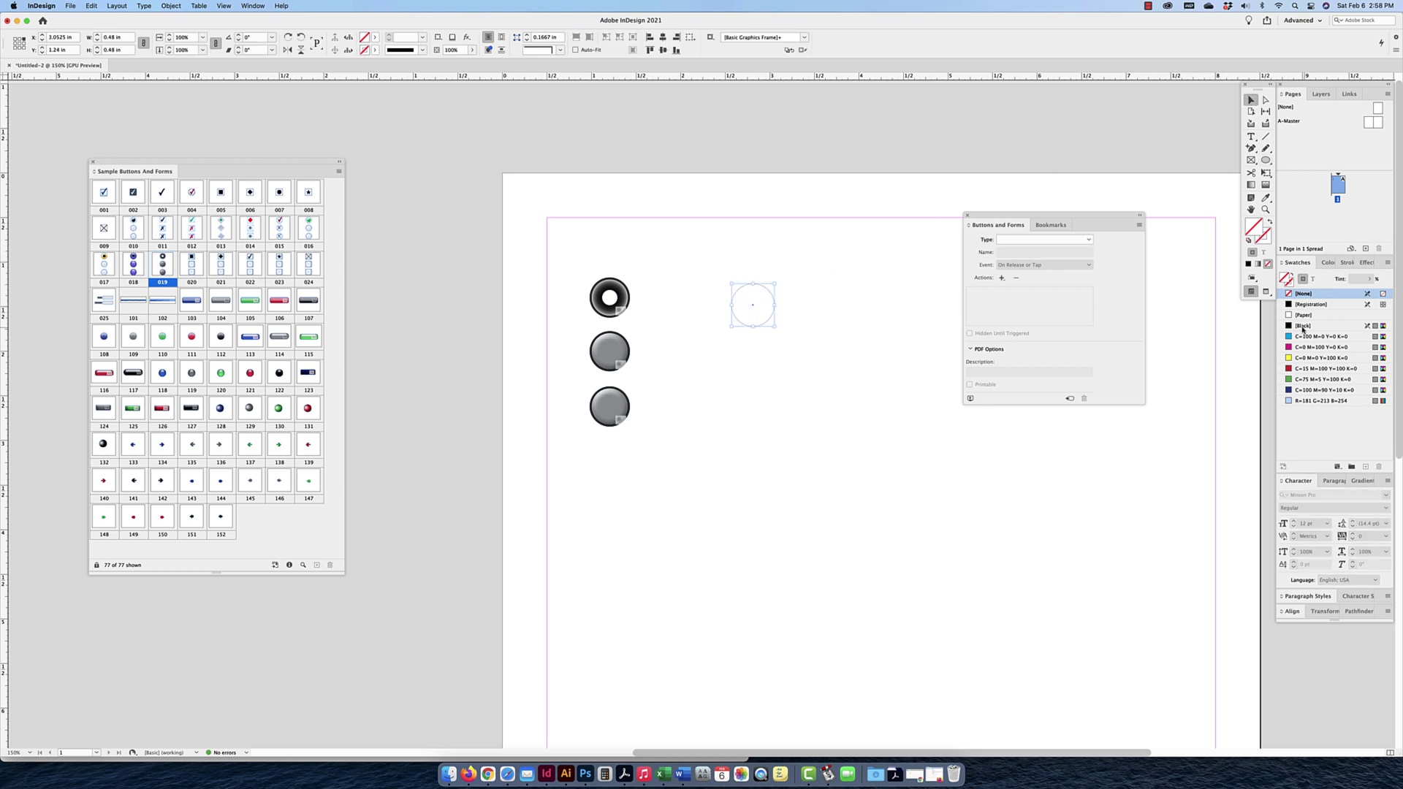
left_click(1303, 326)
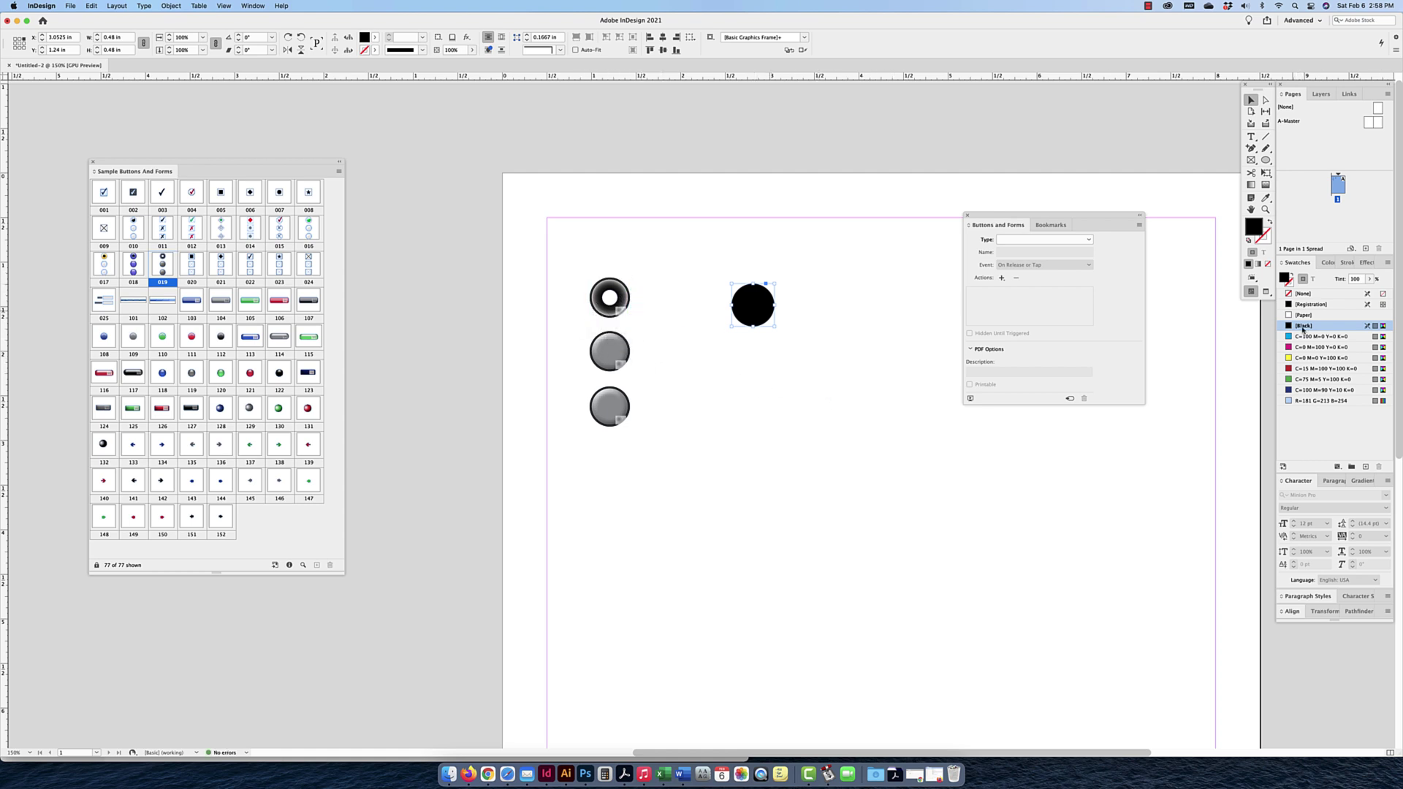
double_click(1355, 279)
type("50")
key("Return")
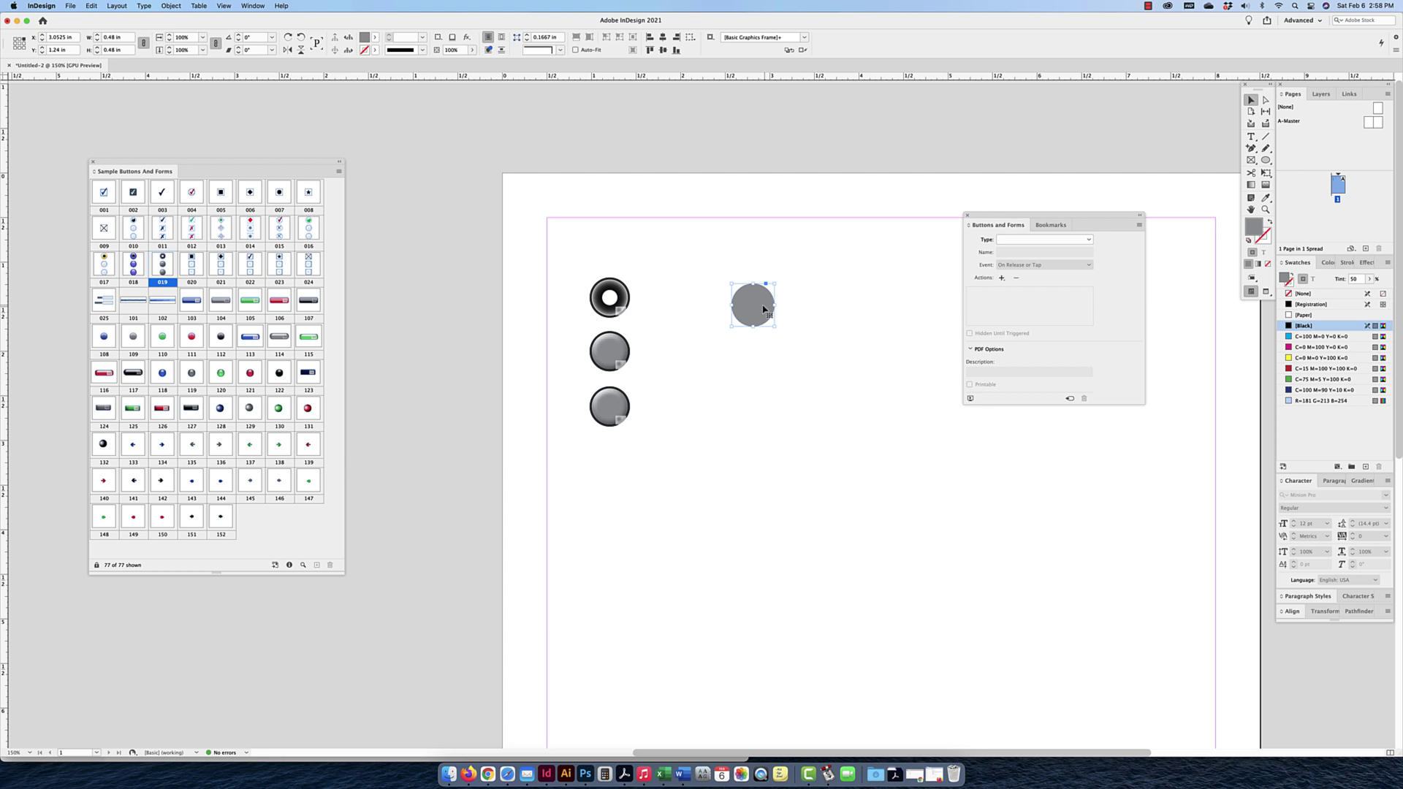
Paste a copy in place, fill it Paper white, and size it to about 0.395 in.
key("super+c")
left_click(91, 6)
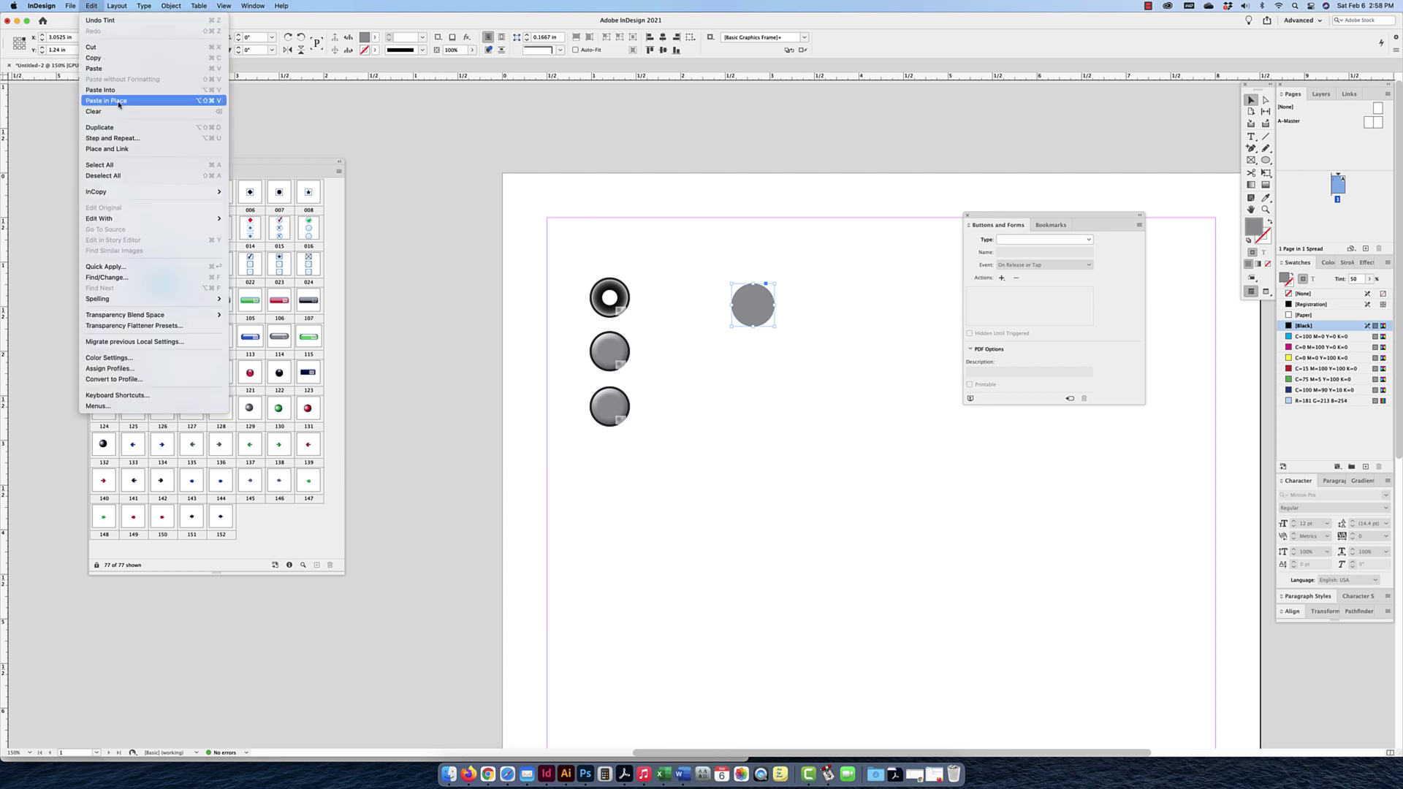
left_click(119, 104)
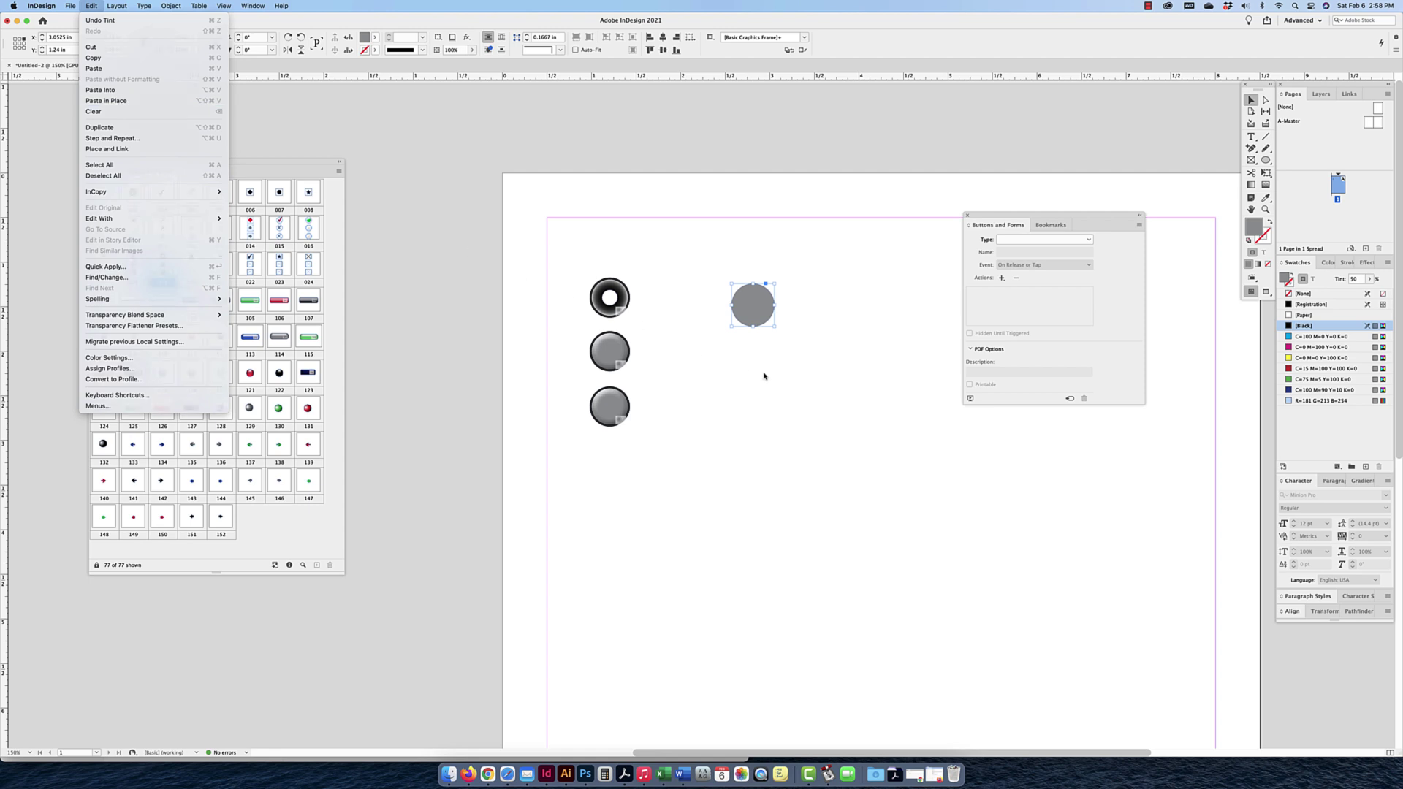
key("alt+shift+super+v")
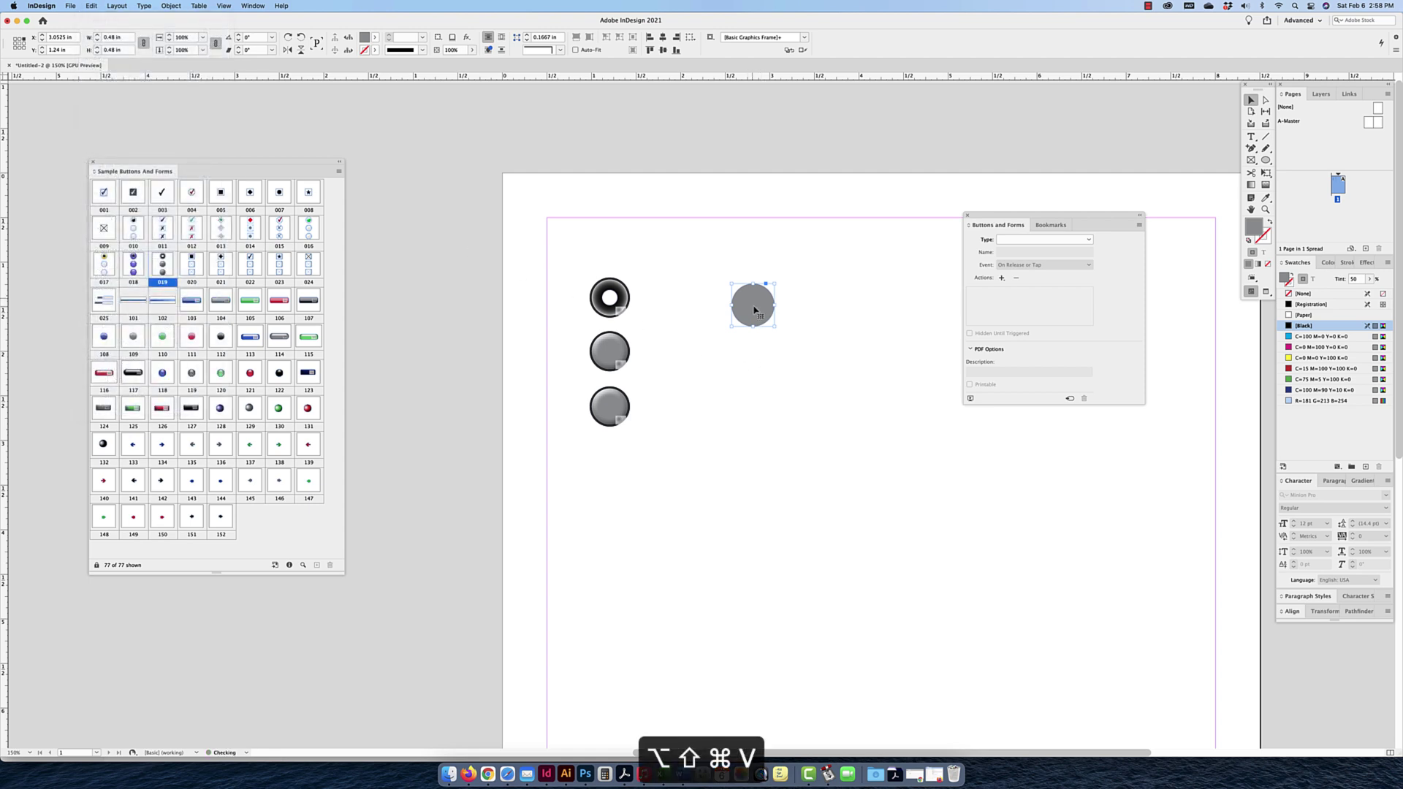
left_click_drag(772, 285, 767, 290)
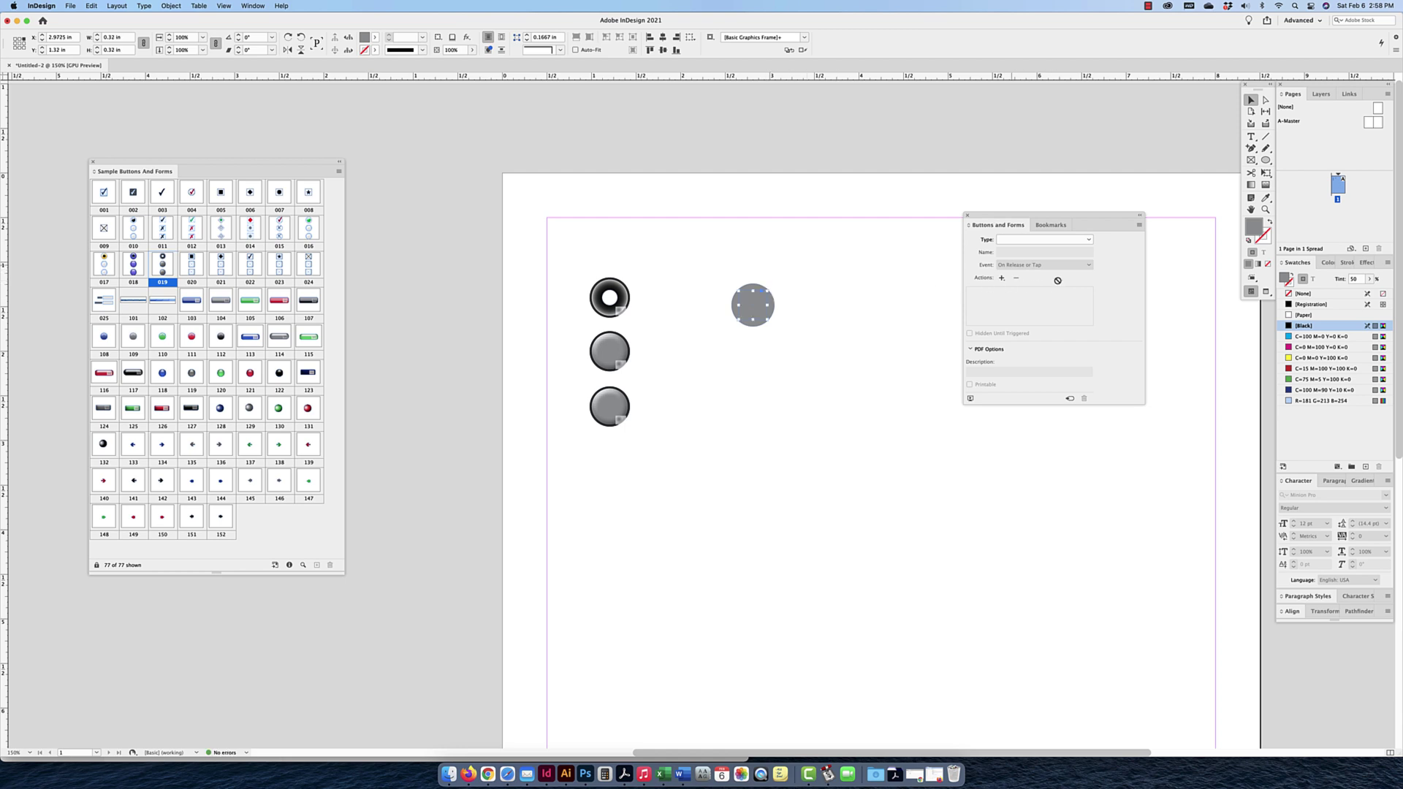
left_click(1292, 315)
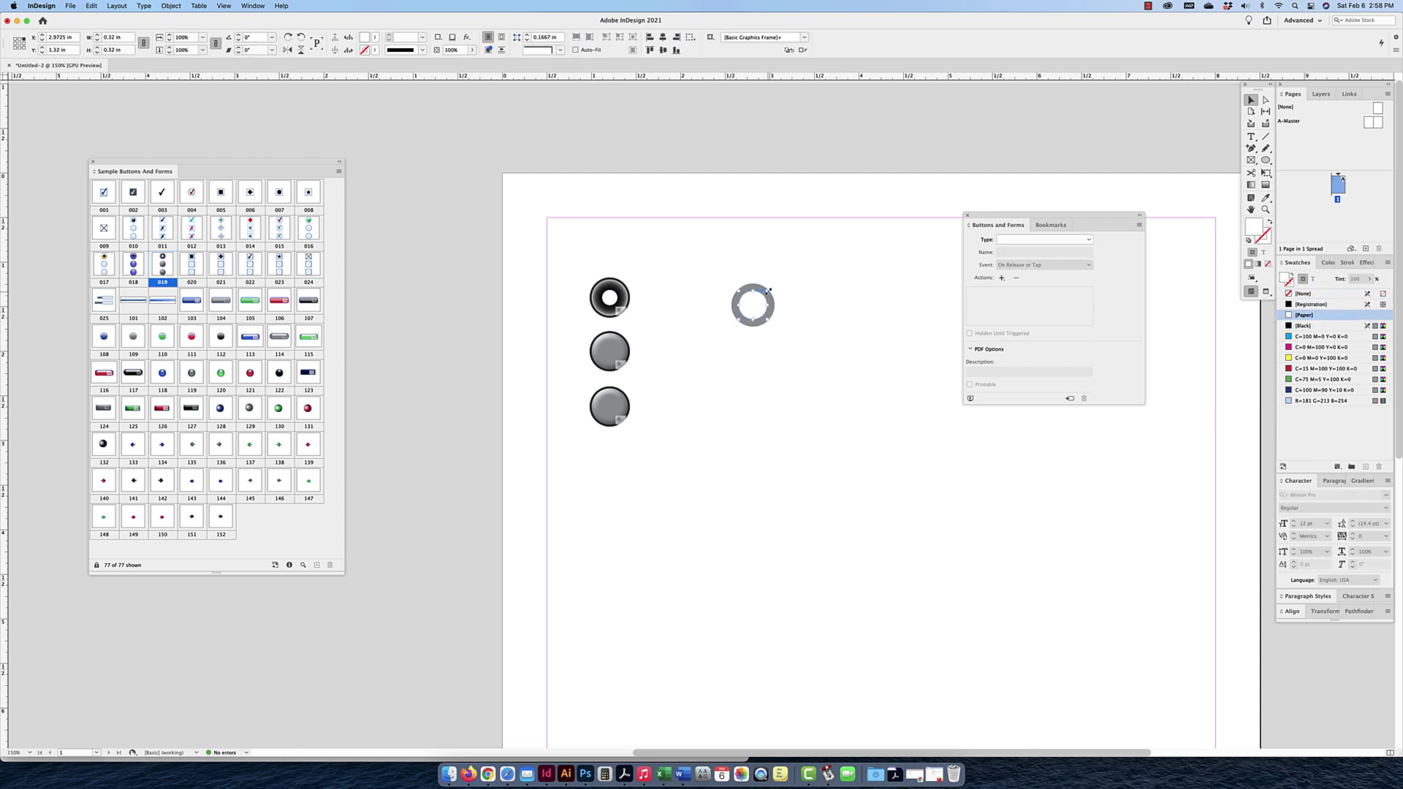
mouse_move(767, 291)
left_mouse_down()
mouse_move(782, 296)
mouse_move(771, 289)
left_mouse_up()
Paste another copy in place, shrink it to about 0.295 in, and set tint 100 for a black centre.
key("alt+shift+super+v")
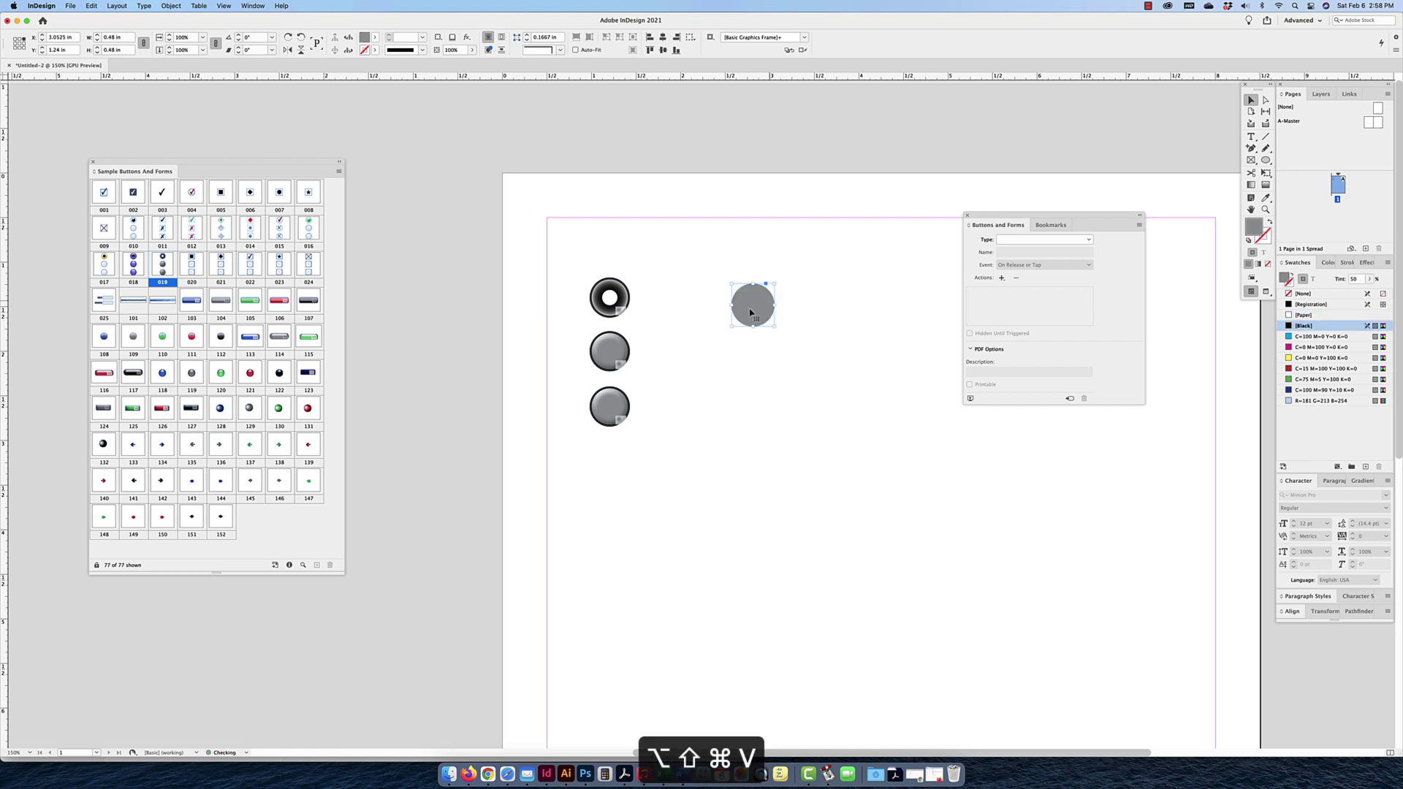
left_click_drag(765, 283, 767, 300)
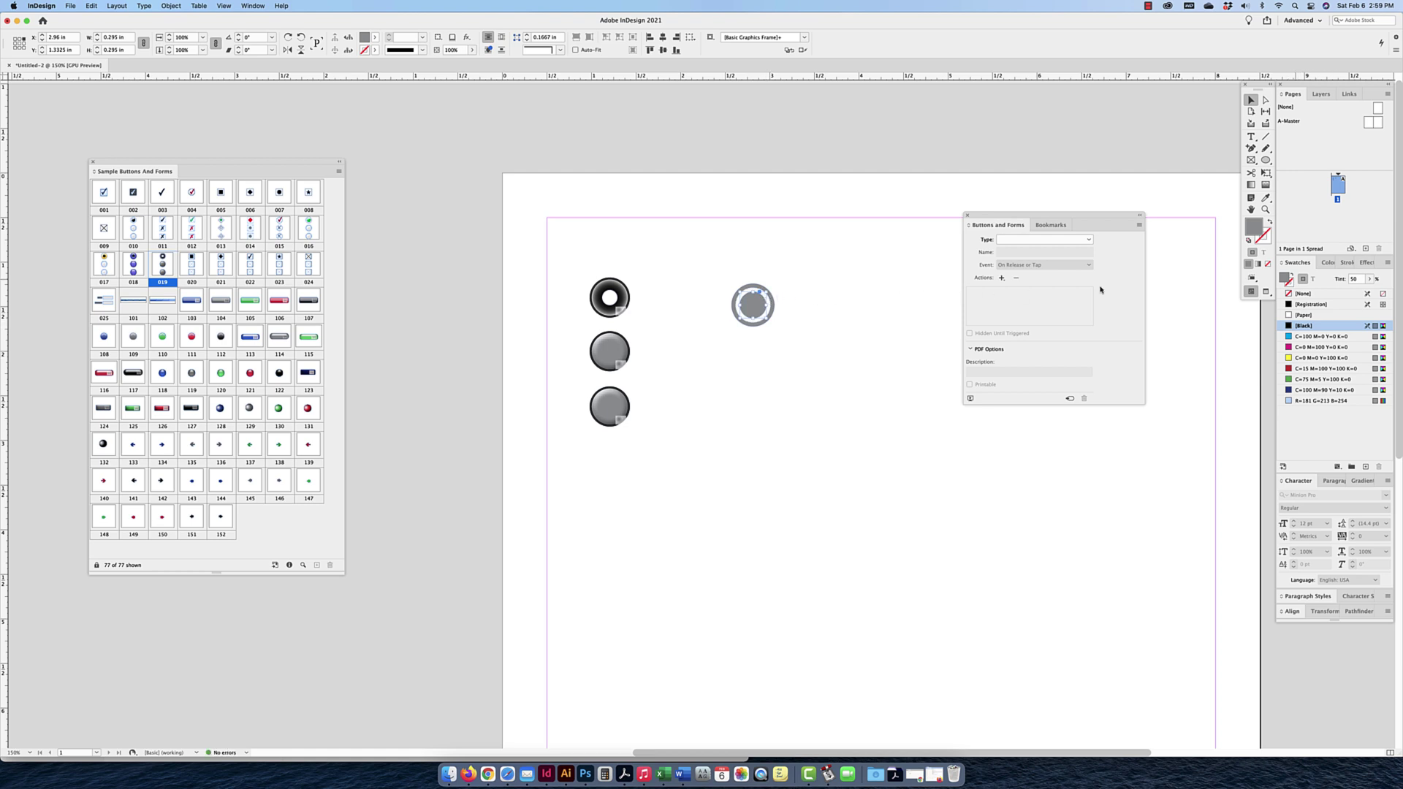
left_click(1342, 281)
type("100")
key("Return")
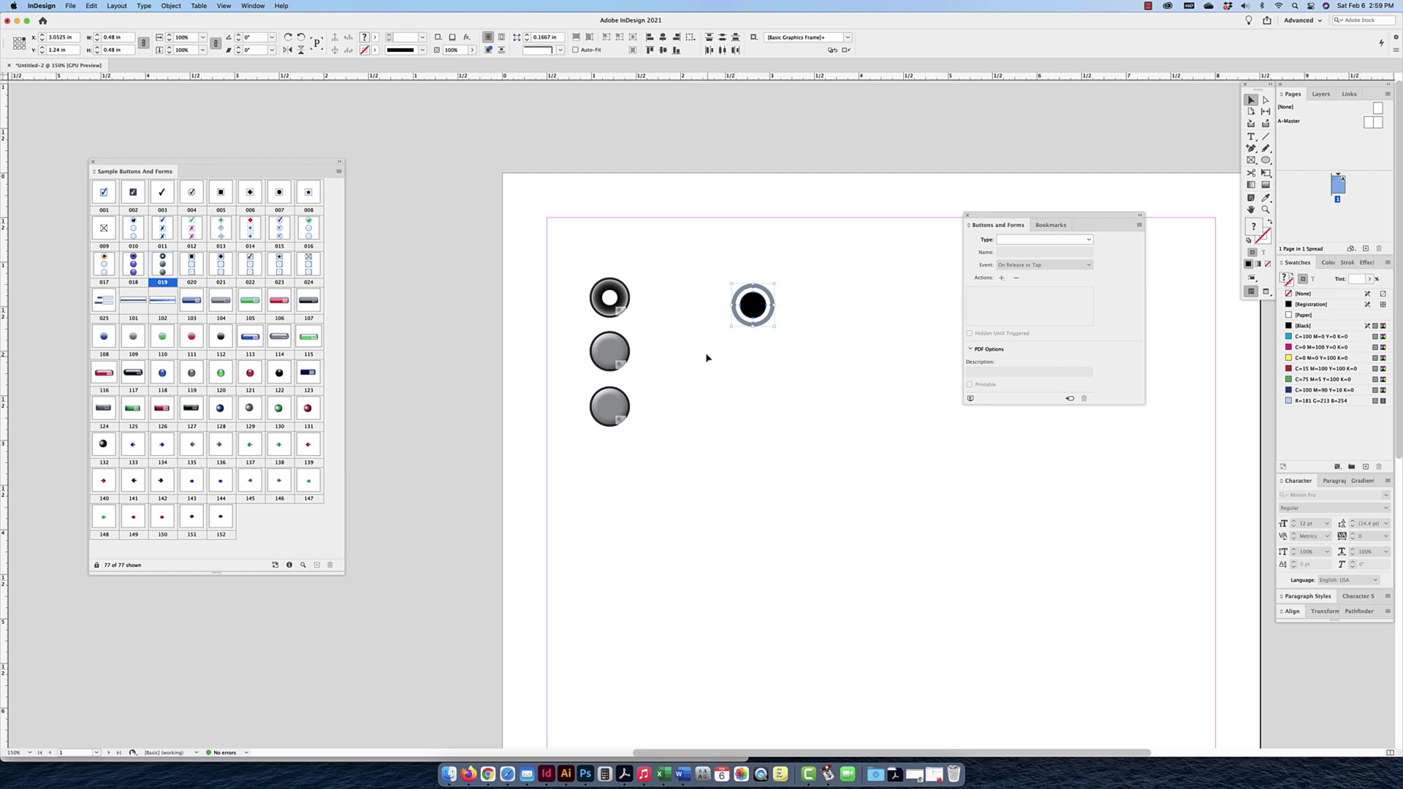
Try converting the ungrouped circle graphic to a radio button, then undo it.
left_click(739, 364)
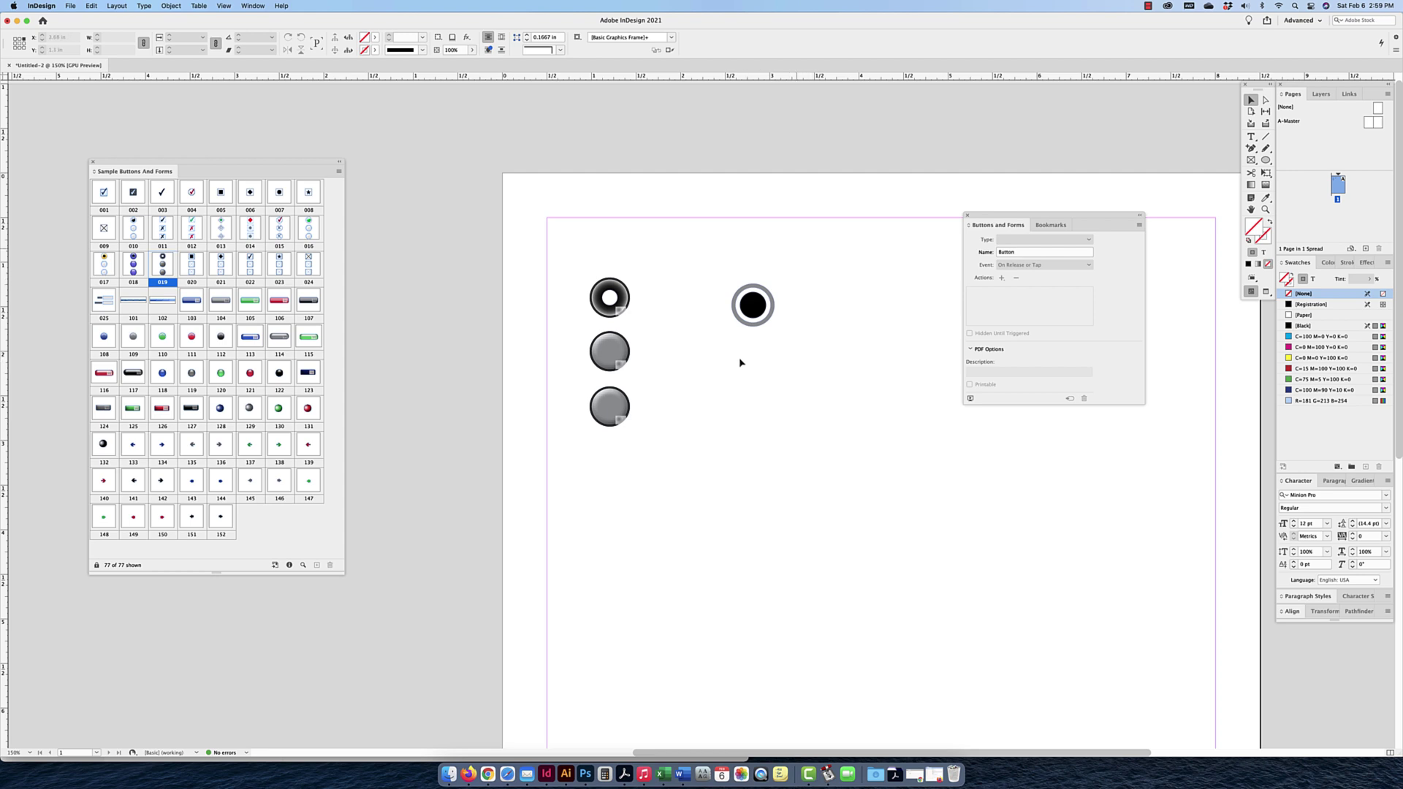
left_click(753, 307)
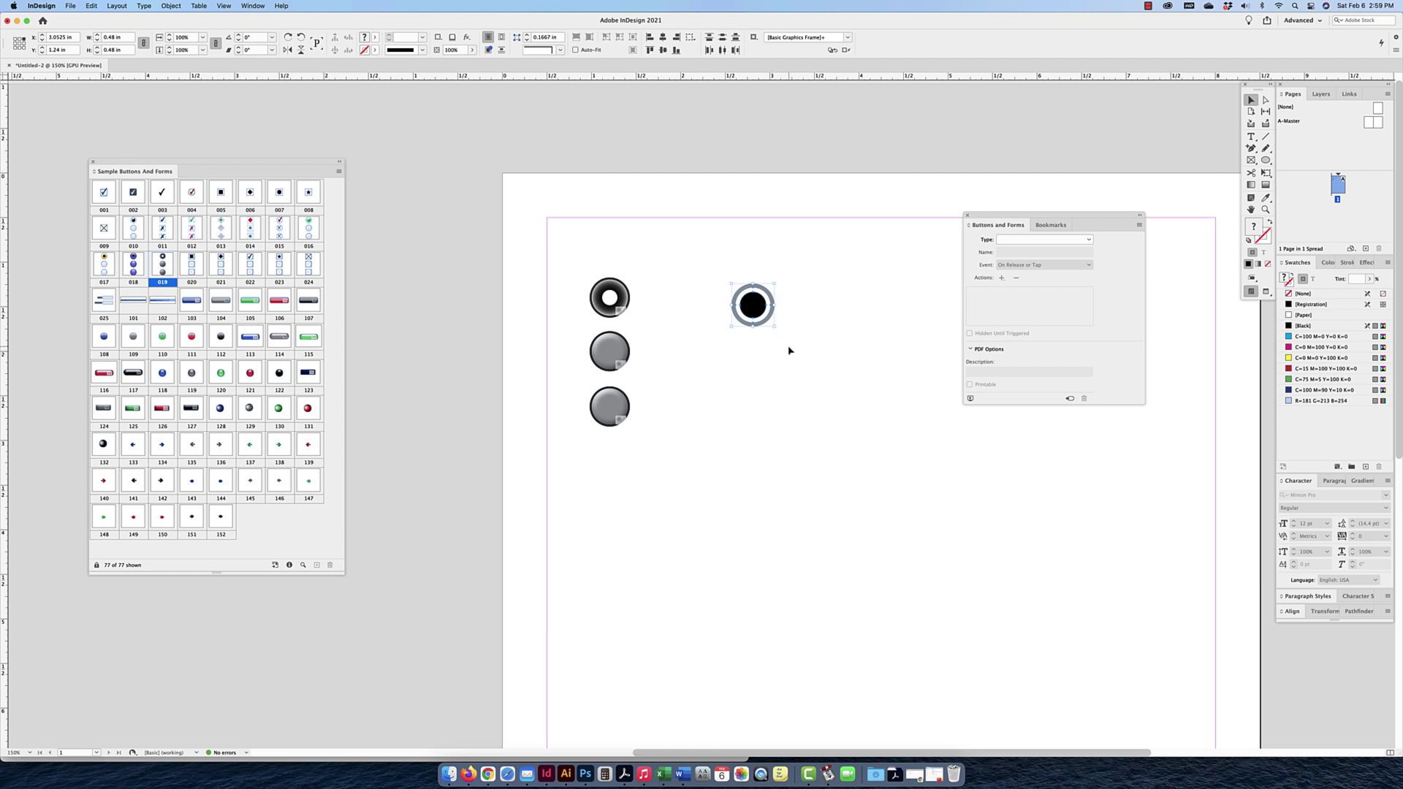
left_click(222, 6)
key("Left")
key("Left")
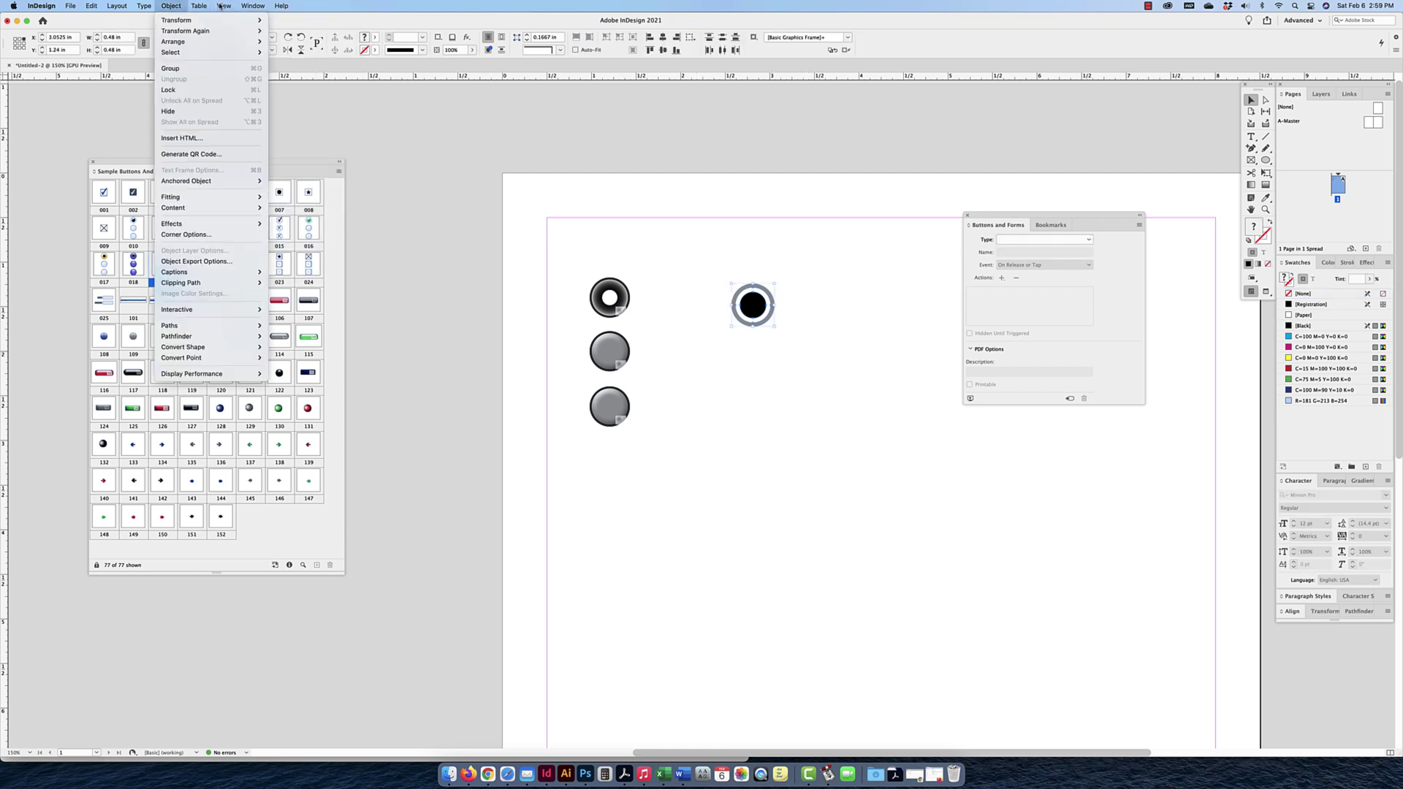
key("Up")
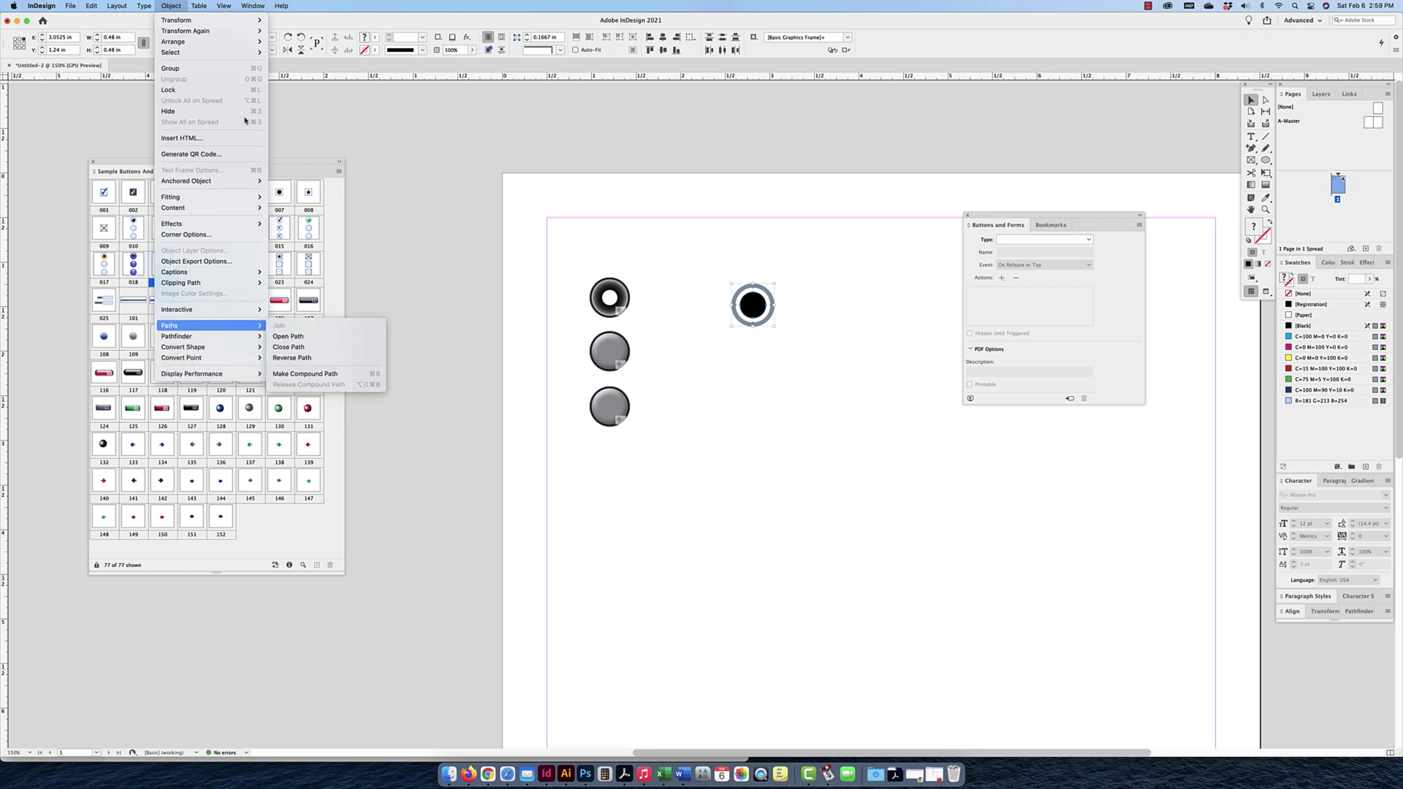
mouse_move(219, 310)
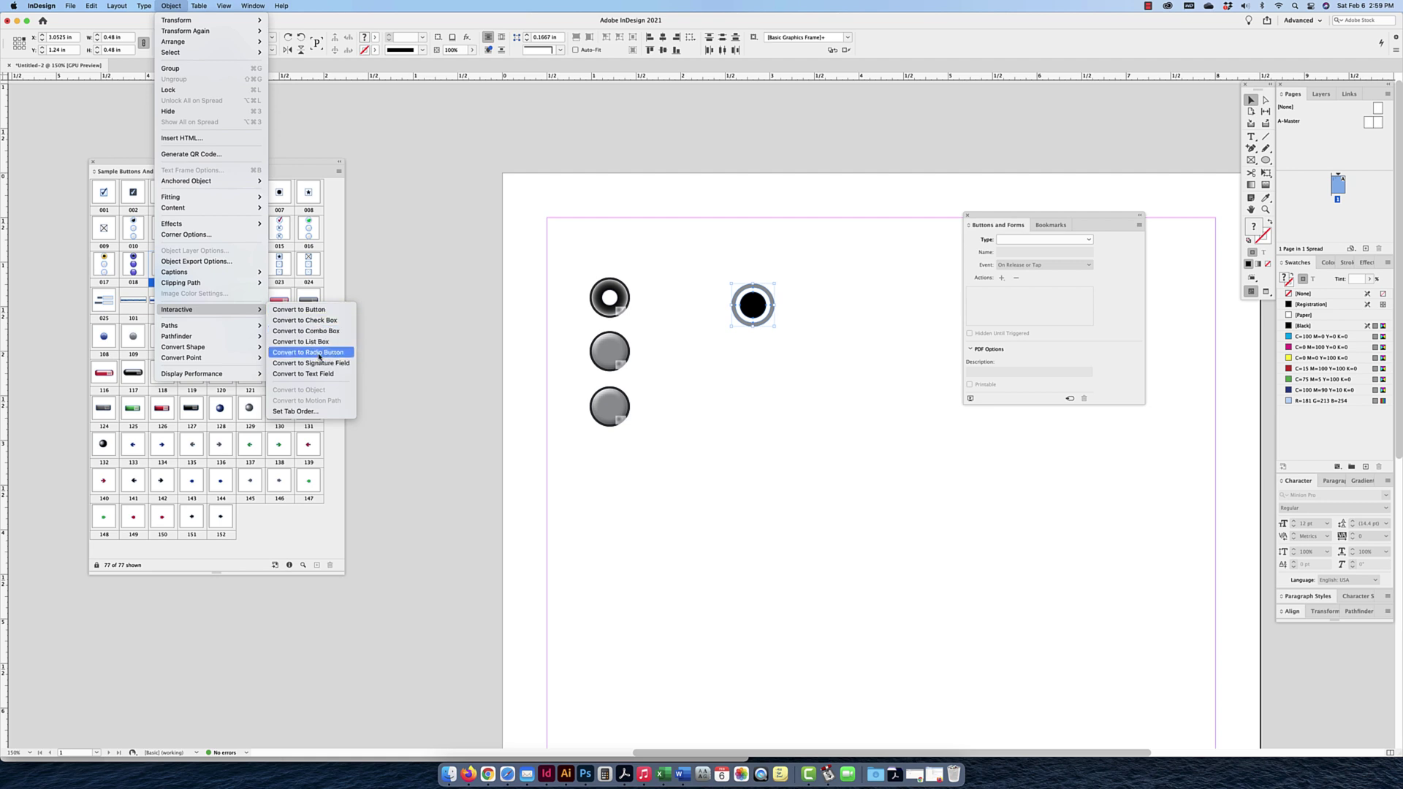
left_click(320, 354)
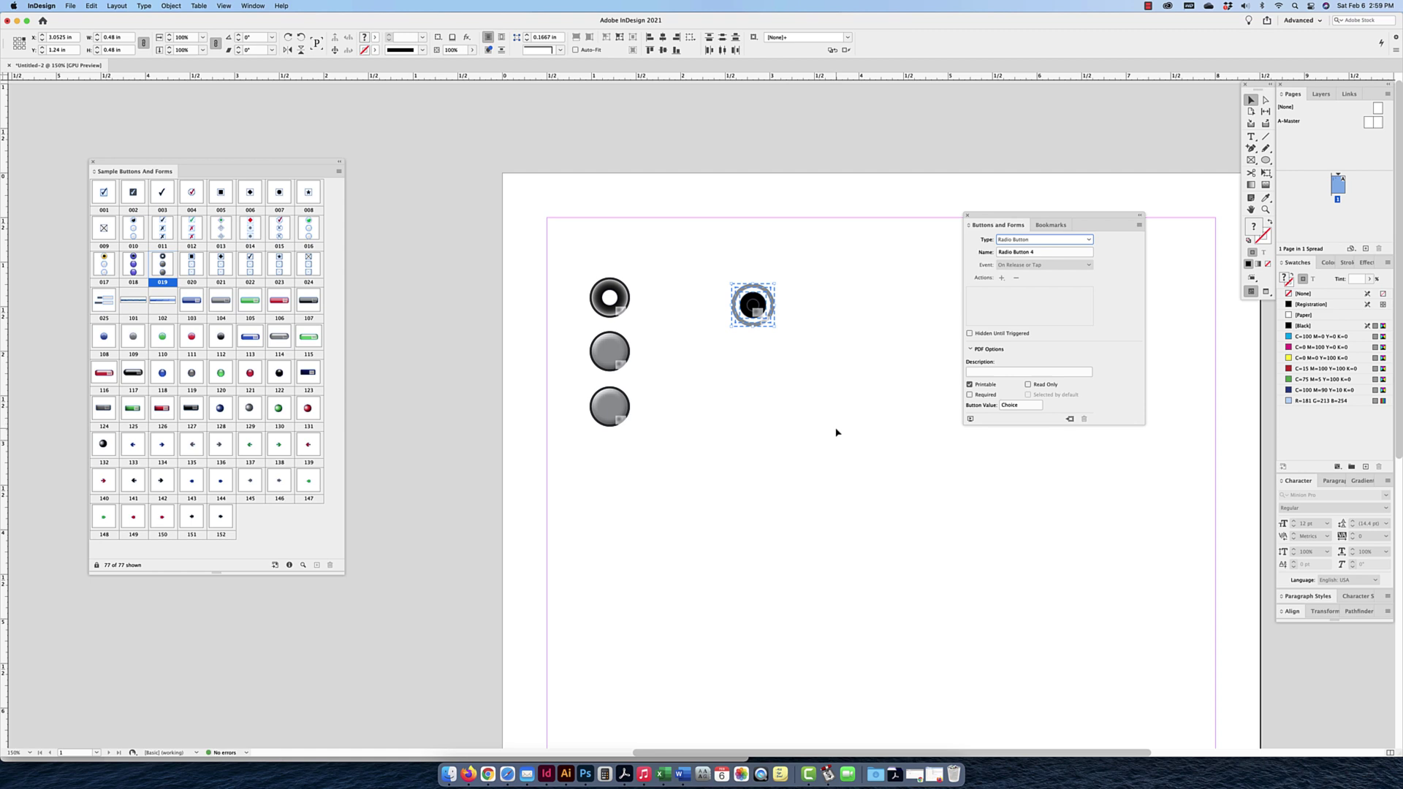
key("ctrl+z")
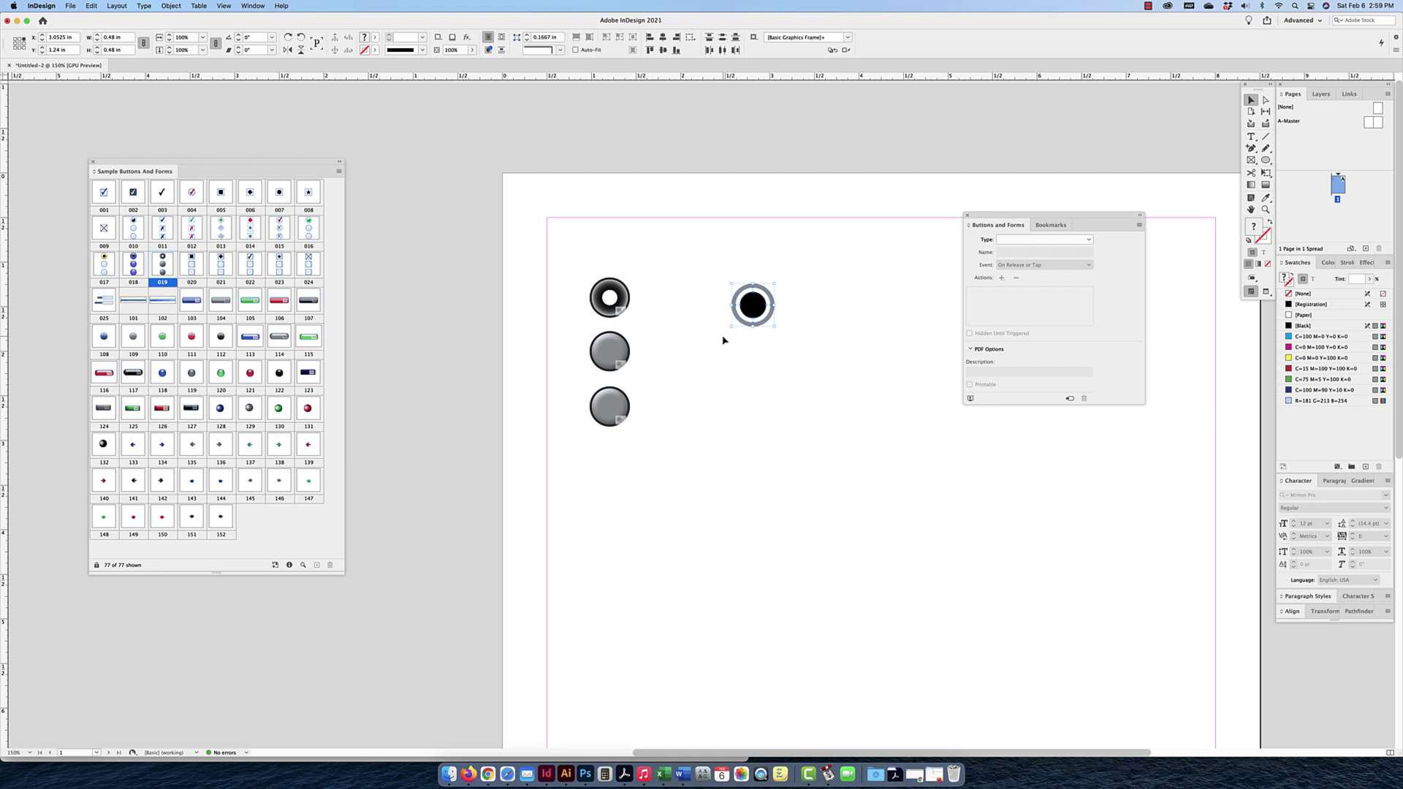
Group the stacked circles and convert the group into a radio button, Radio Button 4.
key("ctrl+g")
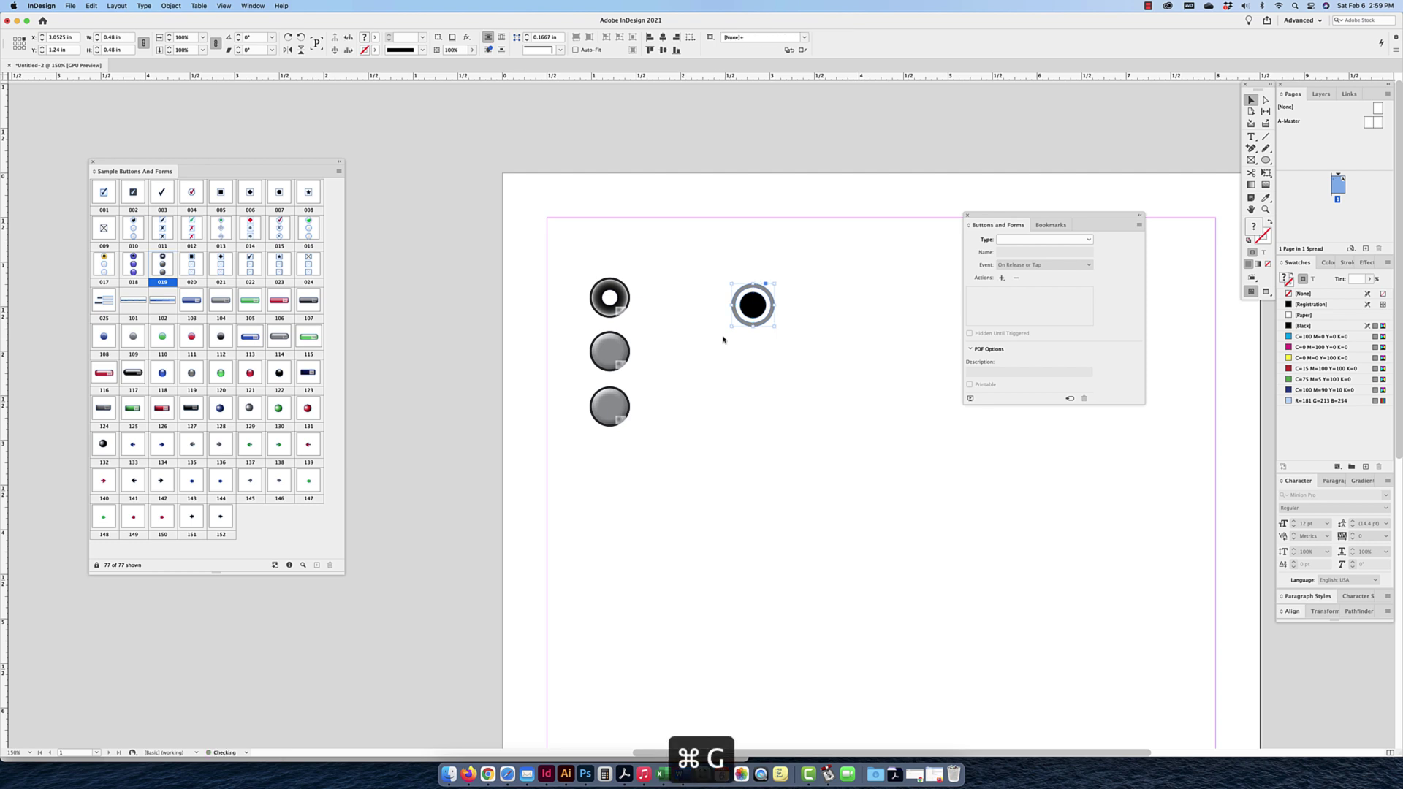
left_click(165, 6)
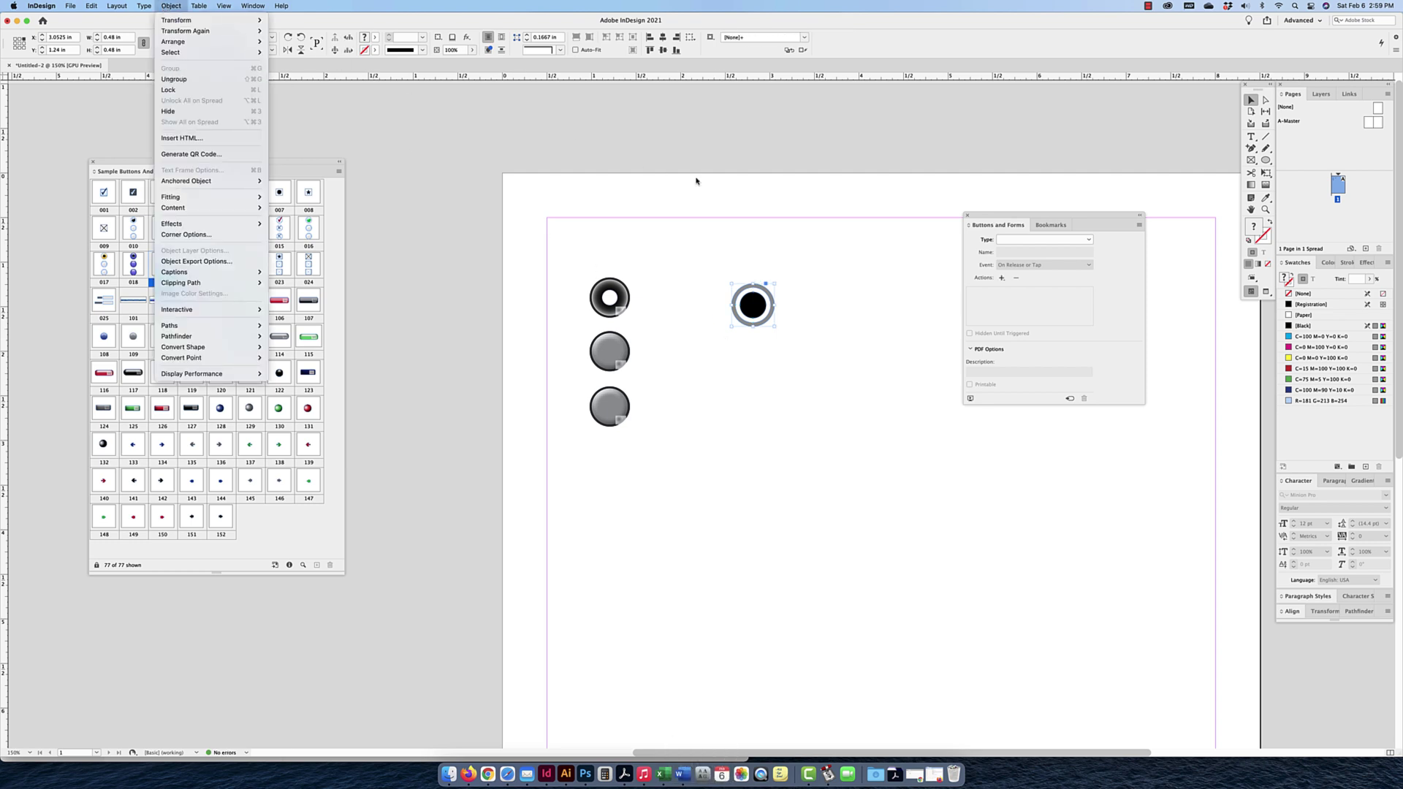
left_click(813, 219)
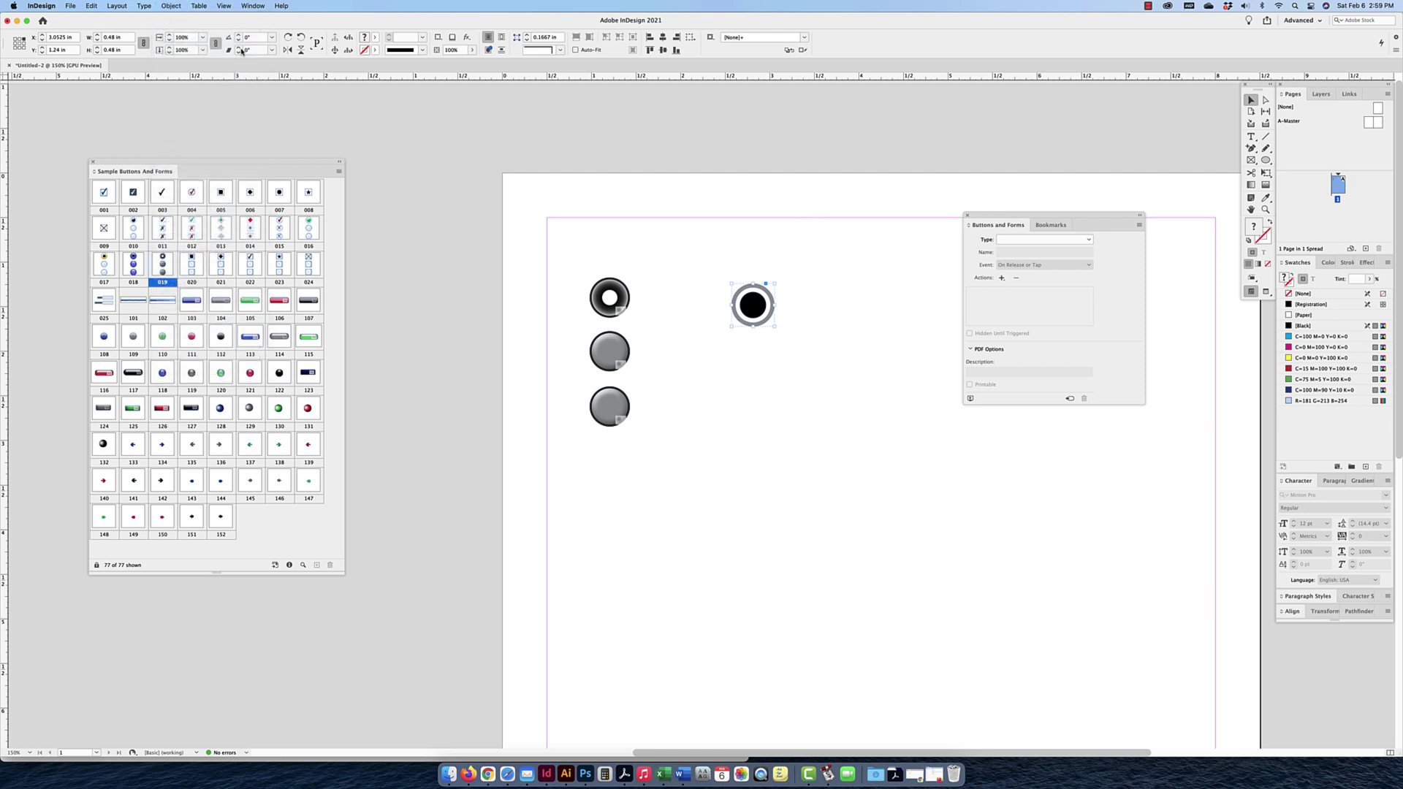
left_click(172, 6)
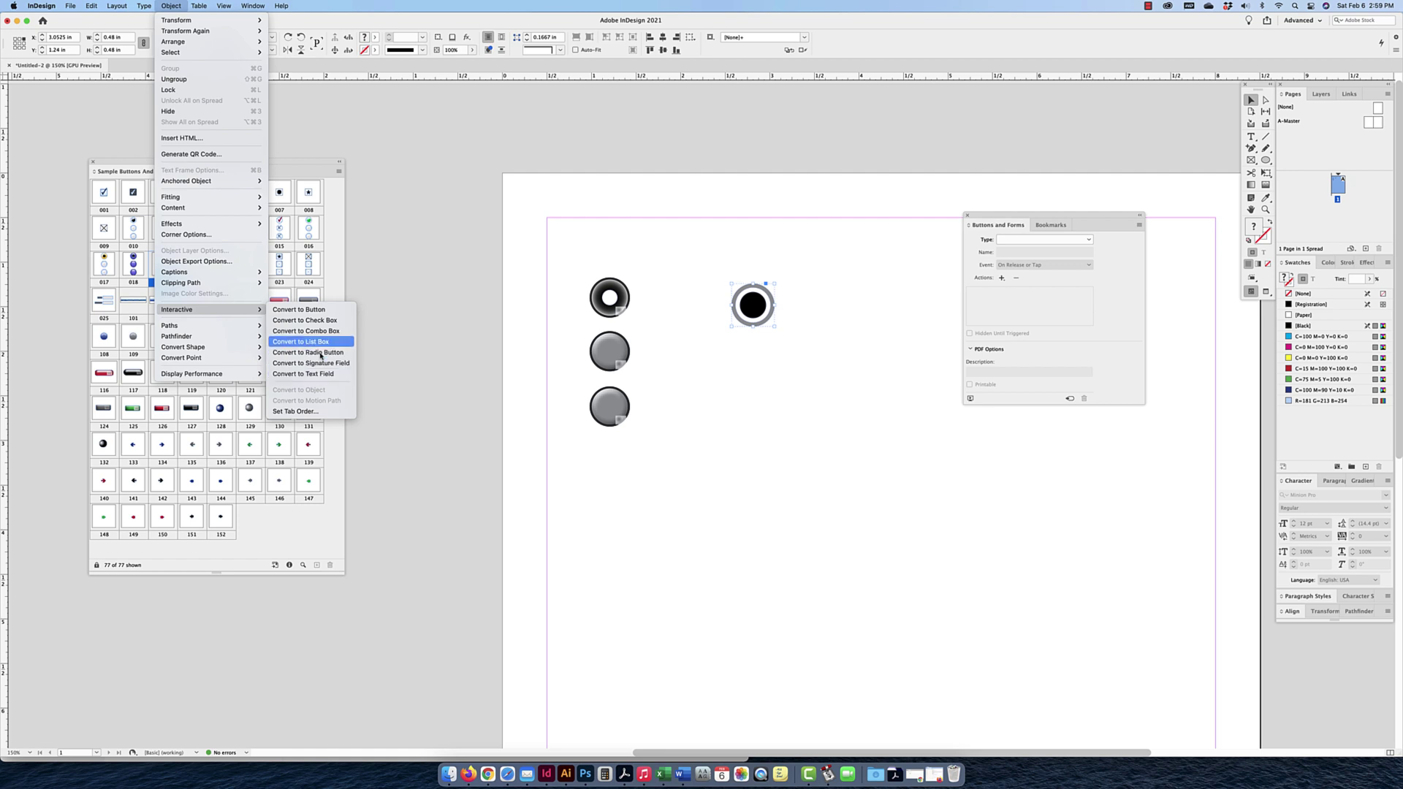
left_click(321, 353)
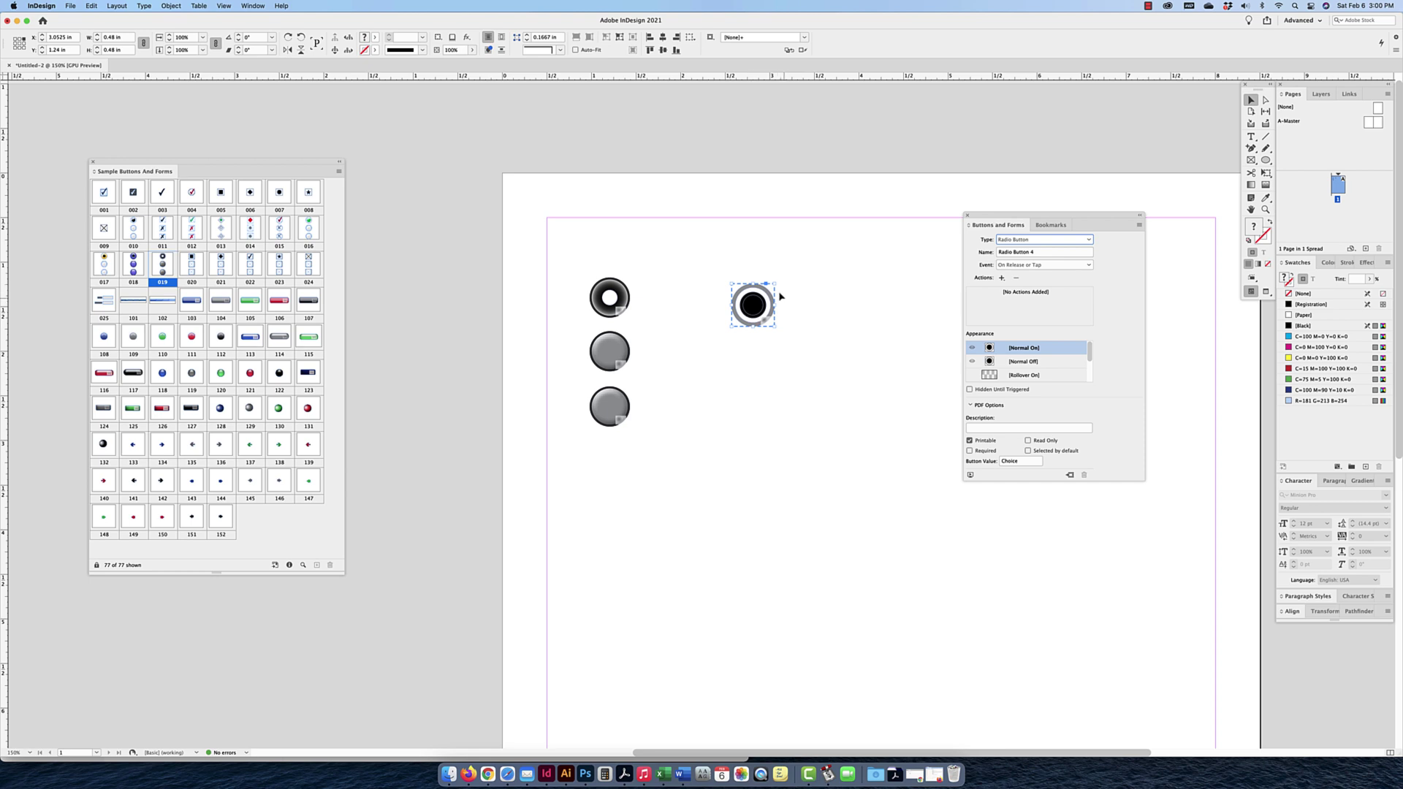
Rename the selected radio button to R5.
left_click_drag(802, 261, 690, 359)
left_click(1042, 252)
left_click_drag(1041, 252, 967, 253)
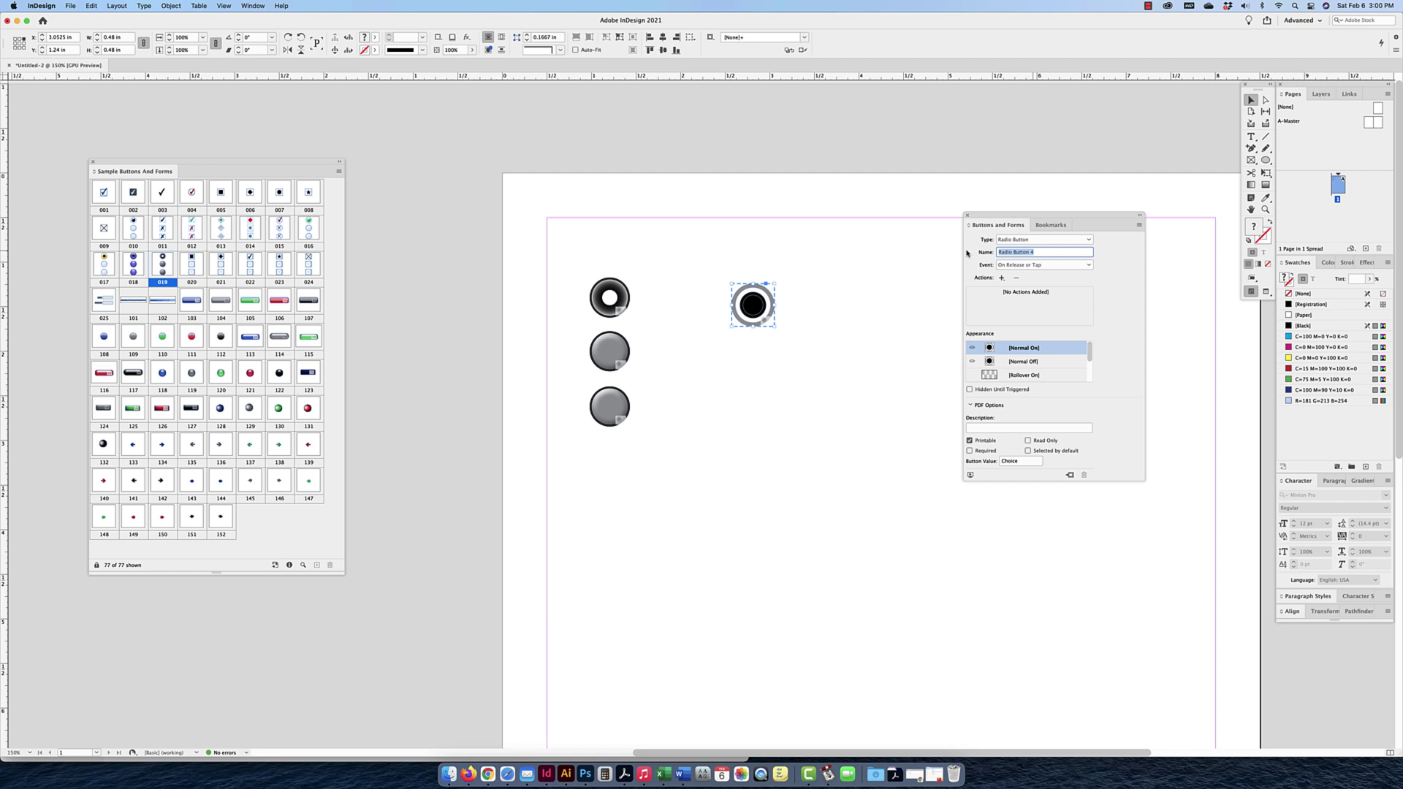
type("R5")
left_click(610, 298)
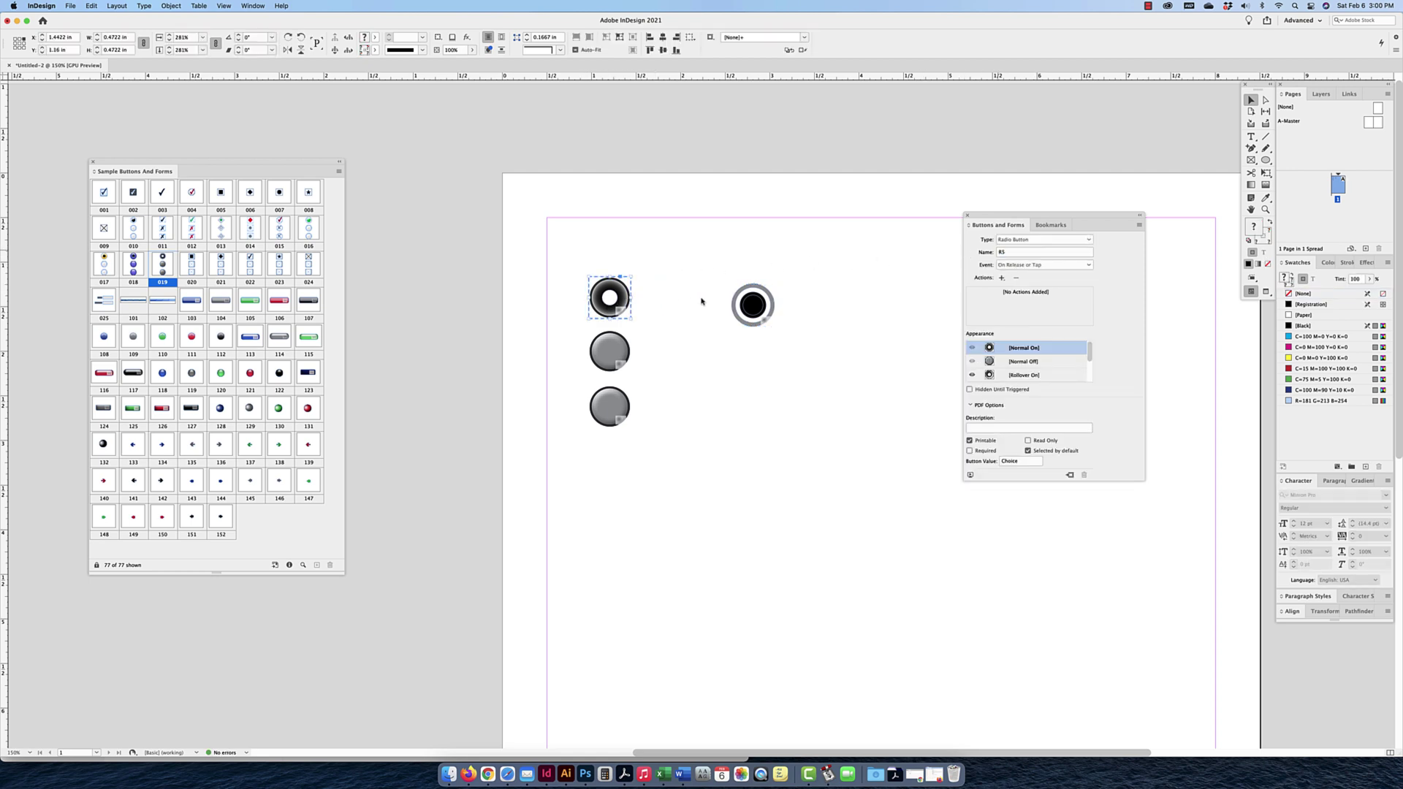
Rename the custom grey radio button to RGREY and magnify the page to 300%.
left_click(753, 305)
left_click(1007, 251)
type("RGREY")
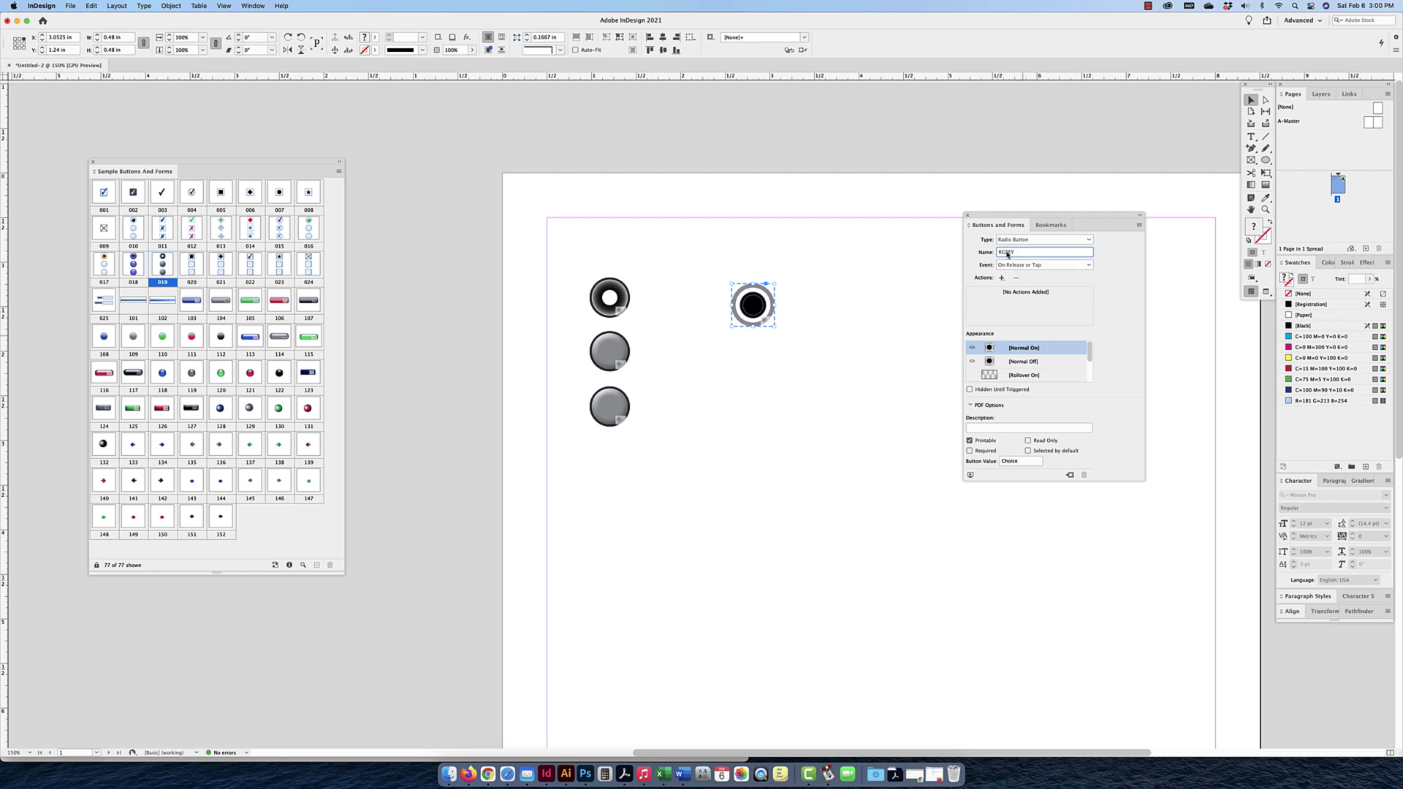
mouse_move(1090, 353)
left_mouse_down()
mouse_move(1091, 381)
mouse_move(1081, 361)
left_mouse_up()
key("super+equal")
key("super+equal")
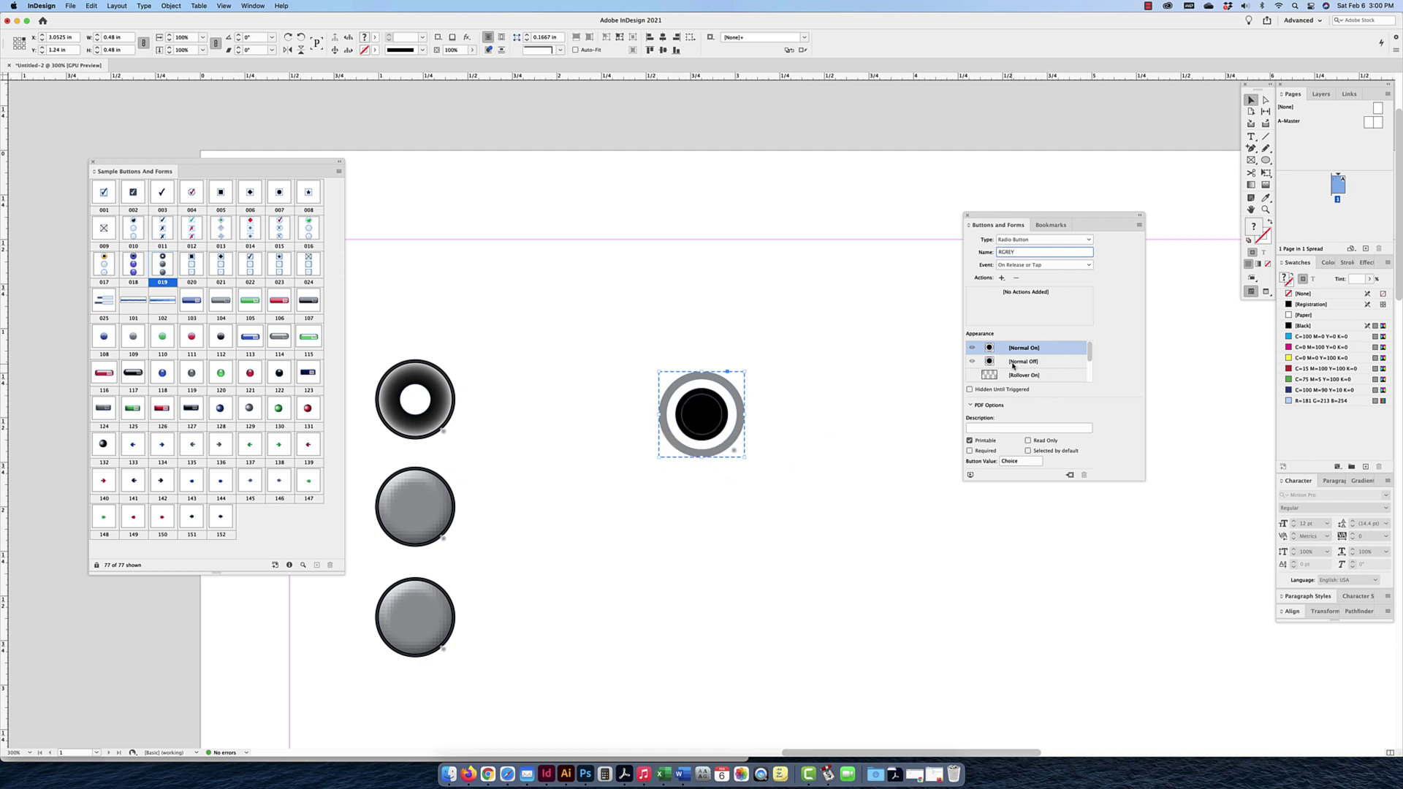
Preview RGREY's Normal and Rollover states and enable its Click On and Click Off appearances.
left_click(1013, 362)
left_click(1041, 377)
scroll(1080, 365, "down", 1)
left_click(1041, 375)
scroll(1092, 376, "down", 2)
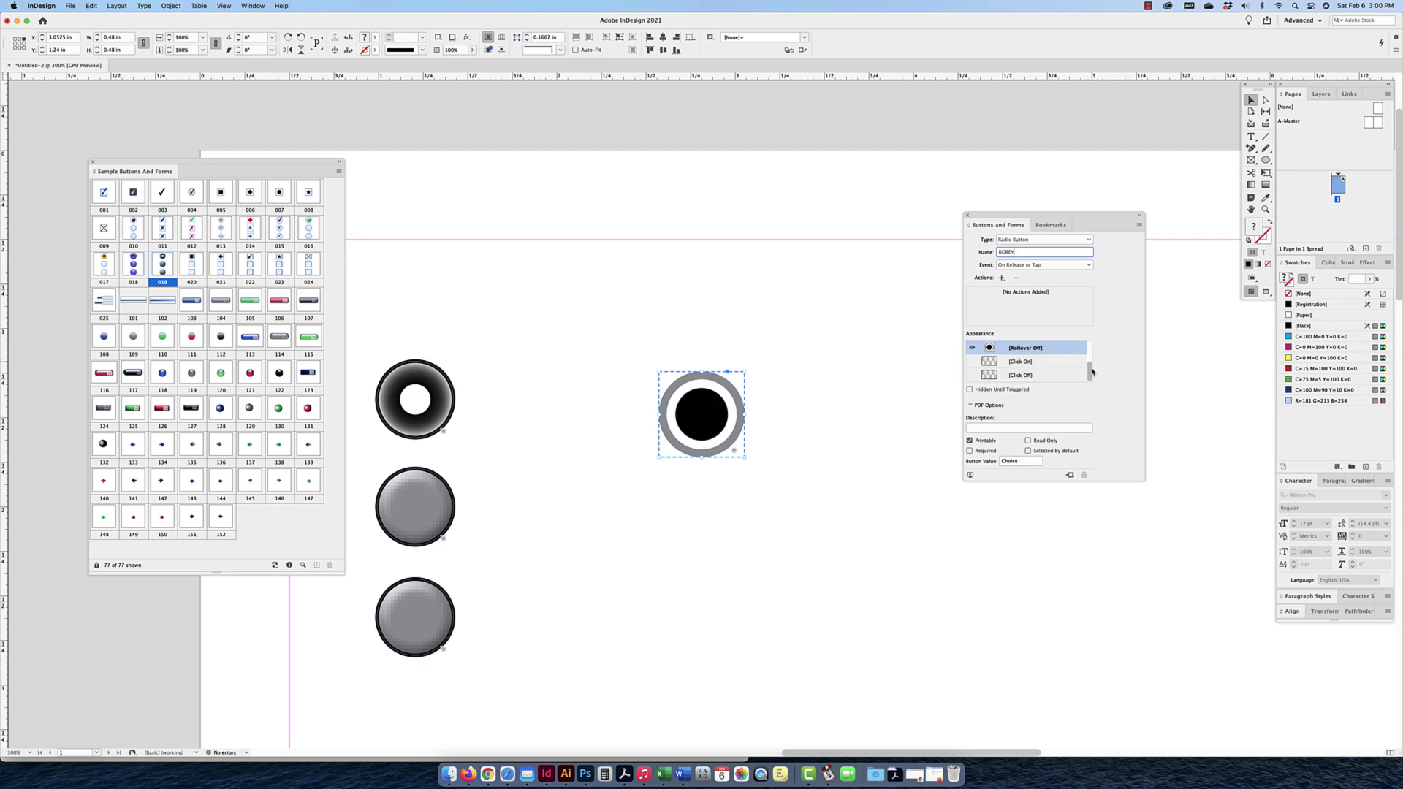
left_click(1080, 362)
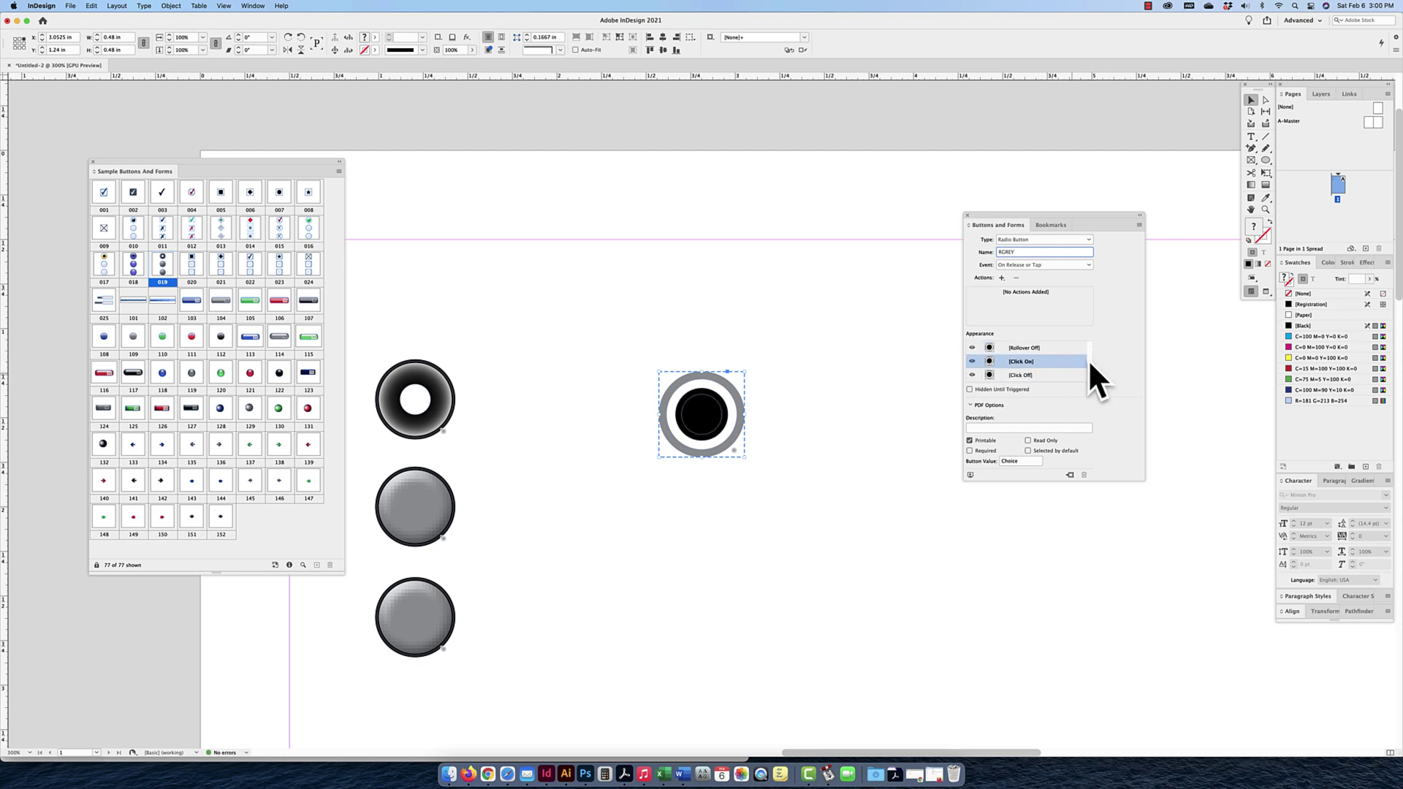
scroll(1094, 369, "up", 3)
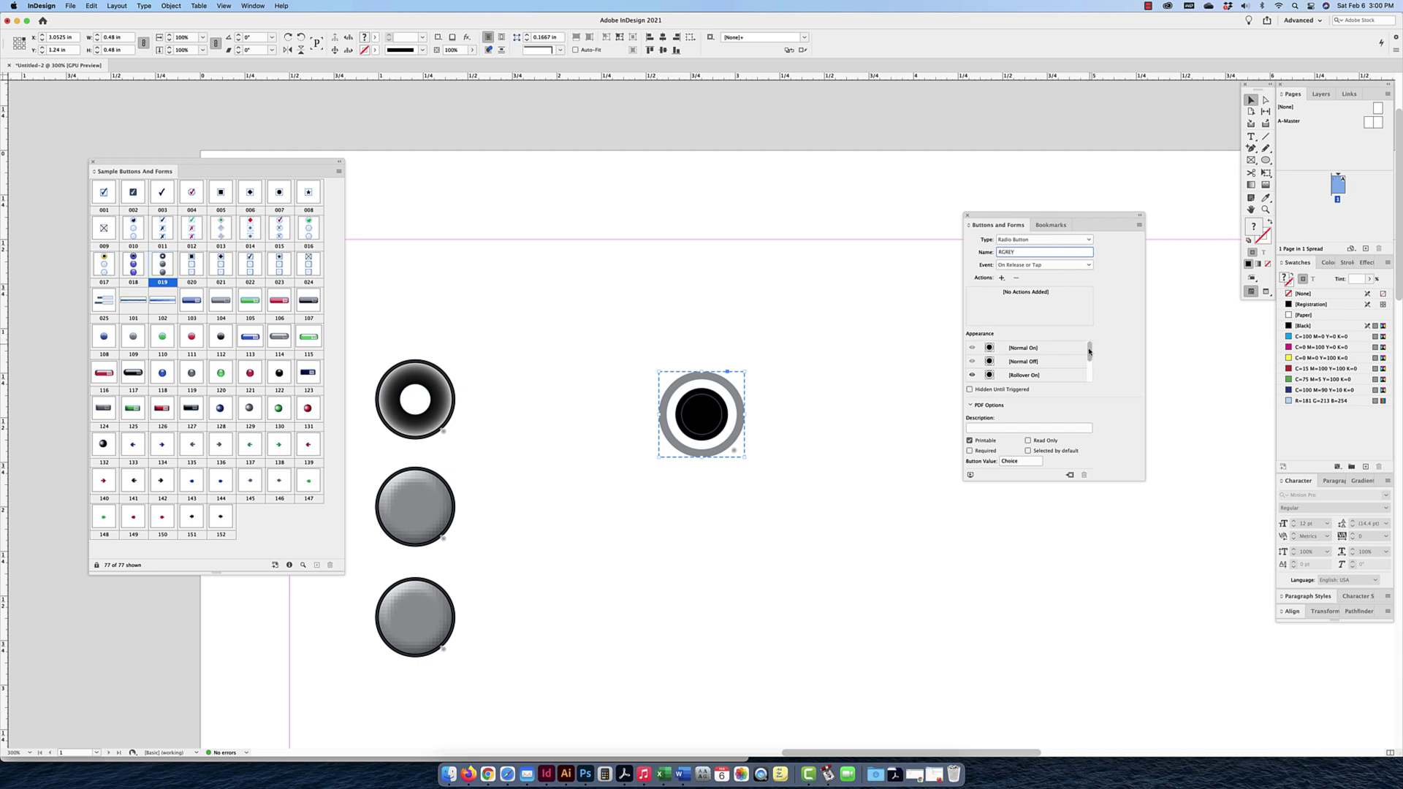
scroll(1089, 353, "down", 3)
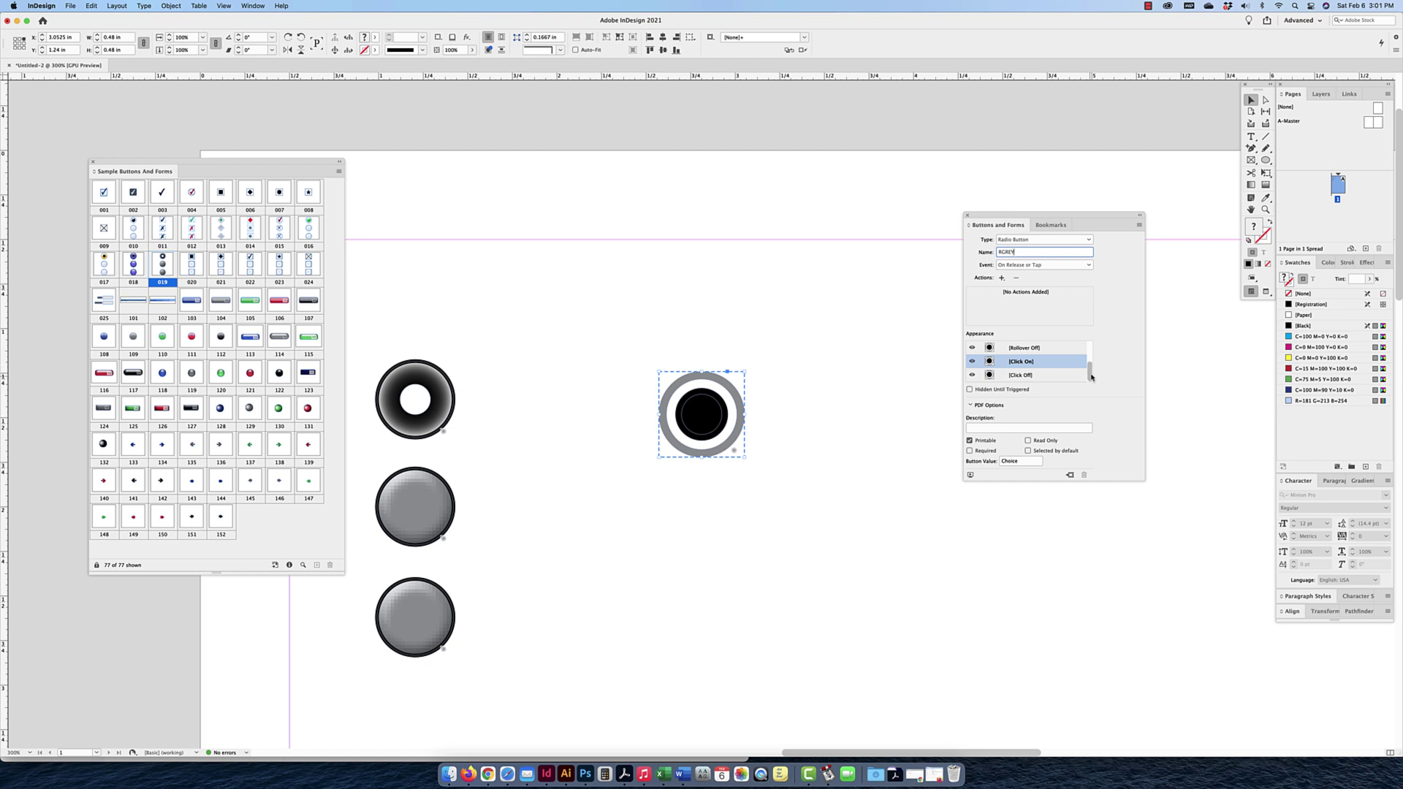
left_click_drag(1091, 377, 1095, 354)
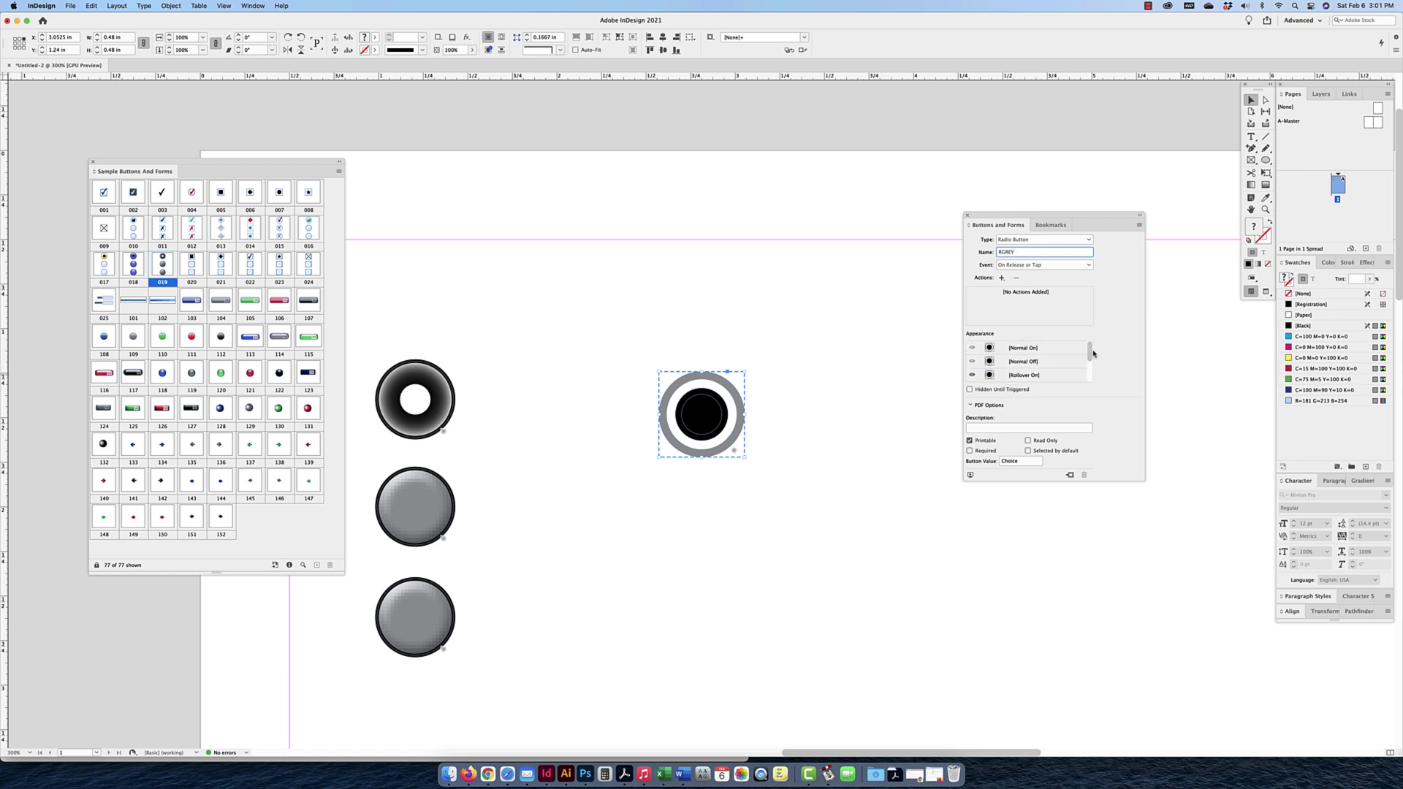
left_click(1047, 349)
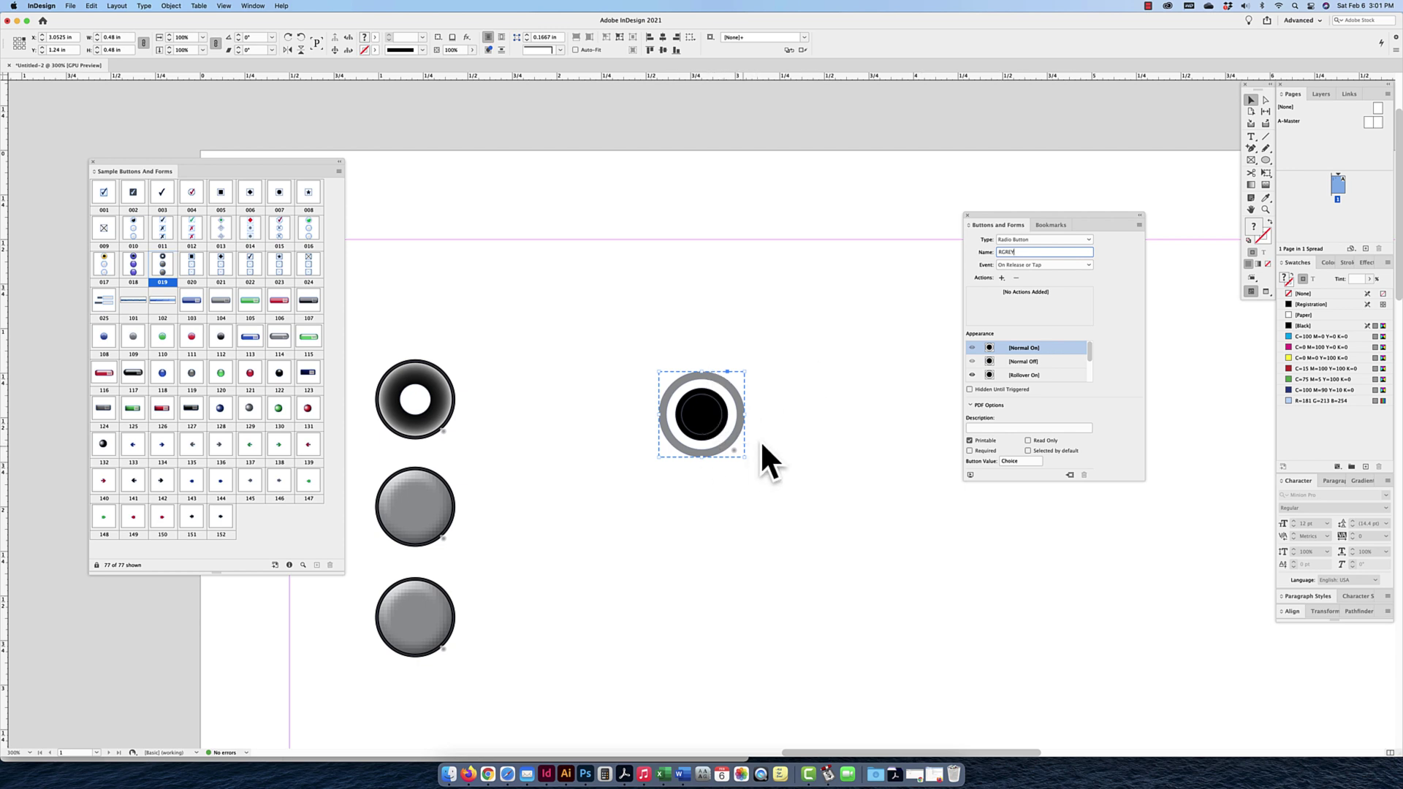
left_click(781, 443)
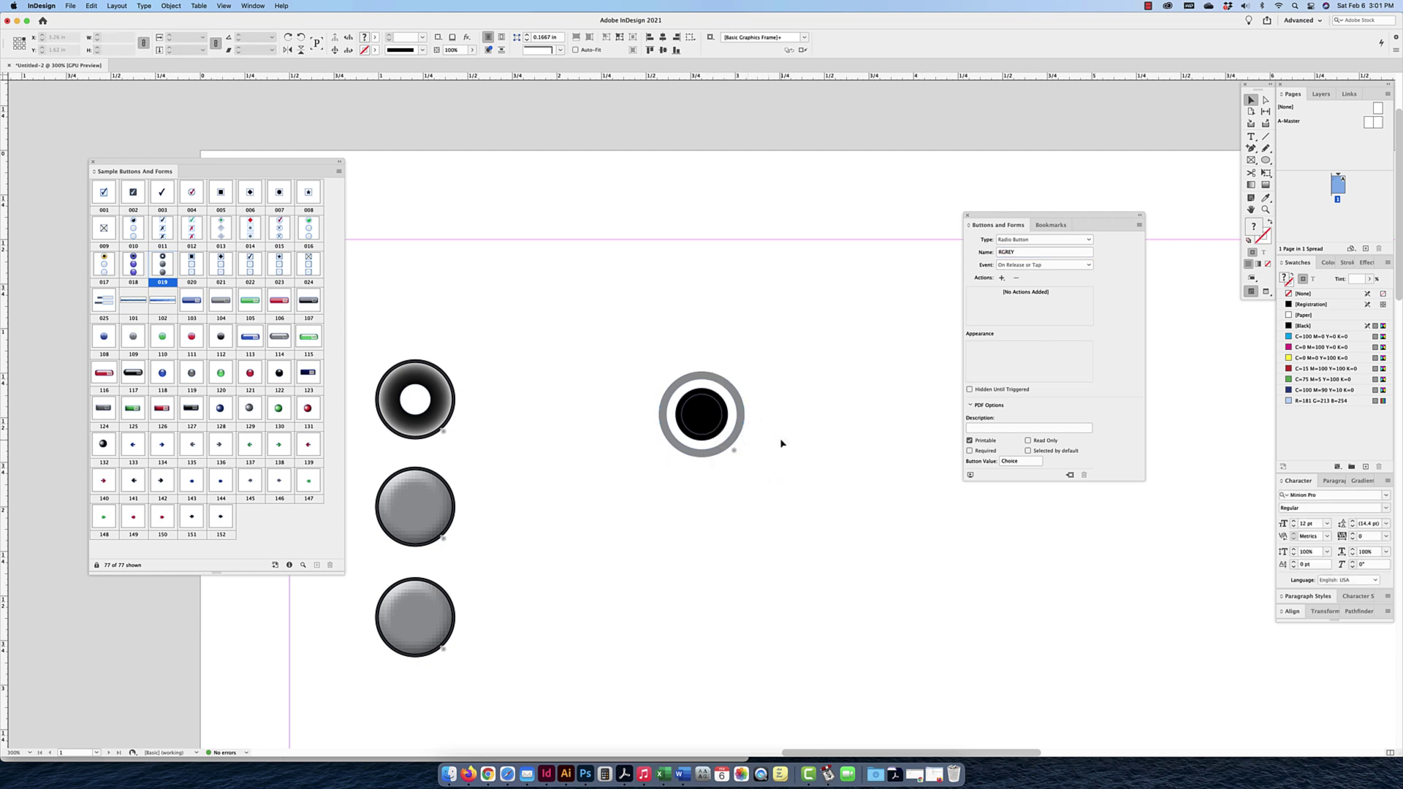
Fill the inner circle of RGREY's Normal Off appearance with [Paper], then reselect the whole button.
left_click(739, 417)
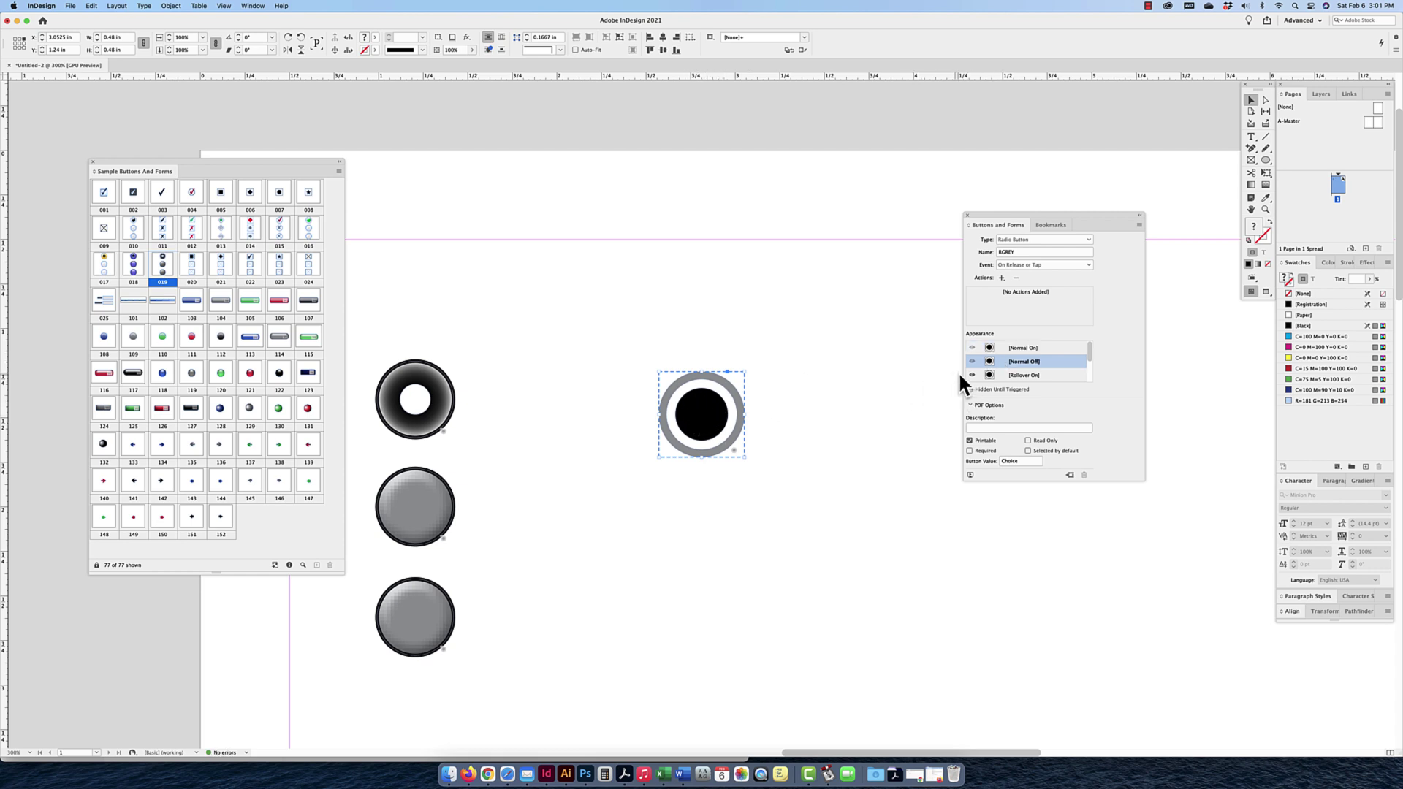
scroll(715, 431, "right", 2)
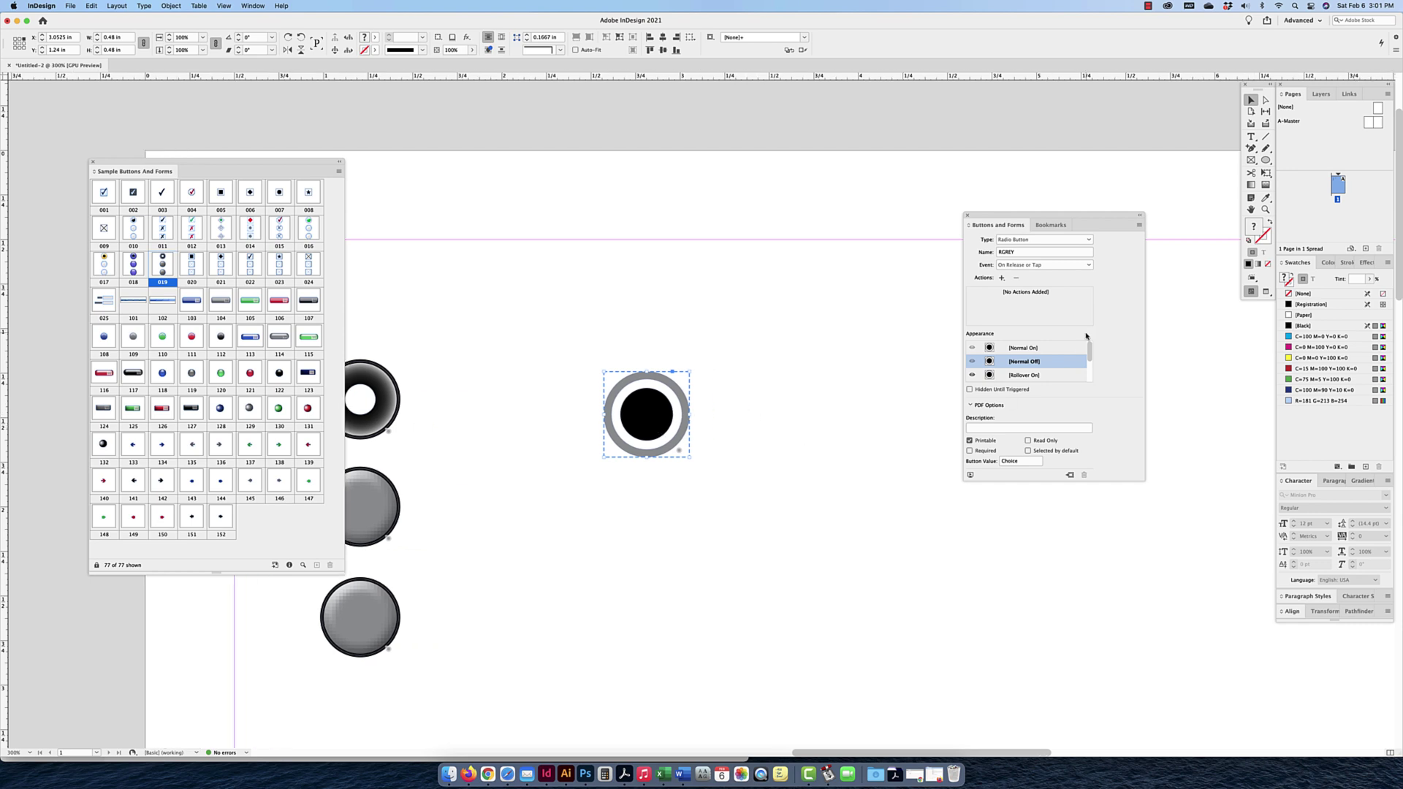
double_click(655, 416)
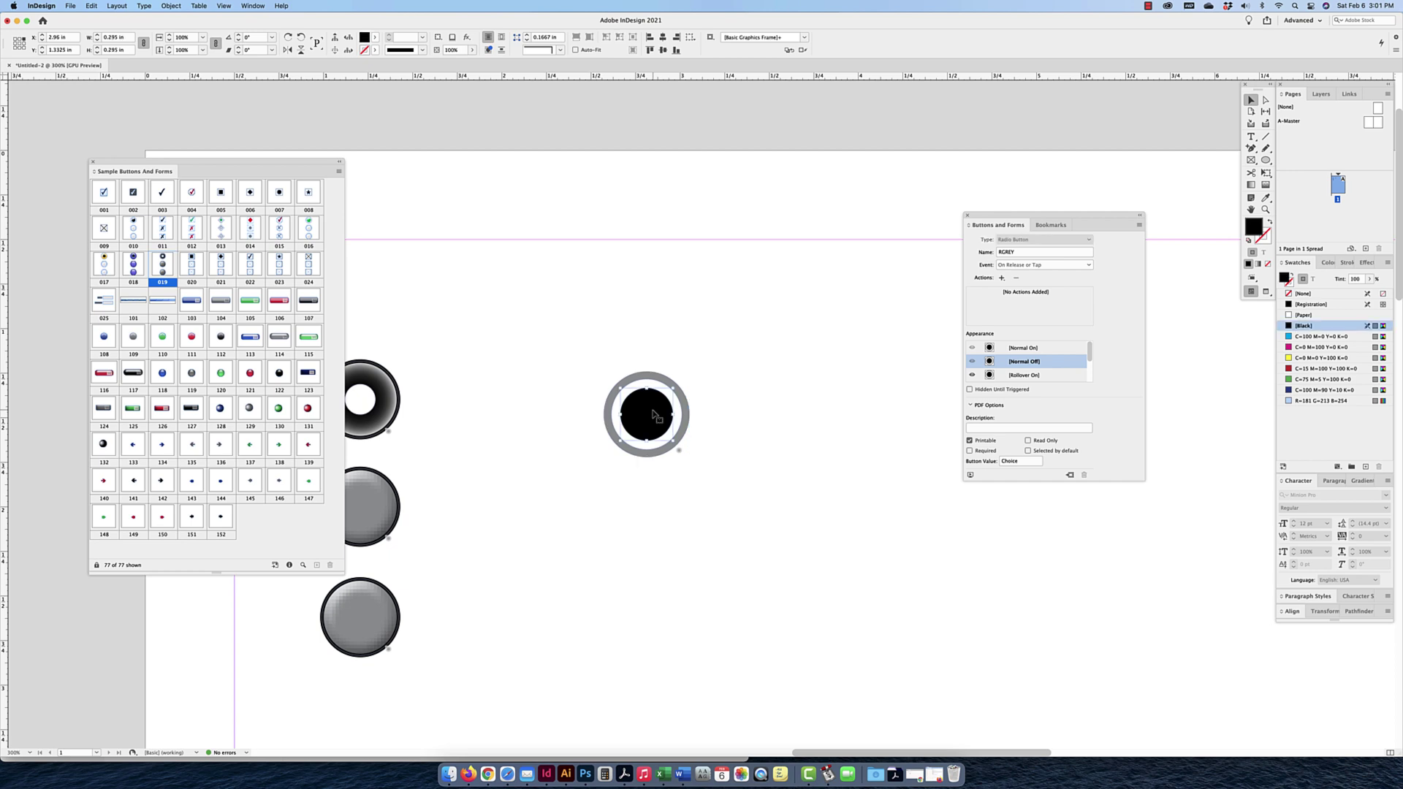
scroll(656, 415, "left", 3)
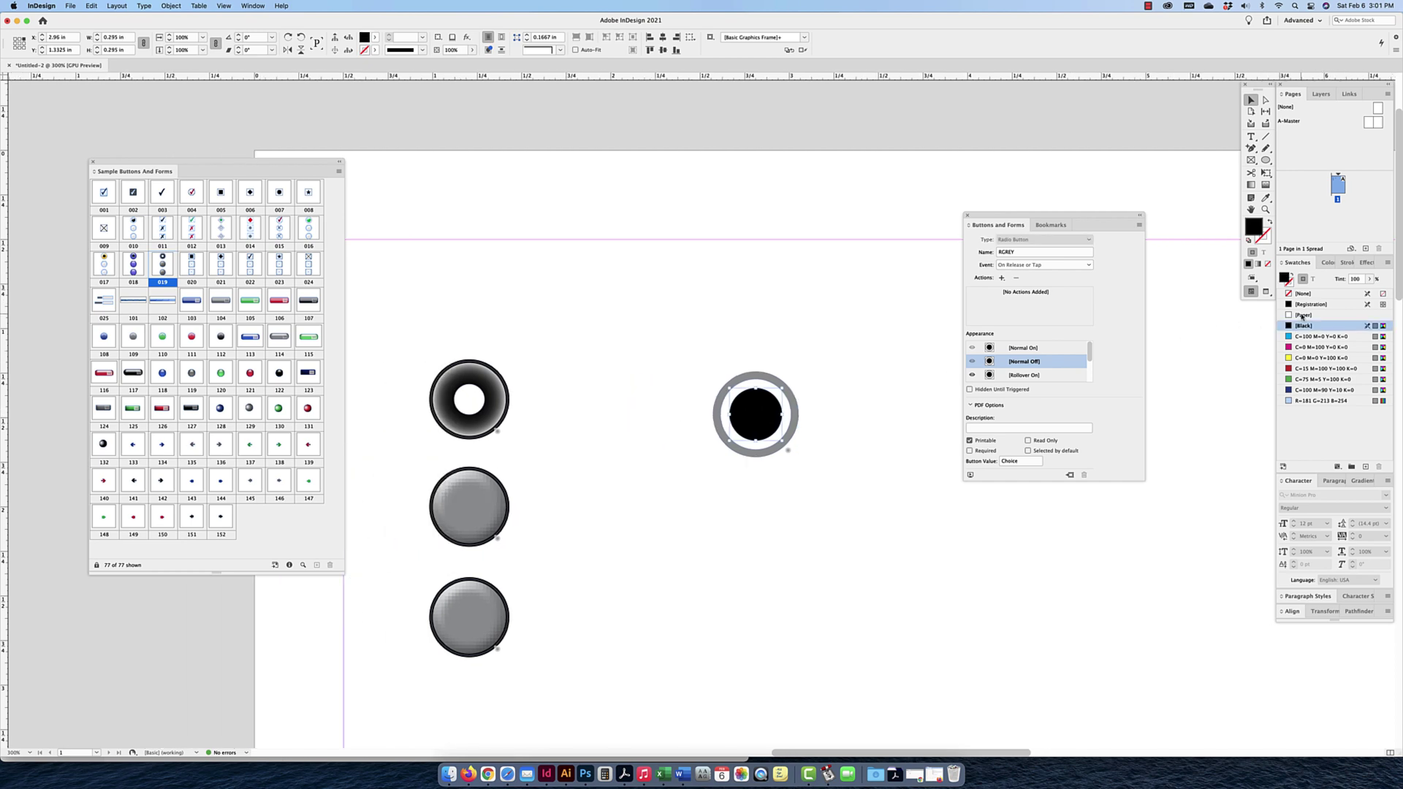
left_click(1301, 316)
left_click(735, 427)
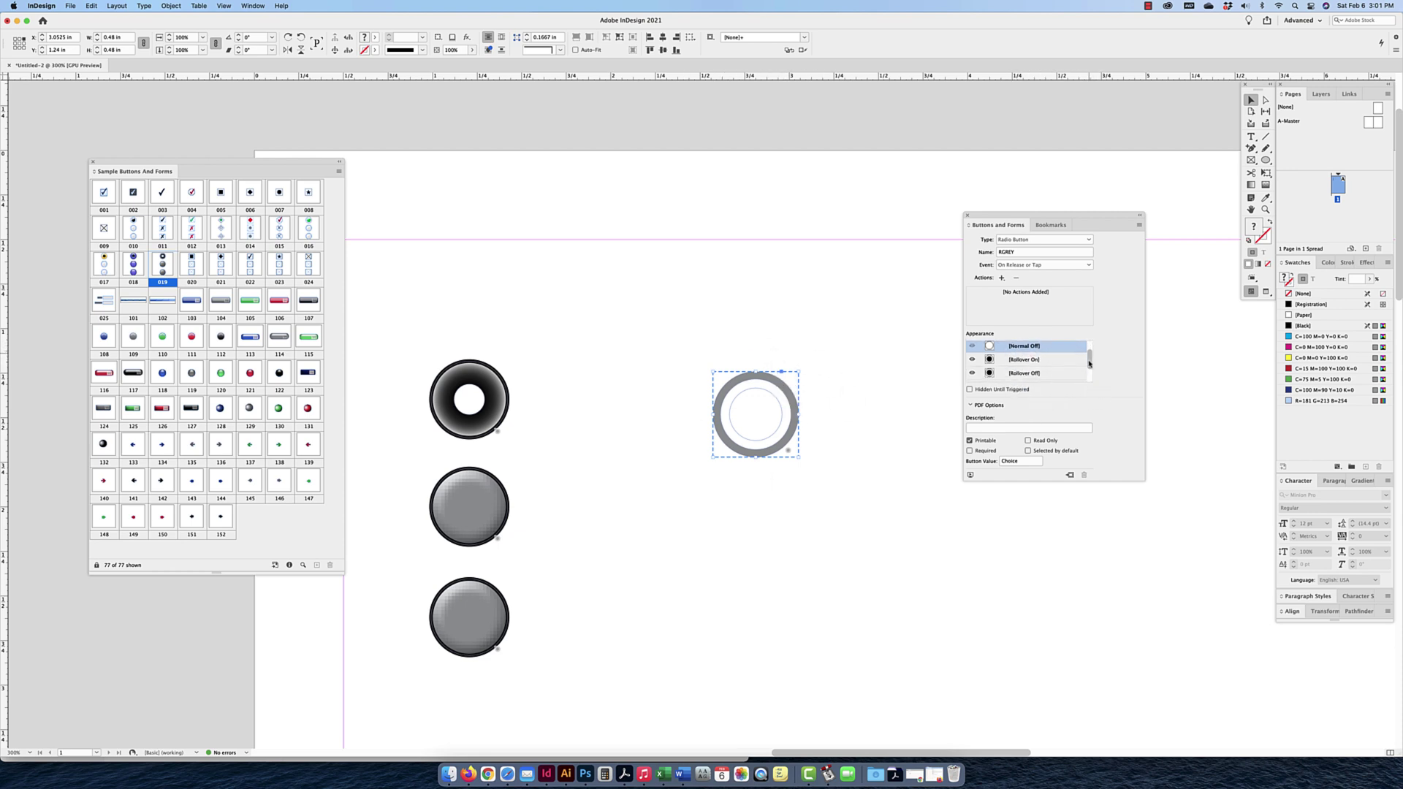
Fill the Rollover Off appearance's inner circle with the [Paper] swatch.
left_click(1038, 374)
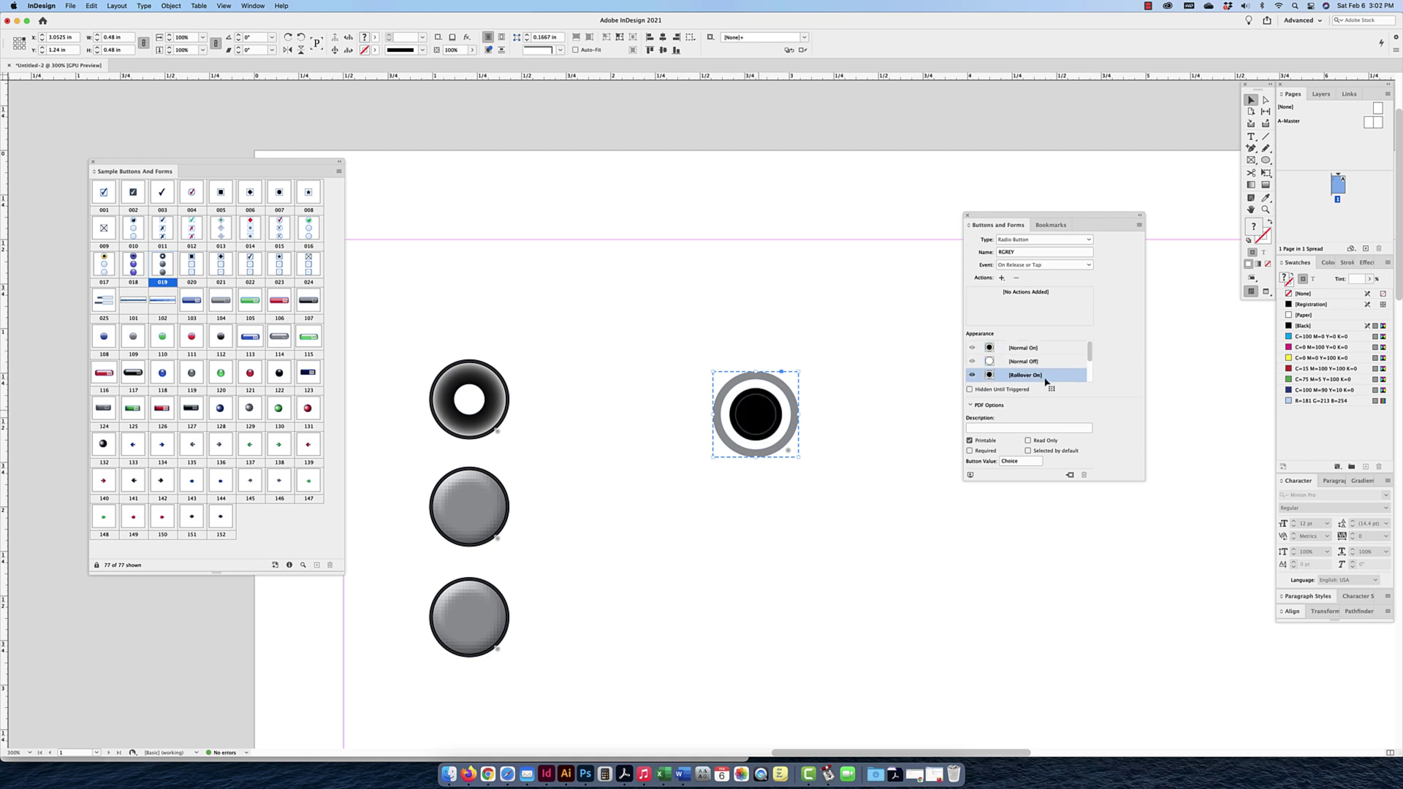
left_click_drag(1089, 355, 1089, 364)
left_click(1024, 373)
scroll(1023, 375, "down", 1)
double_click(757, 426)
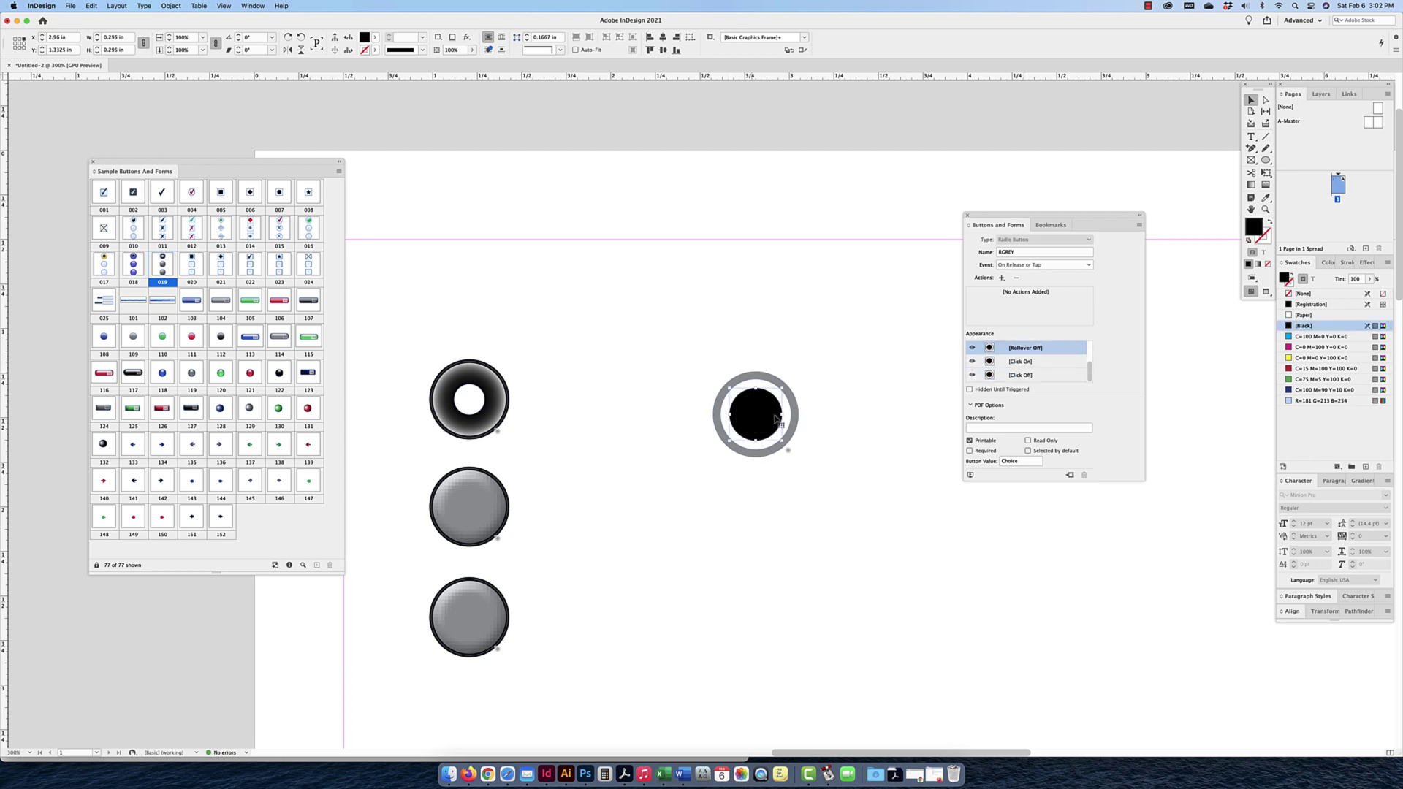
left_click(1313, 315)
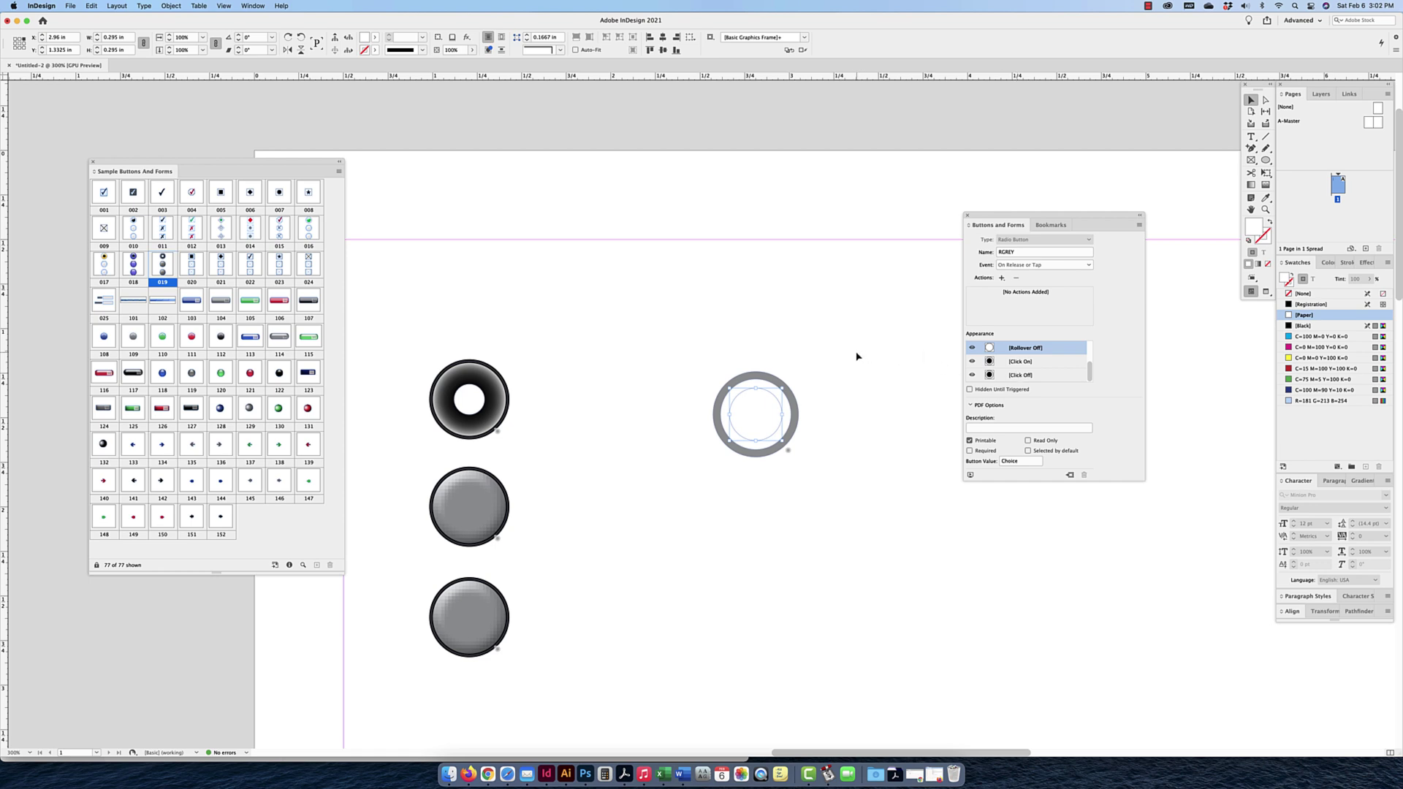
Give the Click Off appearance's inner circle a [Paper] fill as well, then reselect the button.
left_click(1040, 377)
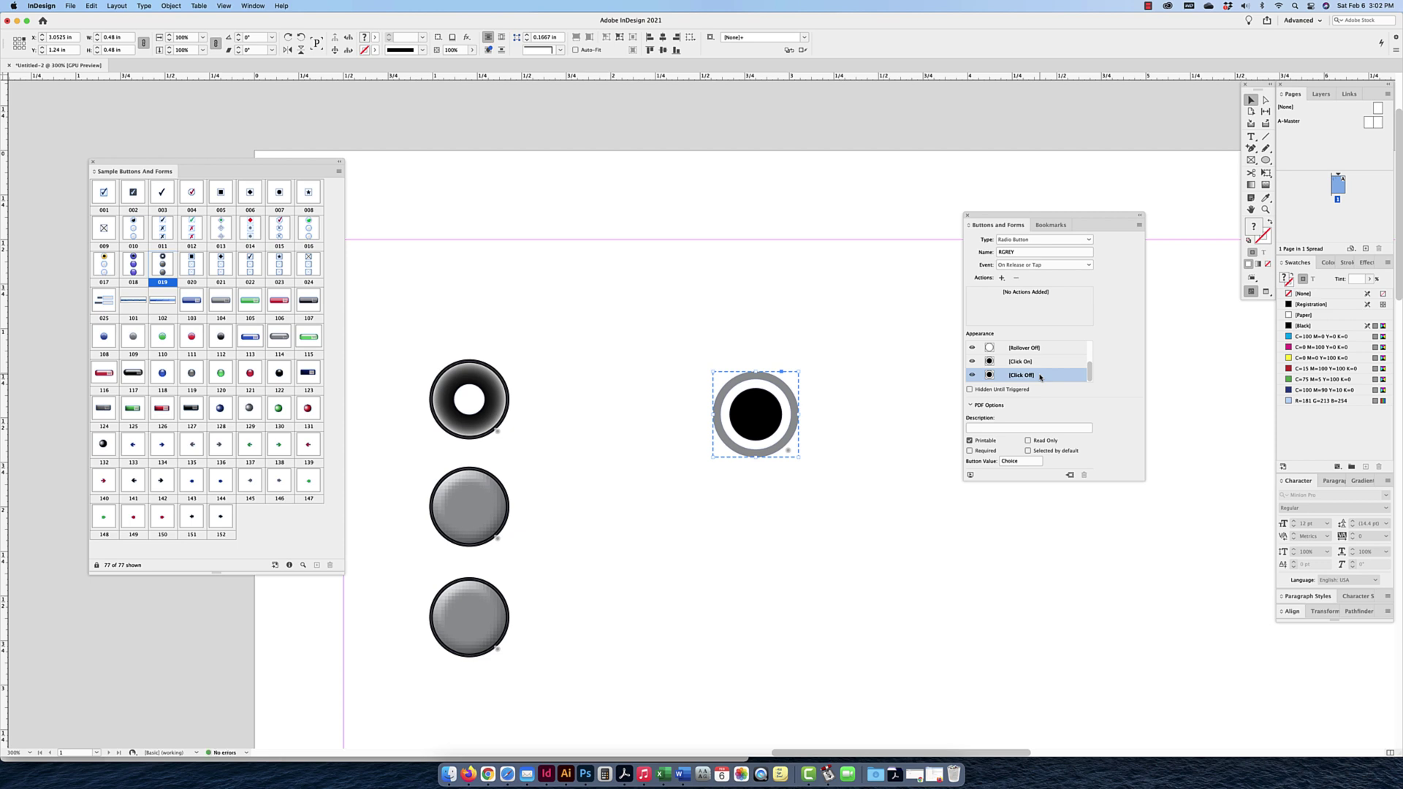
double_click(753, 417)
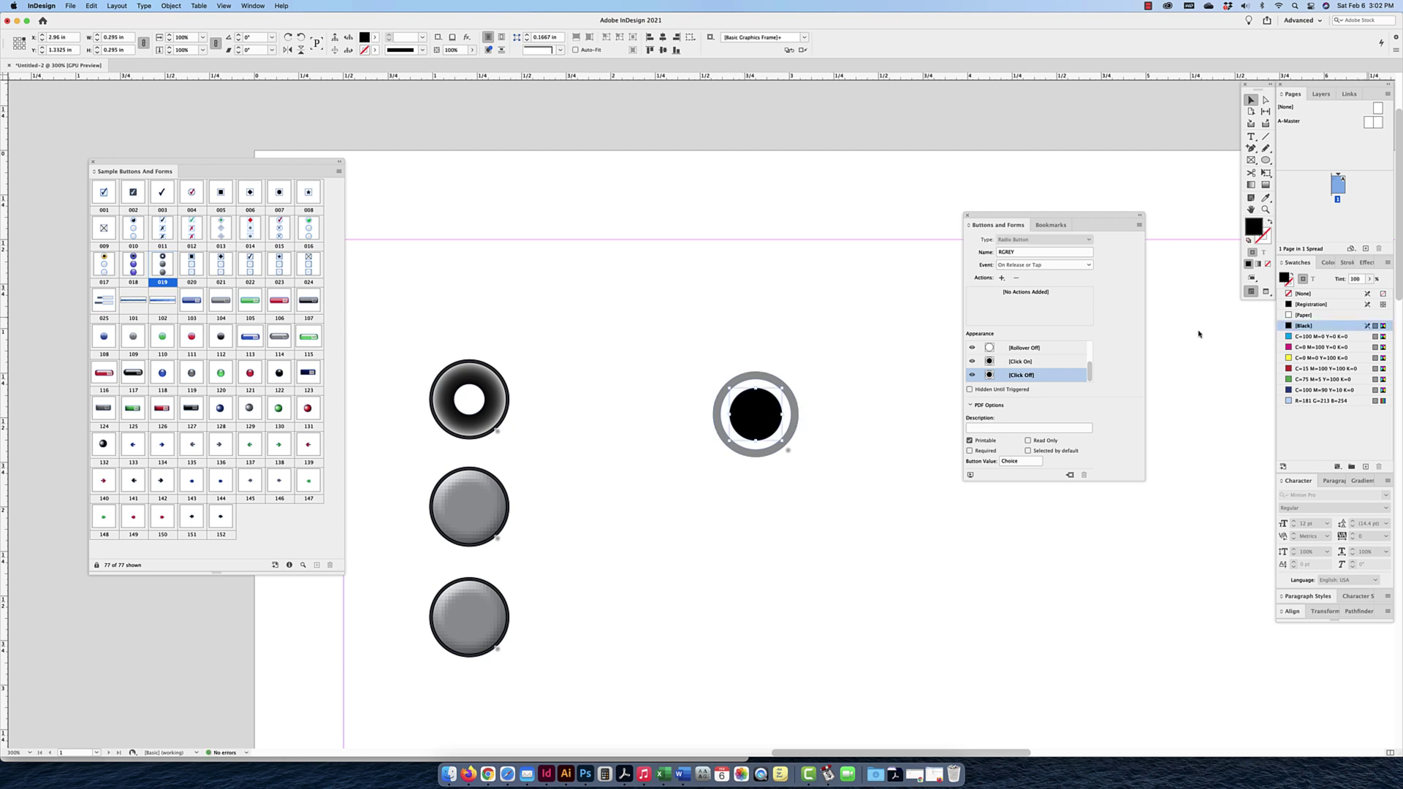
left_click(1306, 315)
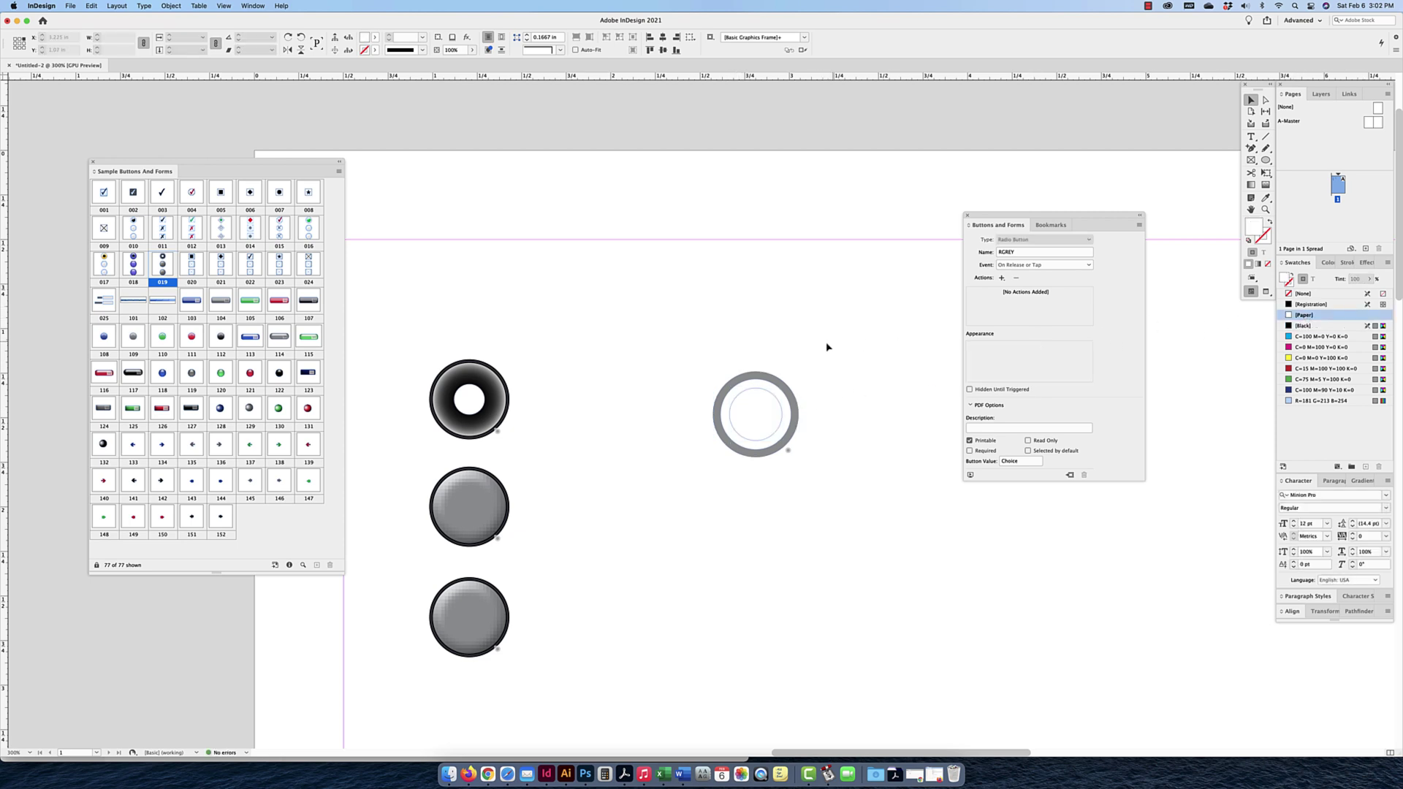
left_click(752, 407)
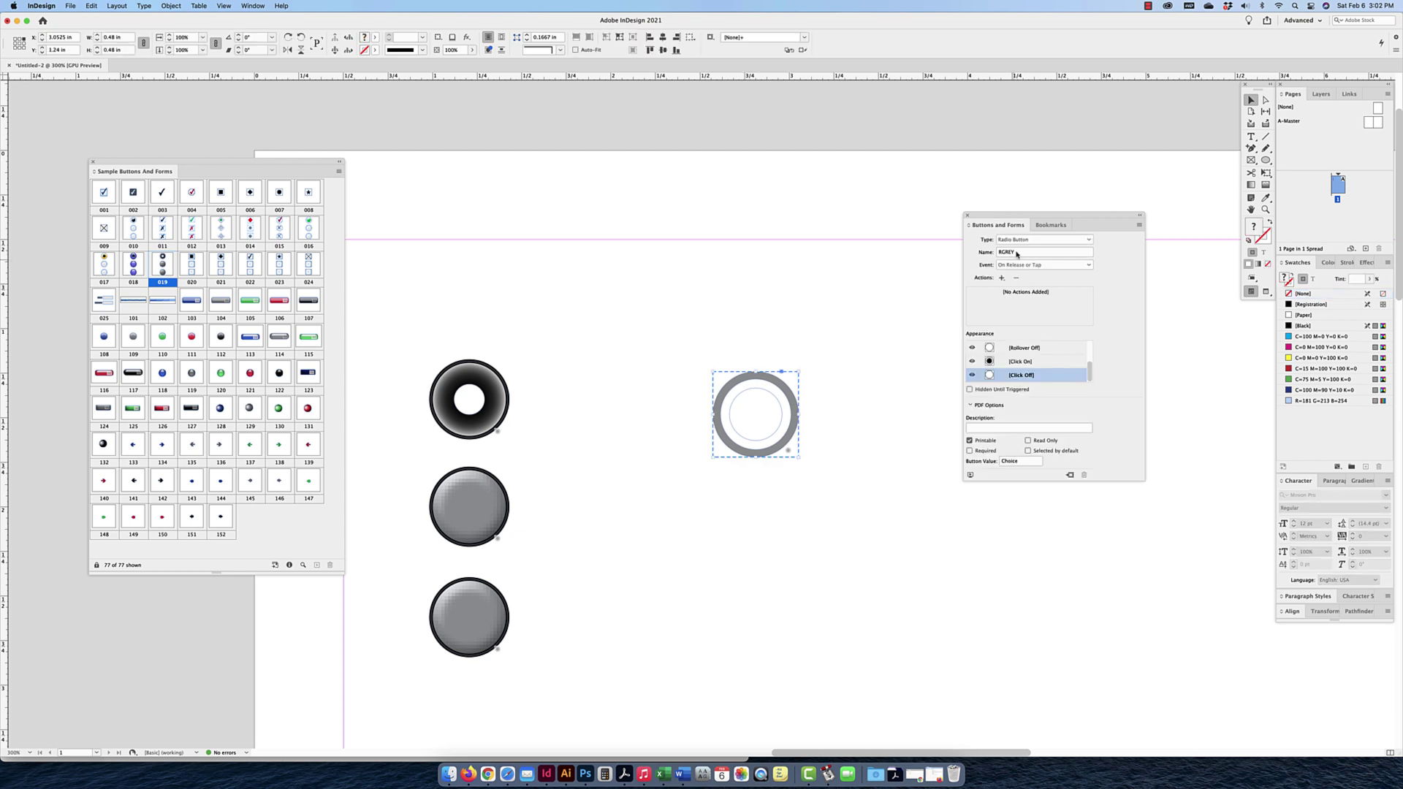
Preview every appearance state, confirming the On states keep the black dot, then deselect.
scroll(1085, 355, "up", 3)
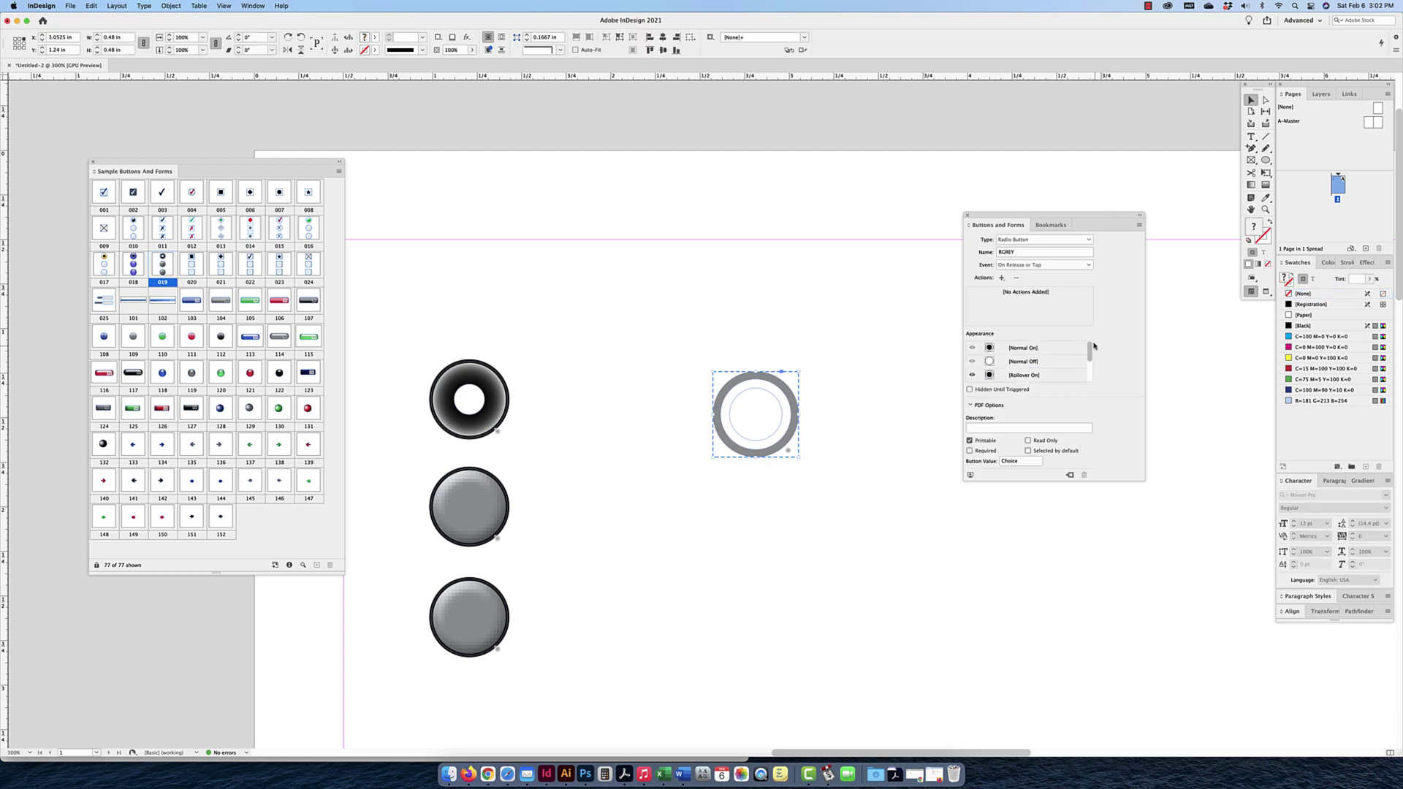
left_click(1035, 350)
left_click(1037, 362)
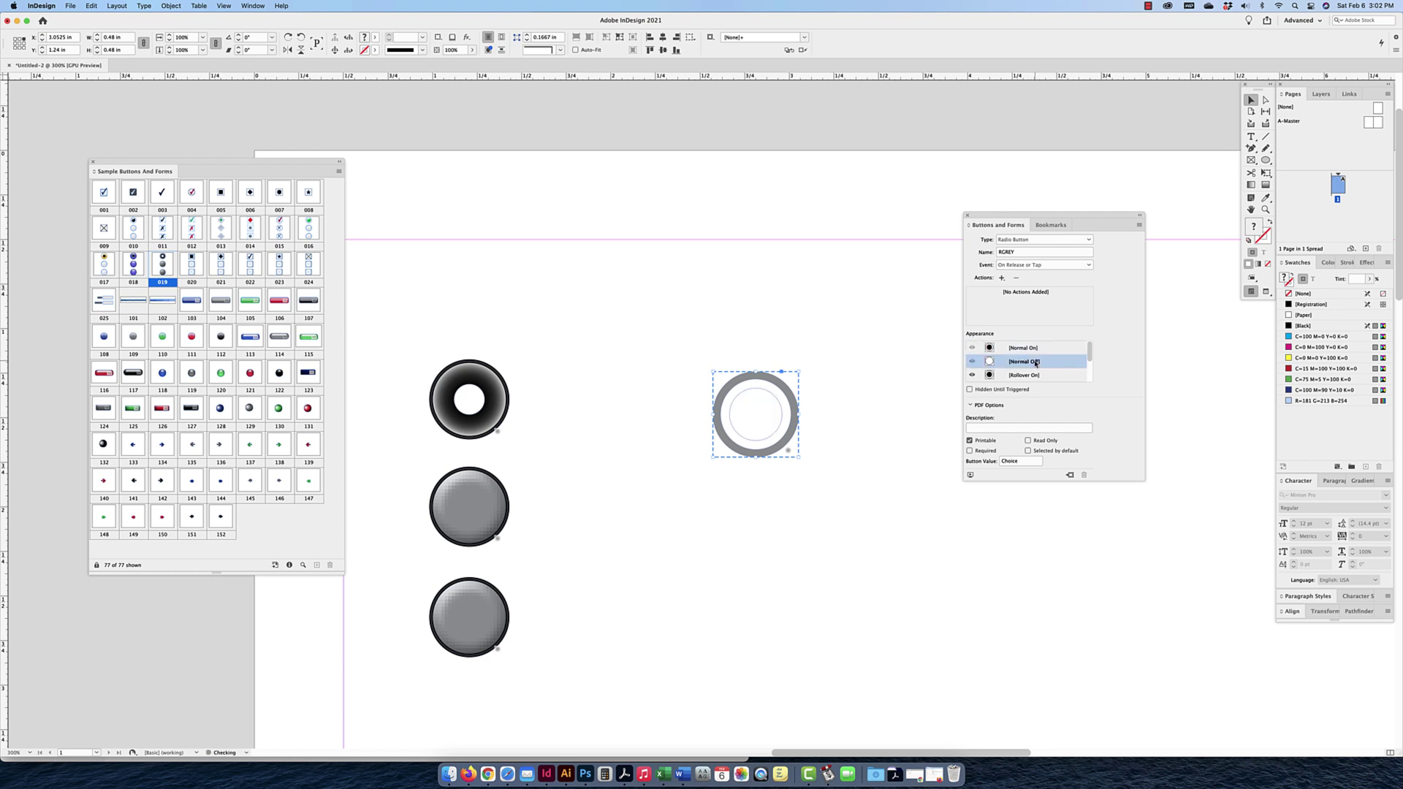
left_click(1038, 375)
scroll(1088, 356, "down", 3)
left_click(1086, 348)
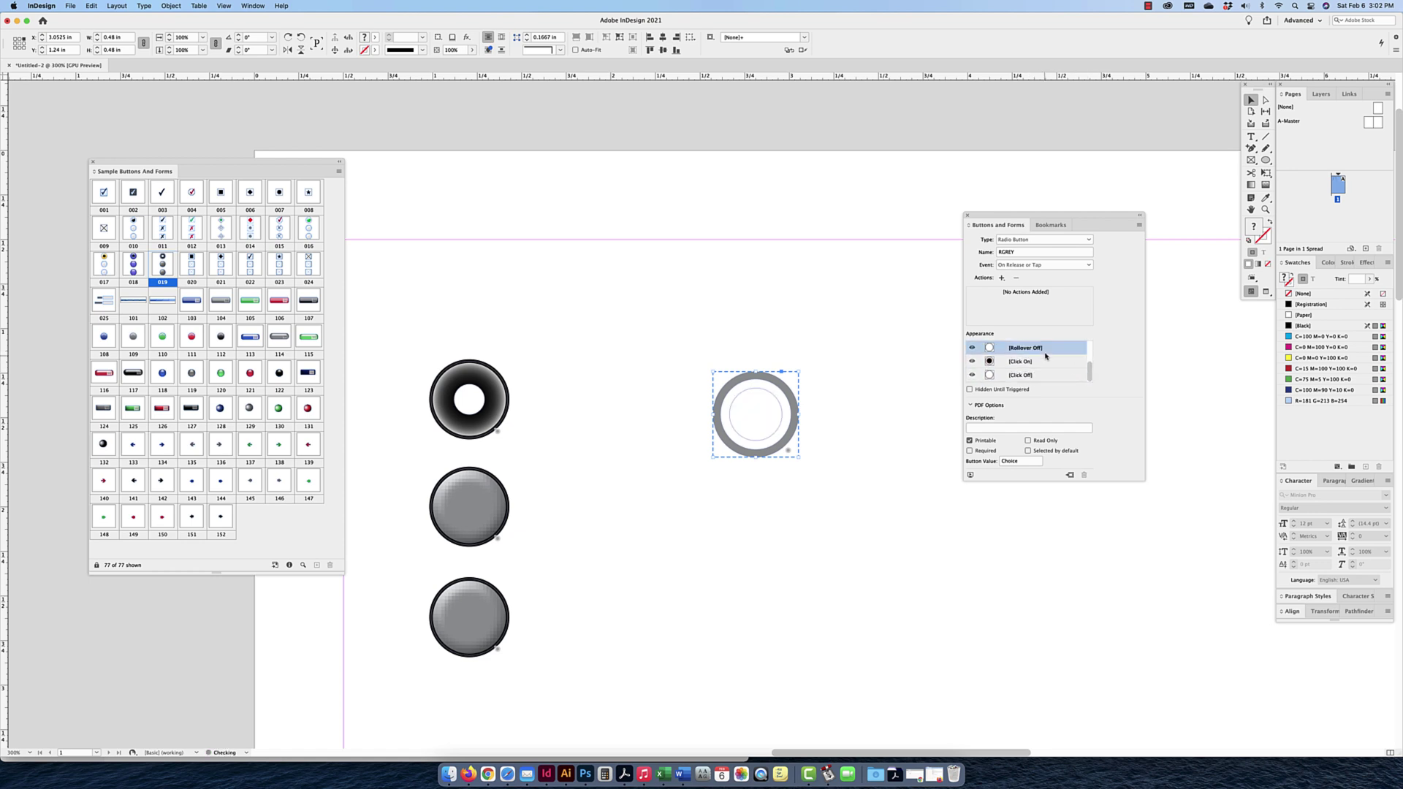
left_click(1086, 375)
scroll(1085, 375, "up", 3)
left_click(1032, 350)
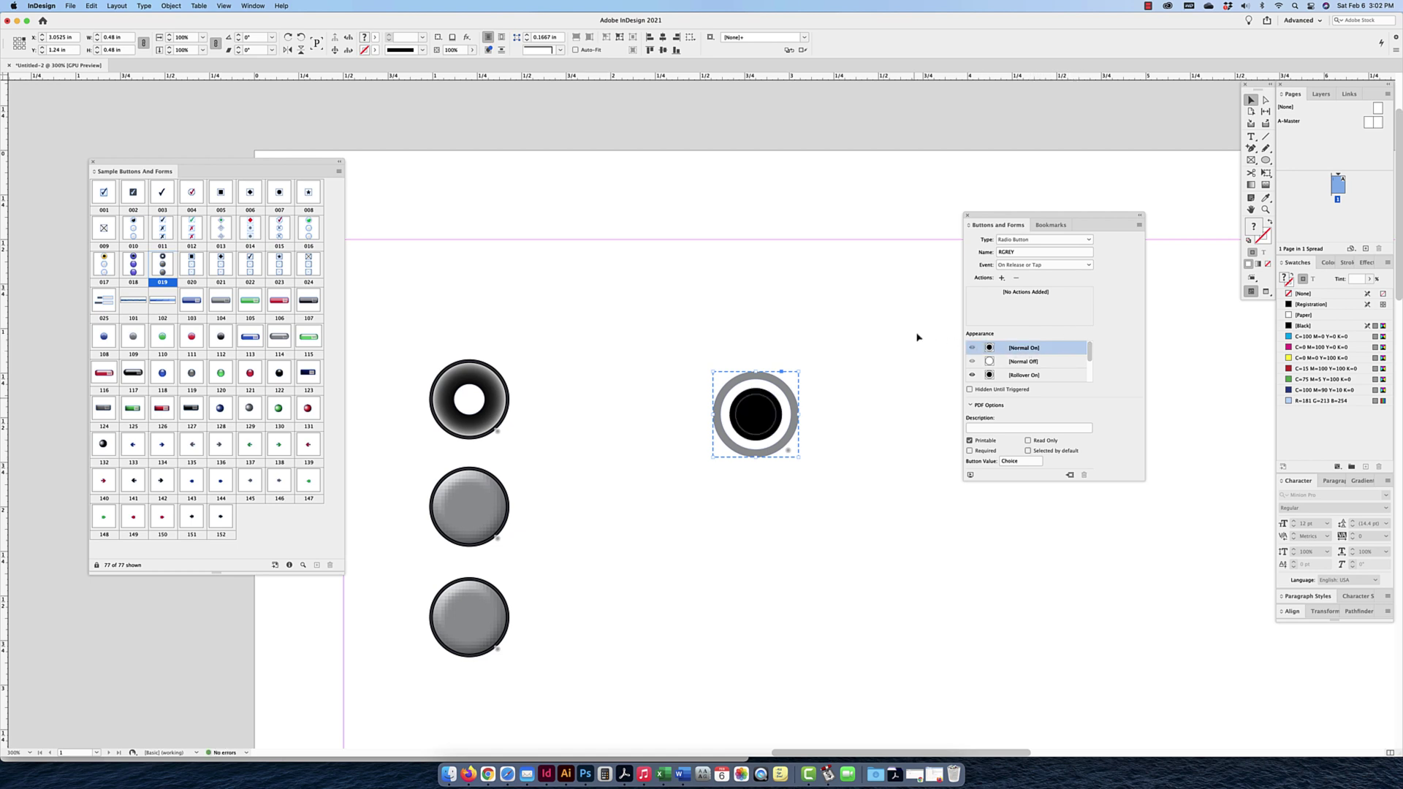
left_click(848, 325)
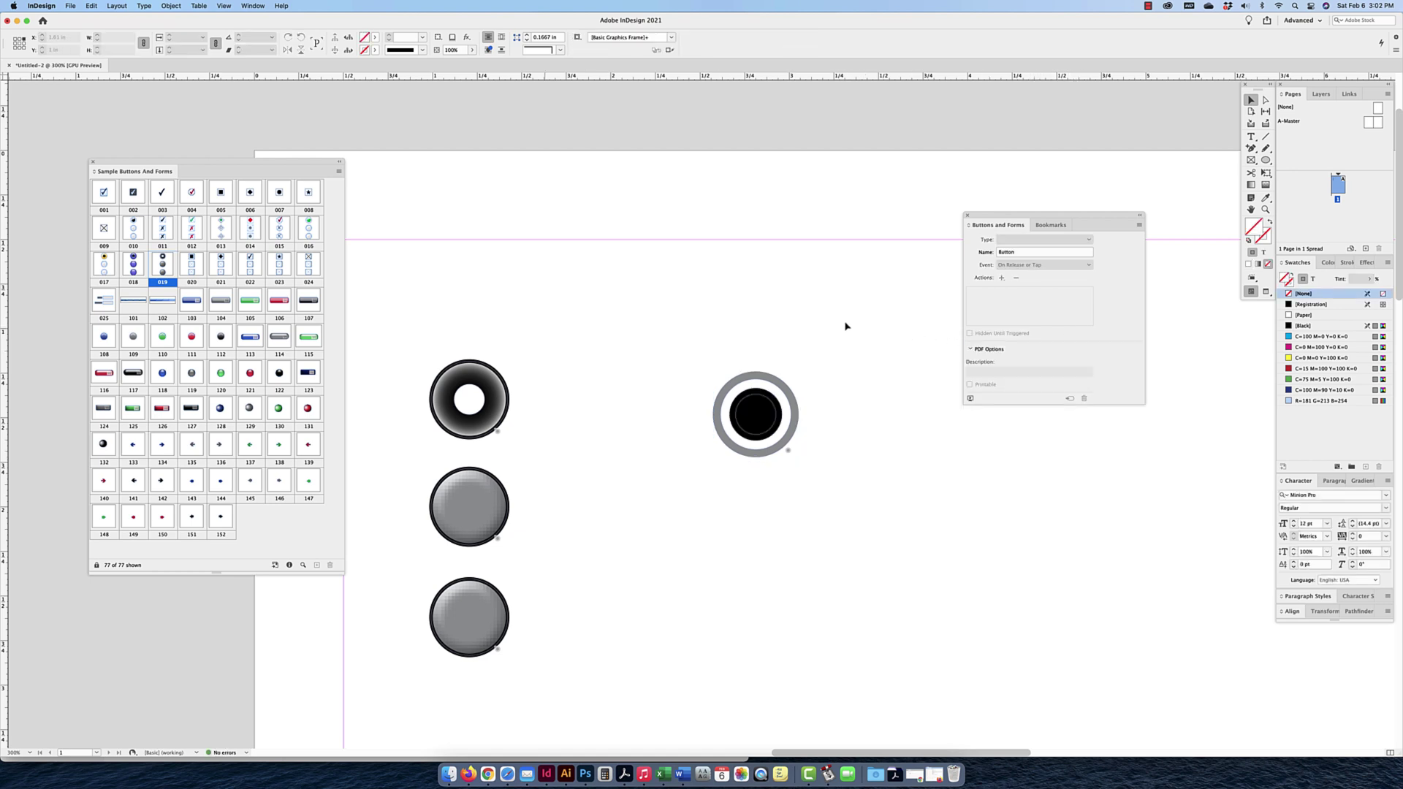
Option-drag the RGREY gray-and-black button downward twice, making two copies in a column.
left_click(487, 393)
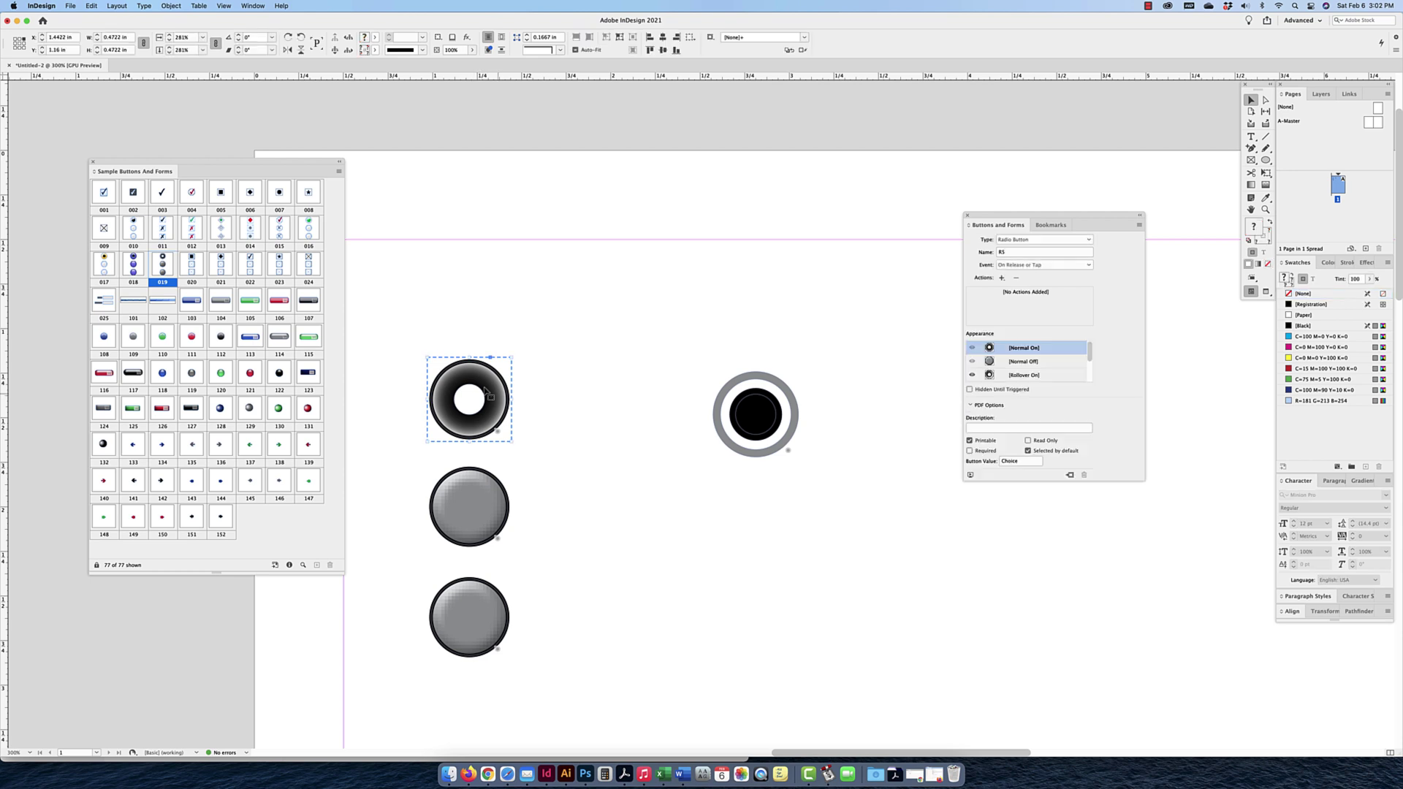
left_click(638, 411)
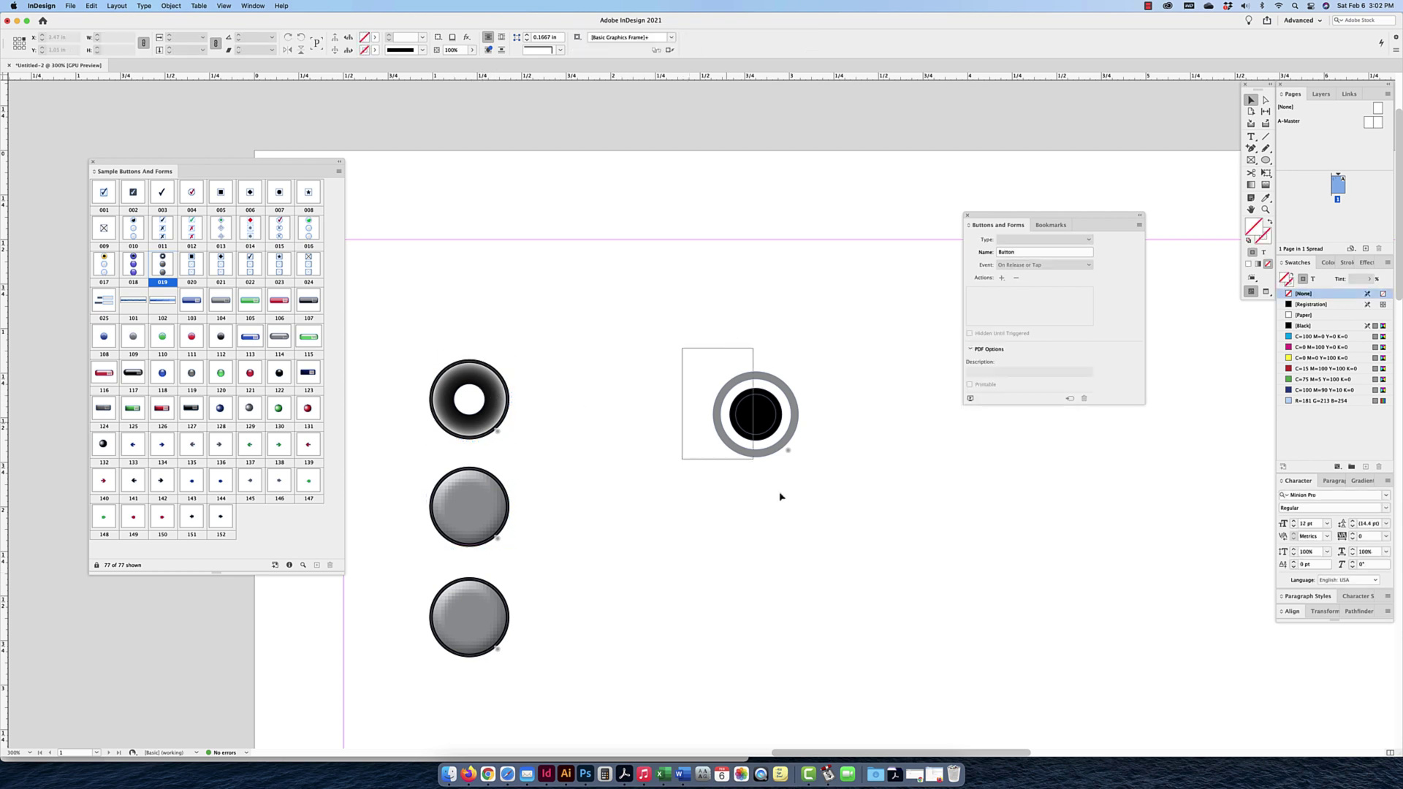
left_click(785, 432)
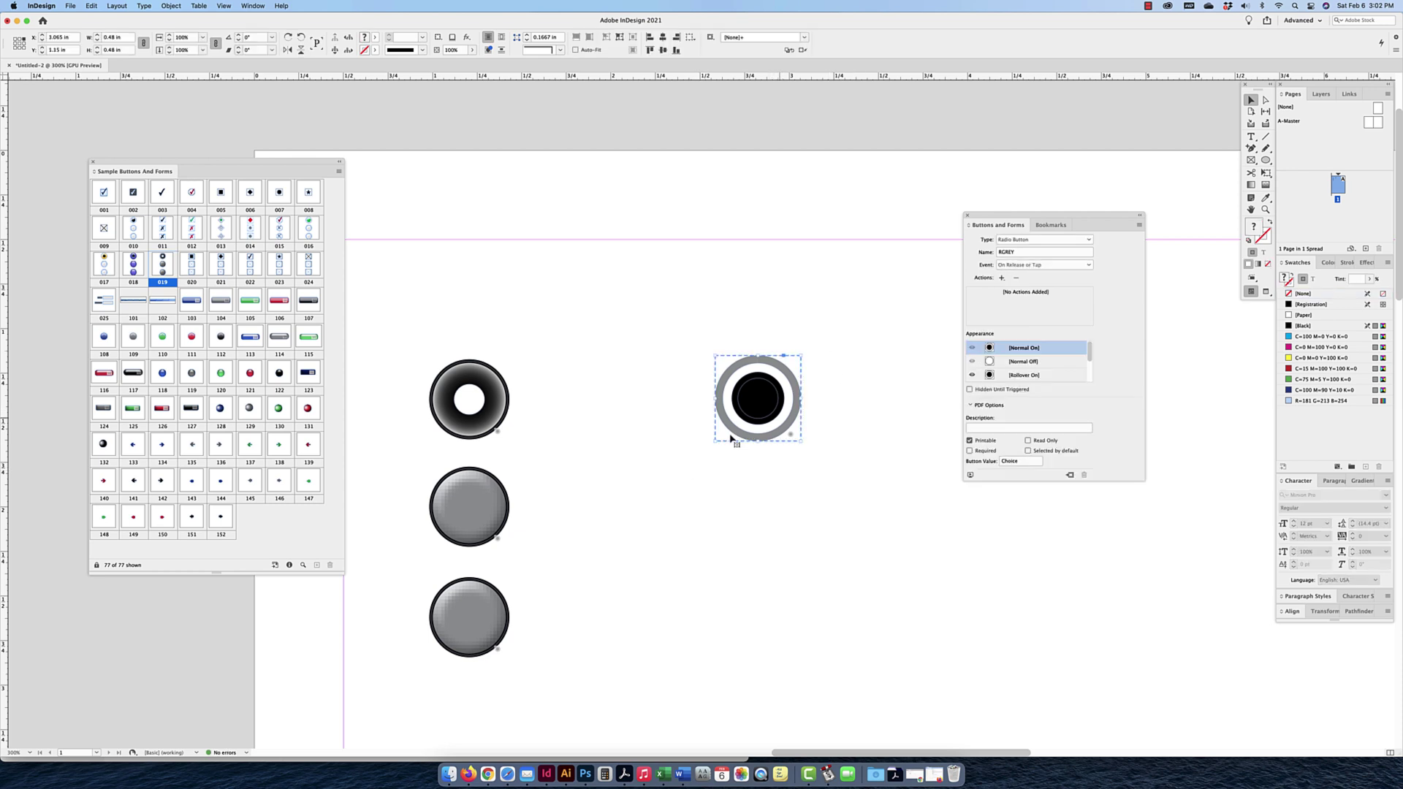
left_click_drag(777, 403, 774, 631)
left_click(853, 535)
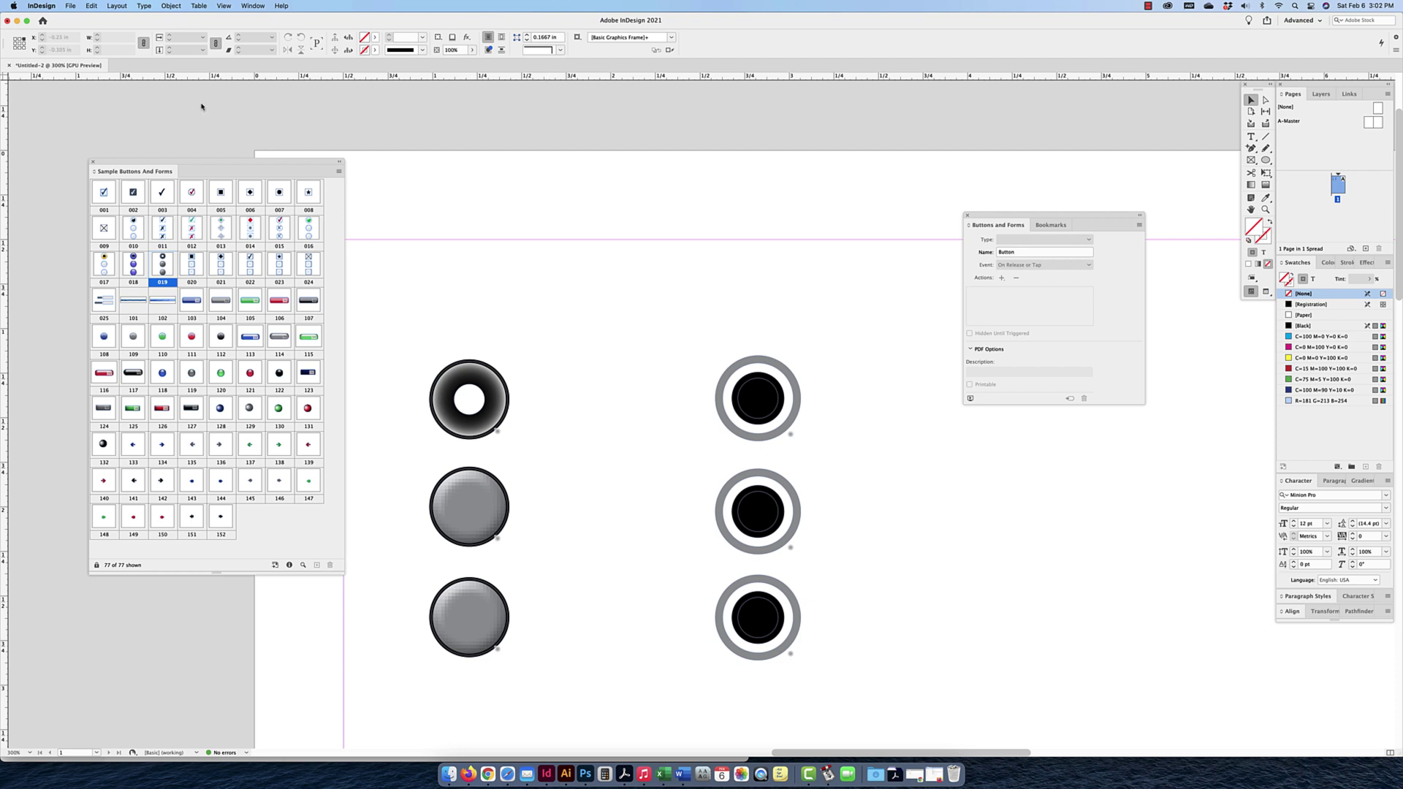
Export Untitled-2 as Adobe PDF (Interactive) with the default name, opening it in Acrobat.
left_click(75, 8)
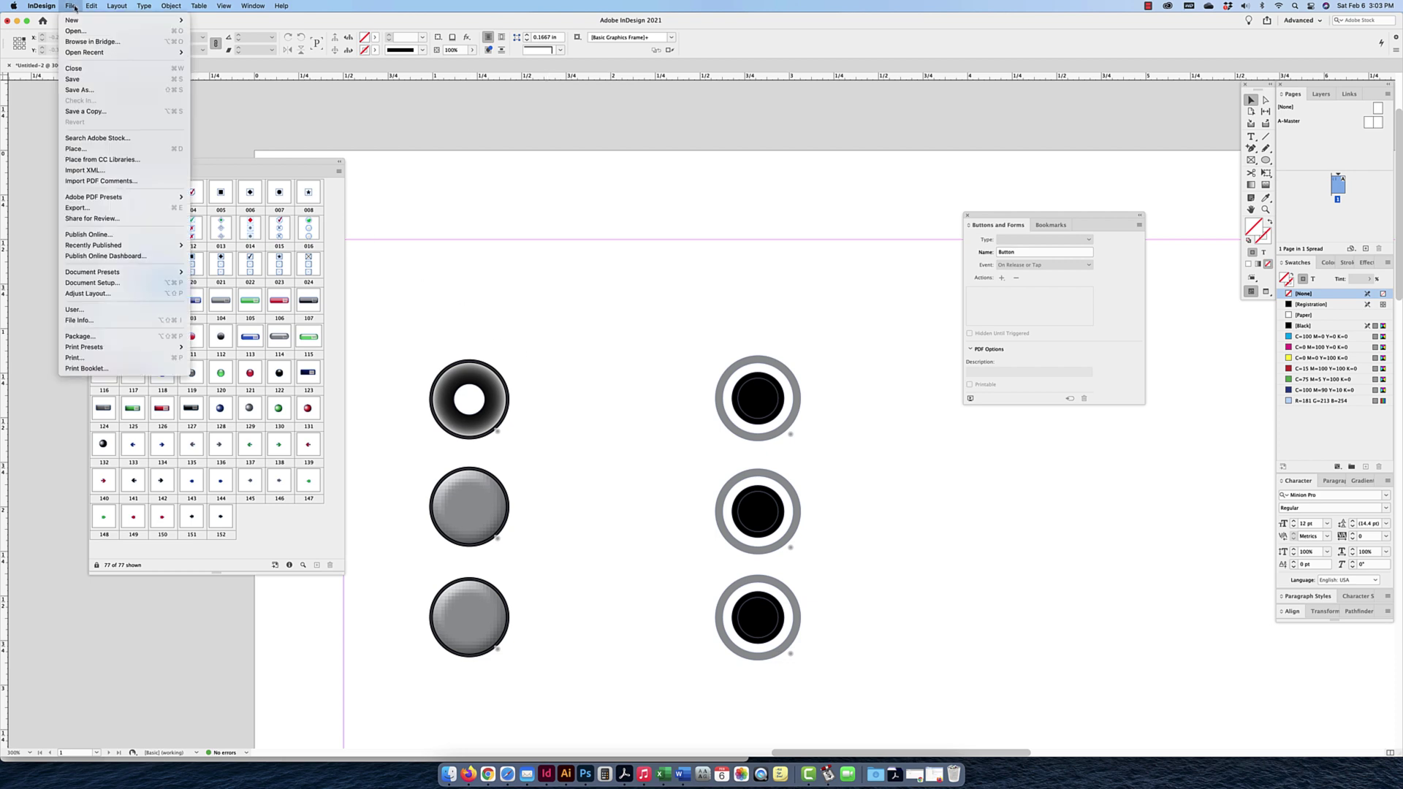
left_click(89, 207)
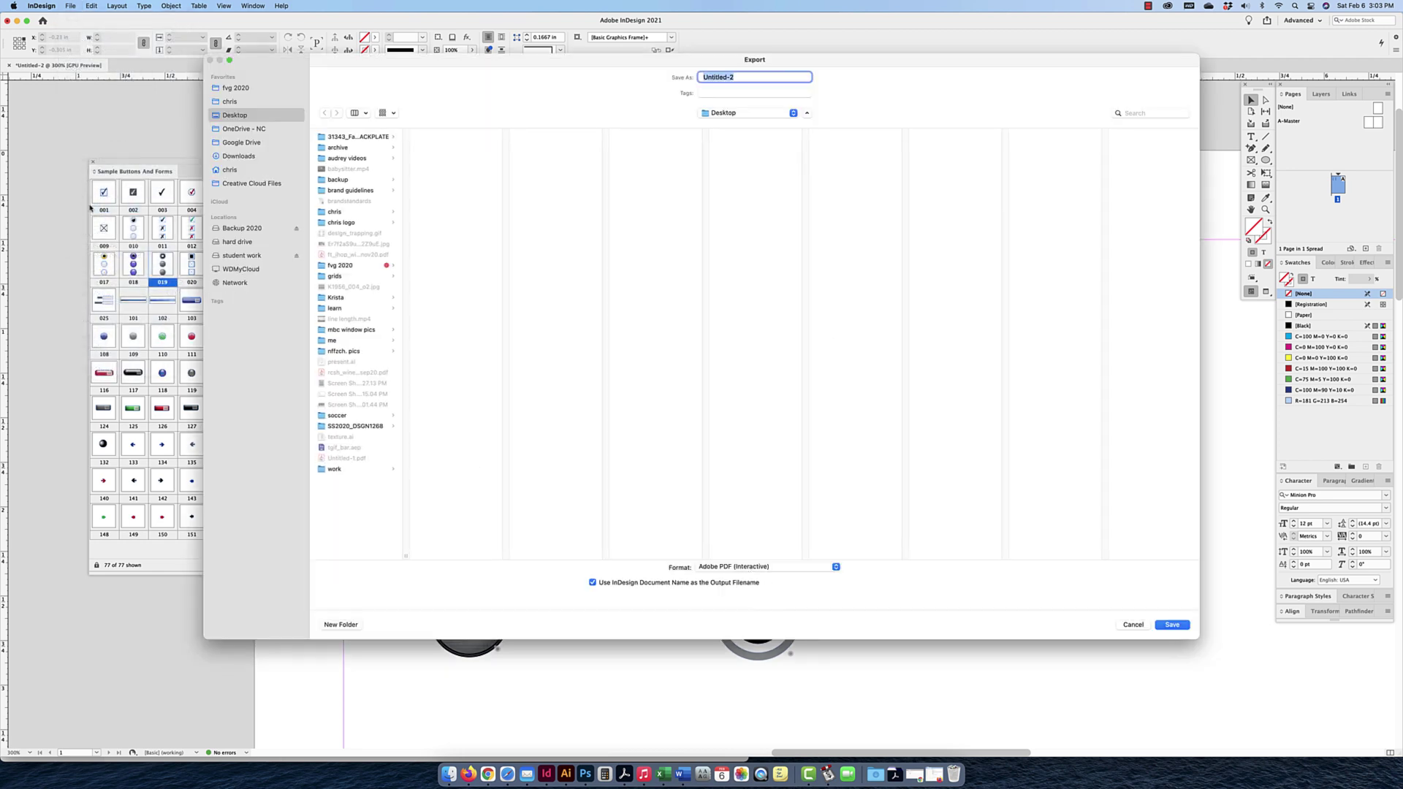
left_click(1177, 625)
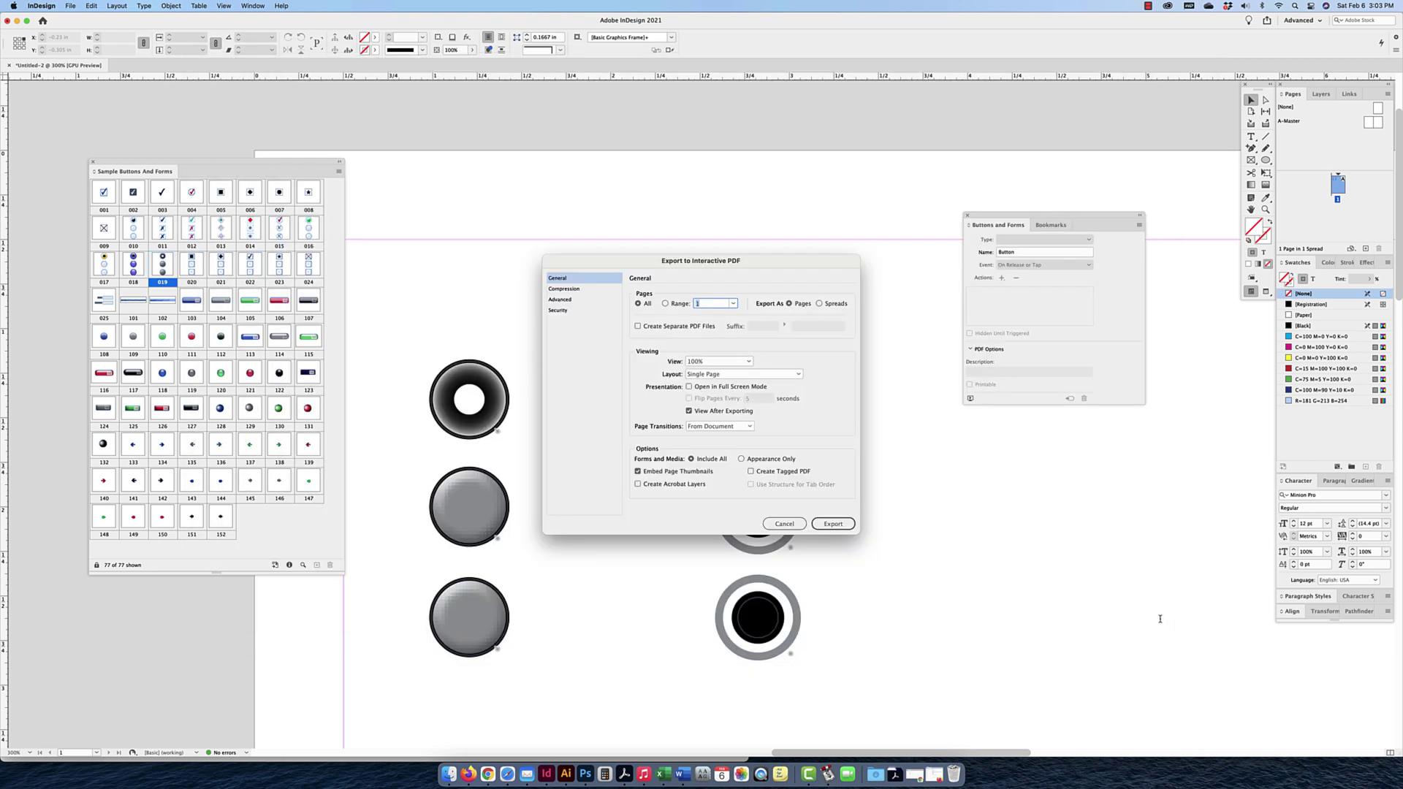
key("Return")
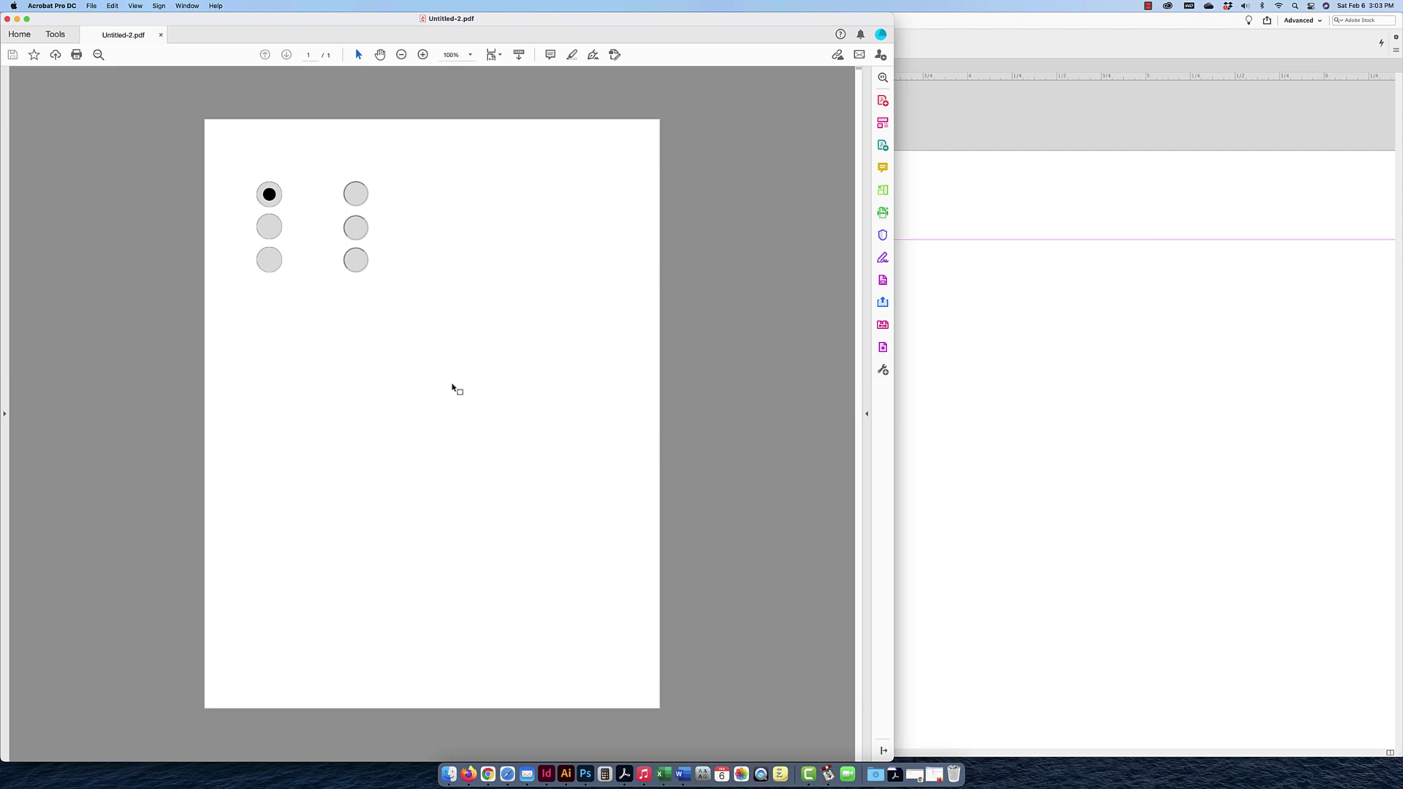
Test the PDF's radio buttons, selecting the left column's top, middle and bottom buttons.
left_click(269, 196)
left_click(355, 197)
left_click(276, 195)
left_click(269, 199)
left_click(271, 193)
left_click(270, 227)
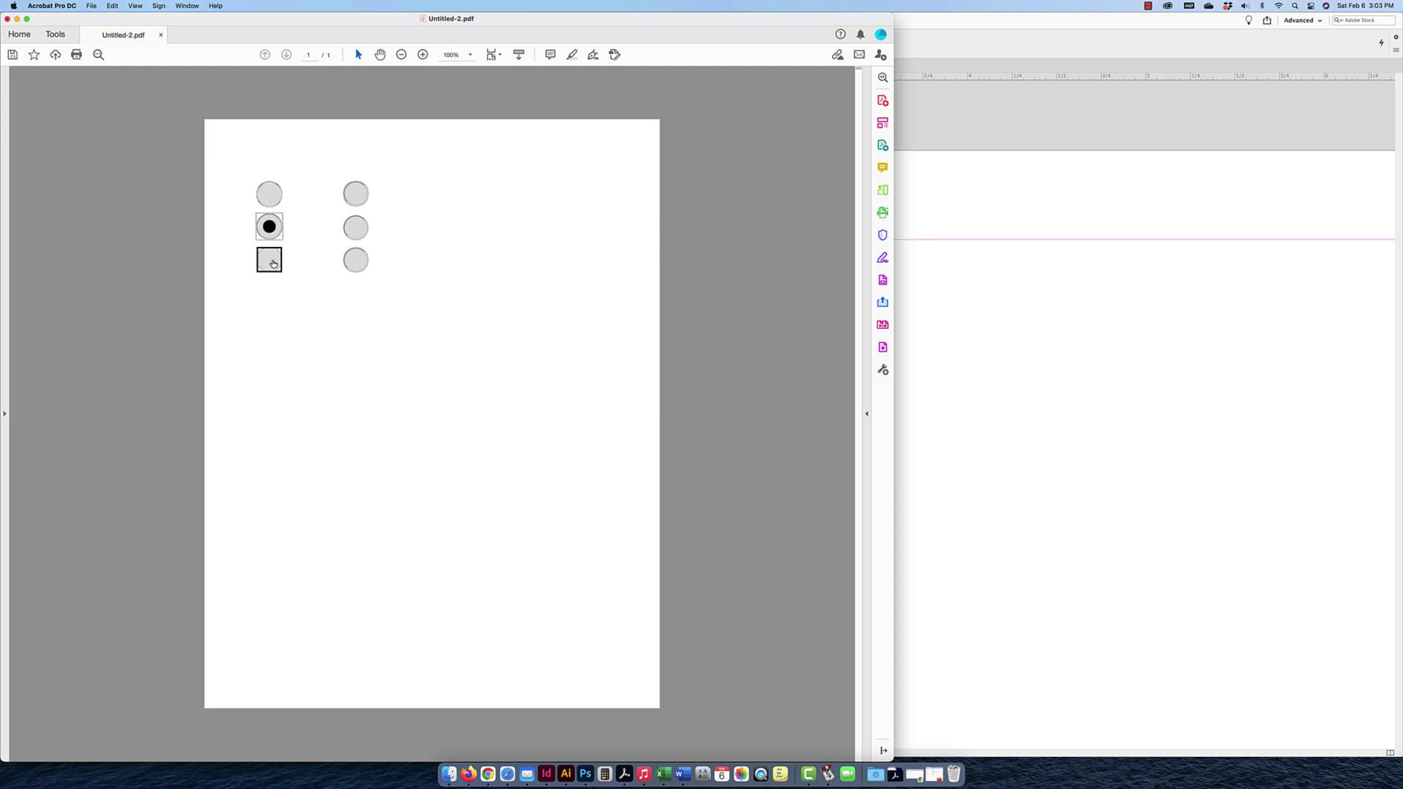
left_click(271, 261)
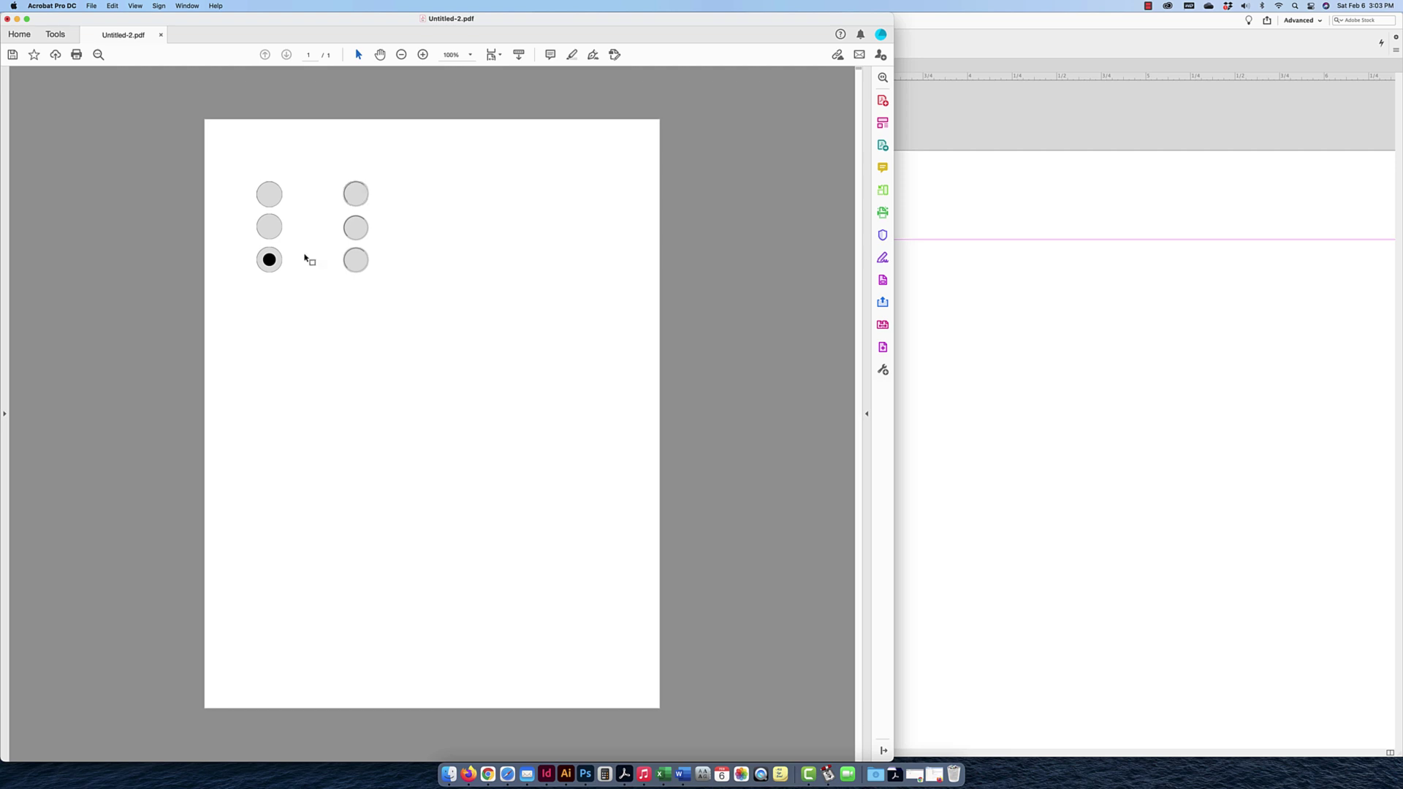
Test the right column's top, middle and bottom buttons, recheck both columns, then close the PDF.
left_click(357, 196)
left_click(364, 197)
left_click(355, 229)
left_click(355, 257)
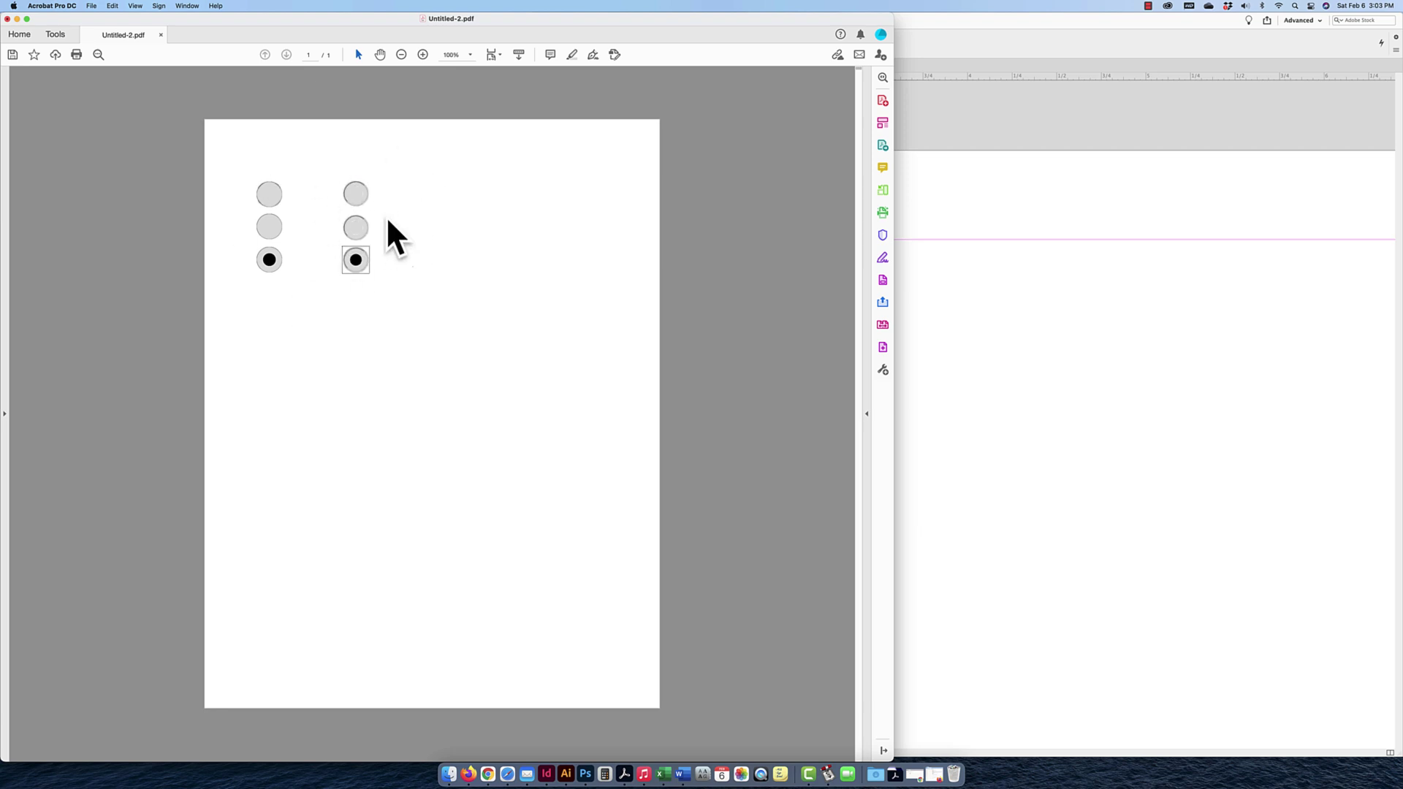
left_click(270, 195)
left_click(269, 261)
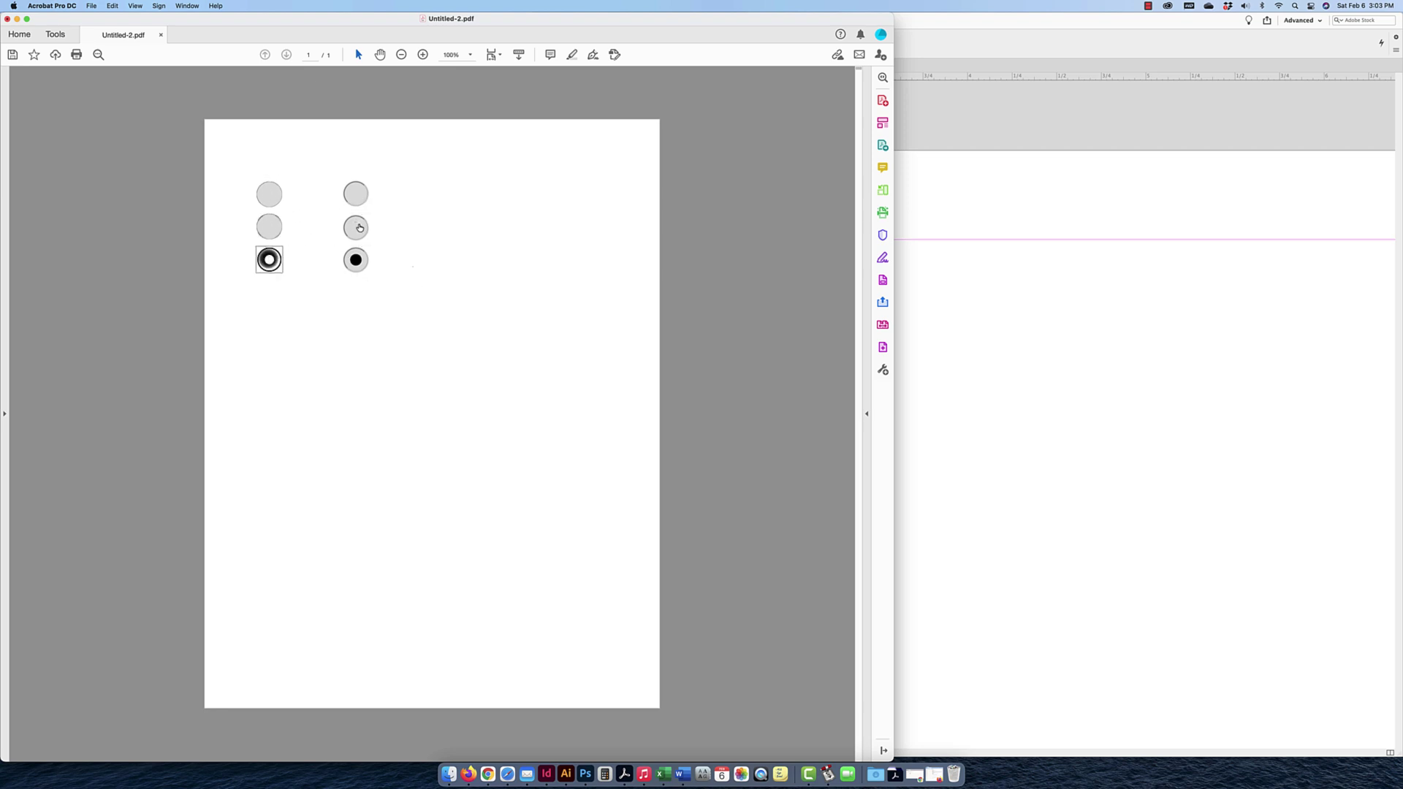
left_click(359, 228)
left_click(357, 261)
key("super+w")
Discard the PDF changes, zoom out, and move the three sample buttons further left.
left_click(715, 286)
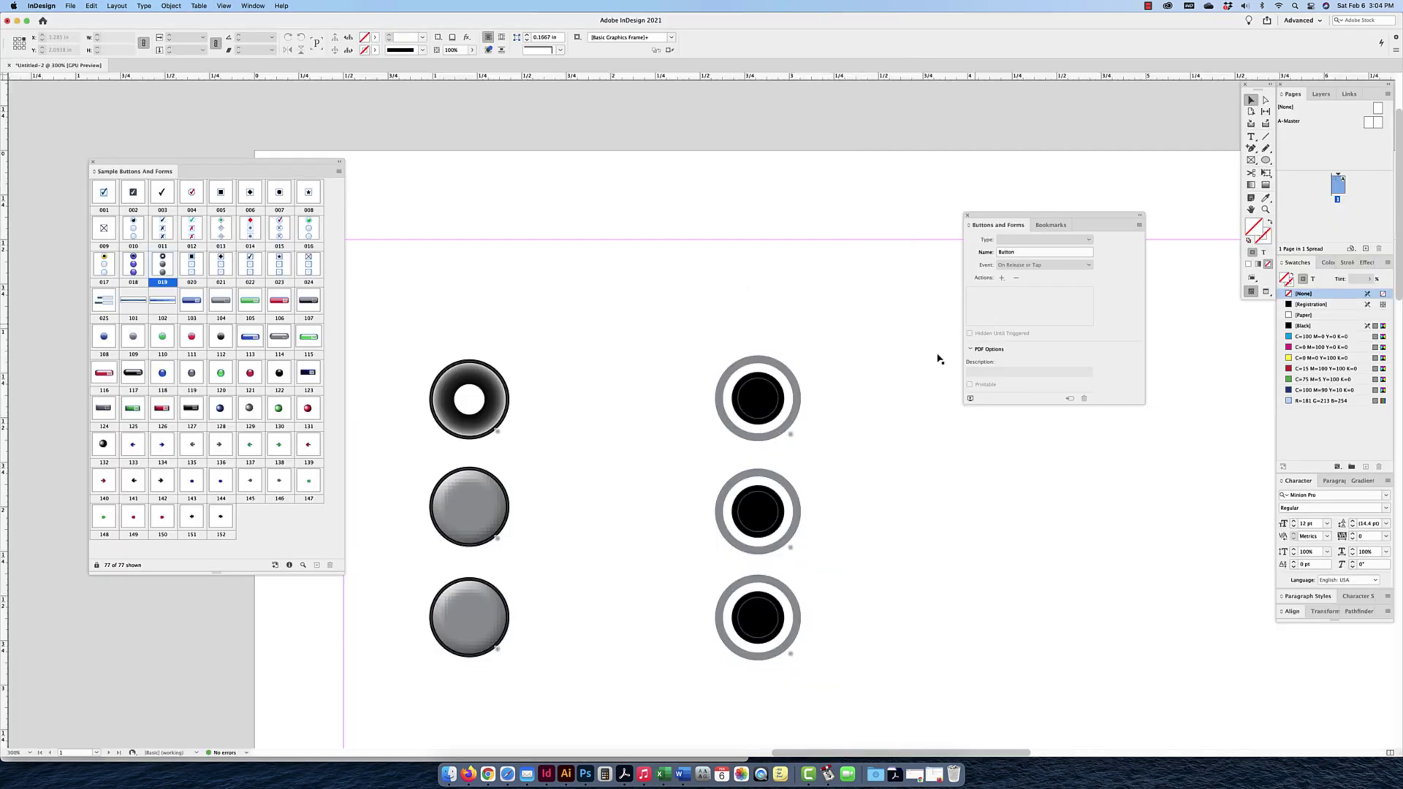
key("super+minus")
key("super+minus")
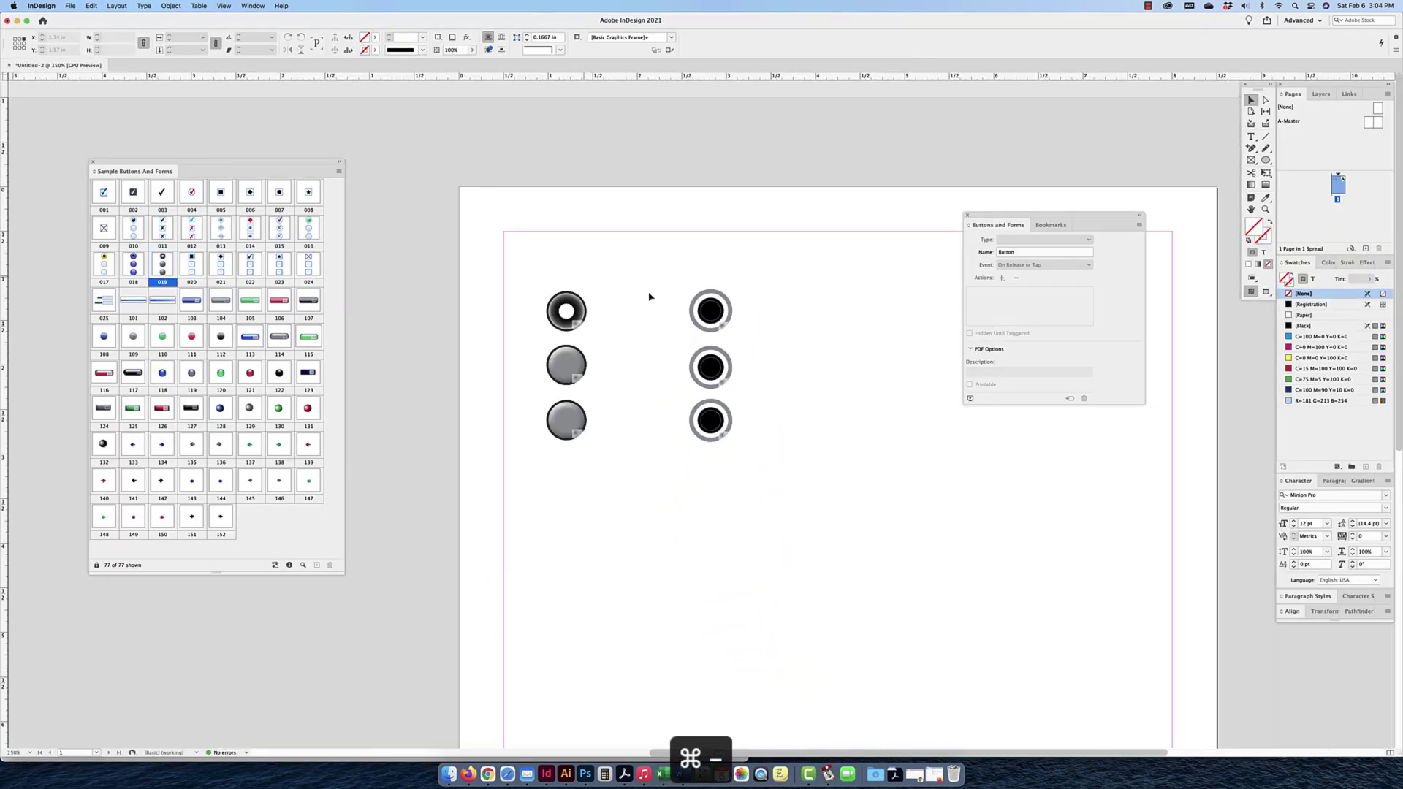
left_click_drag(633, 292, 407, 435)
Shift the gray-and-black column left and duplicate it to the right as a second column.
left_click_drag(645, 296, 755, 476)
left_click_drag(714, 311, 619, 311)
left_click(744, 314)
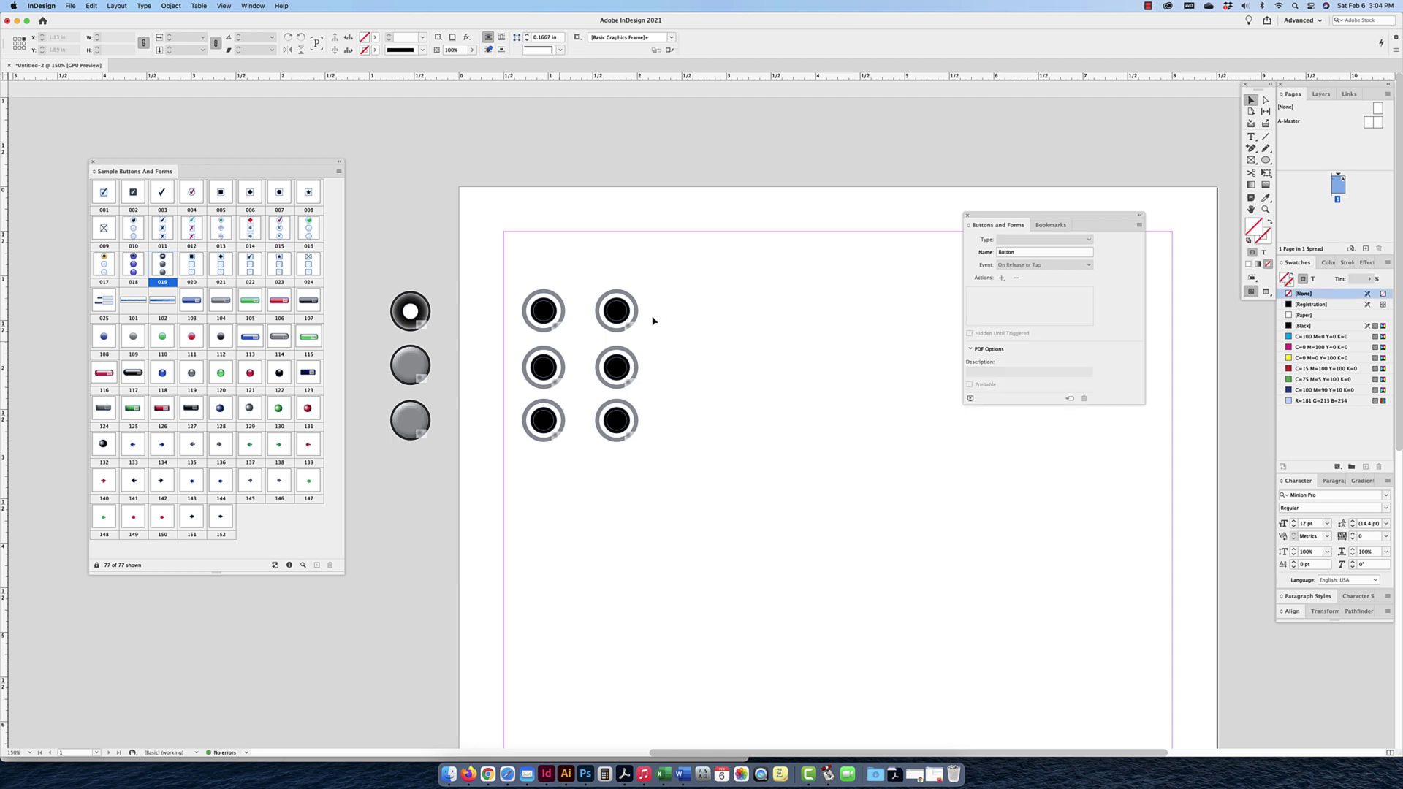
left_click(623, 322)
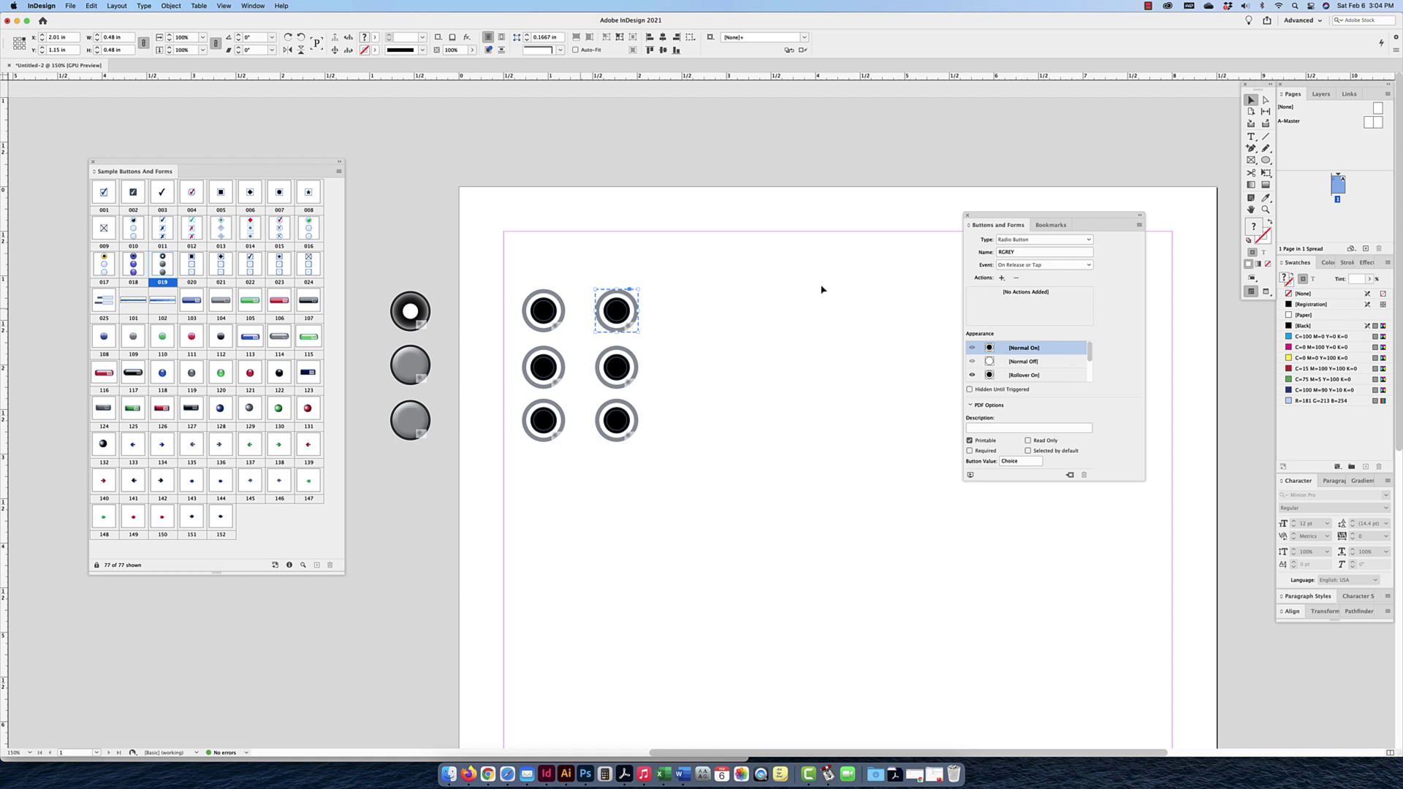
Rename the right-column buttons to RGREY1 and RGREY2 in the Buttons and Forms Name field.
left_click(1020, 254)
type("1")
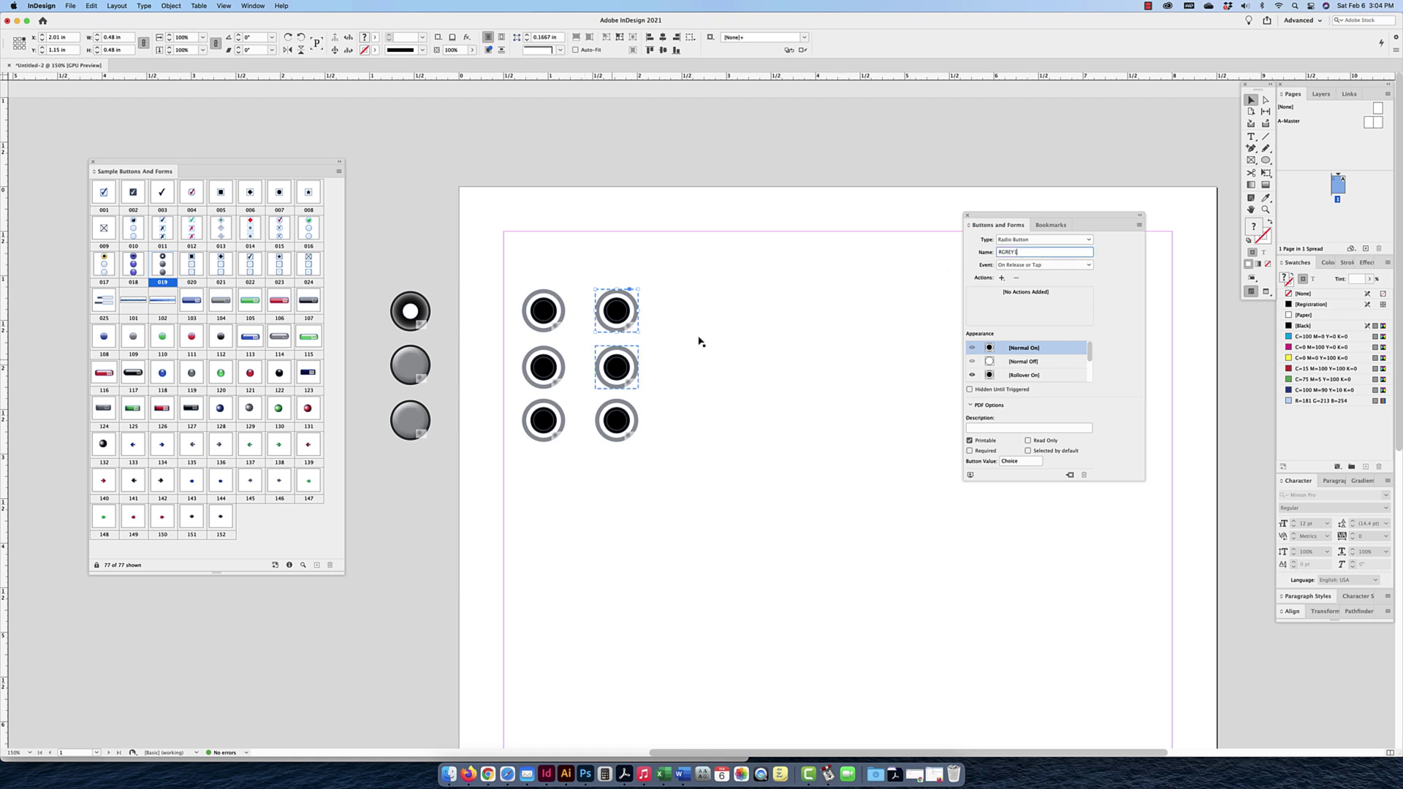
key("Return")
left_click(619, 421)
left_click(1018, 253)
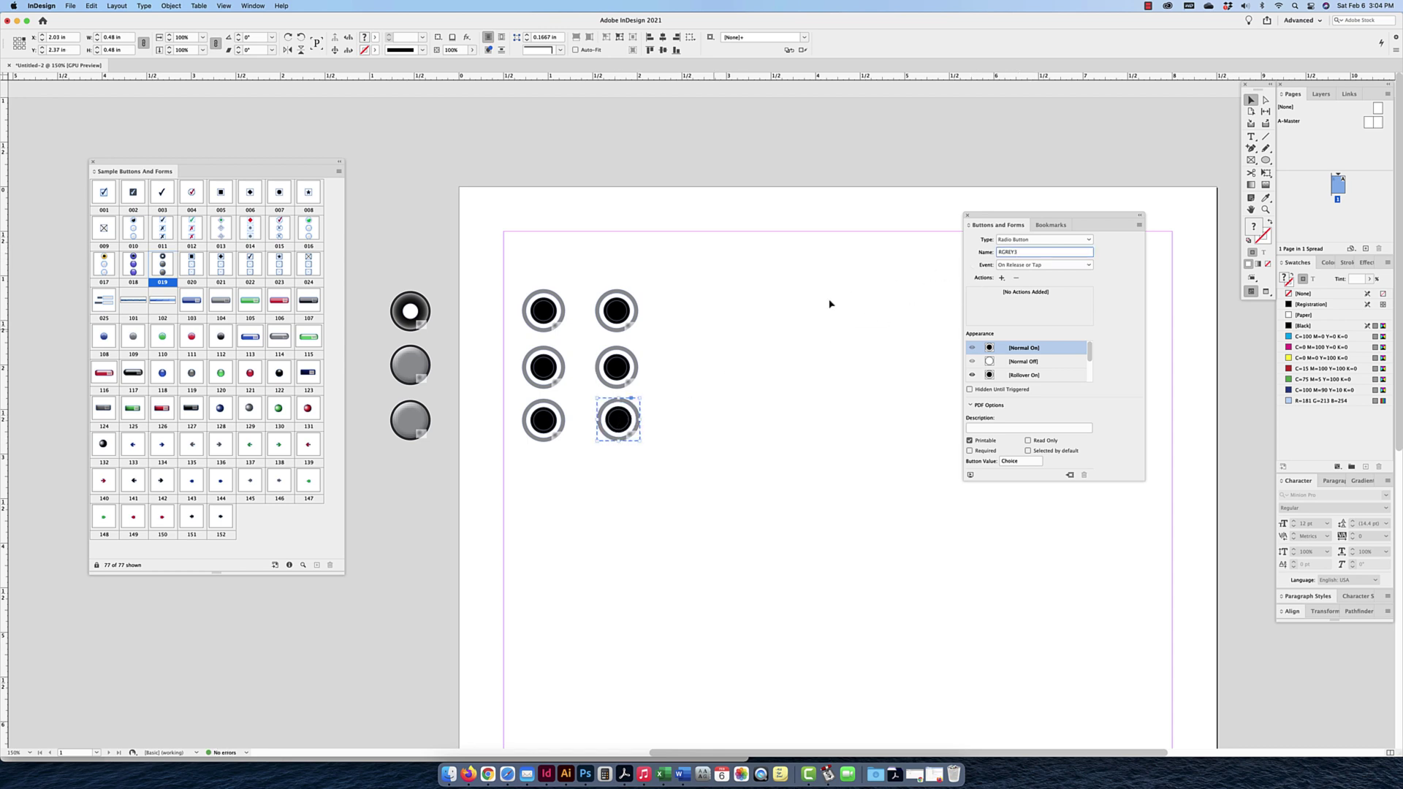
left_click(729, 330)
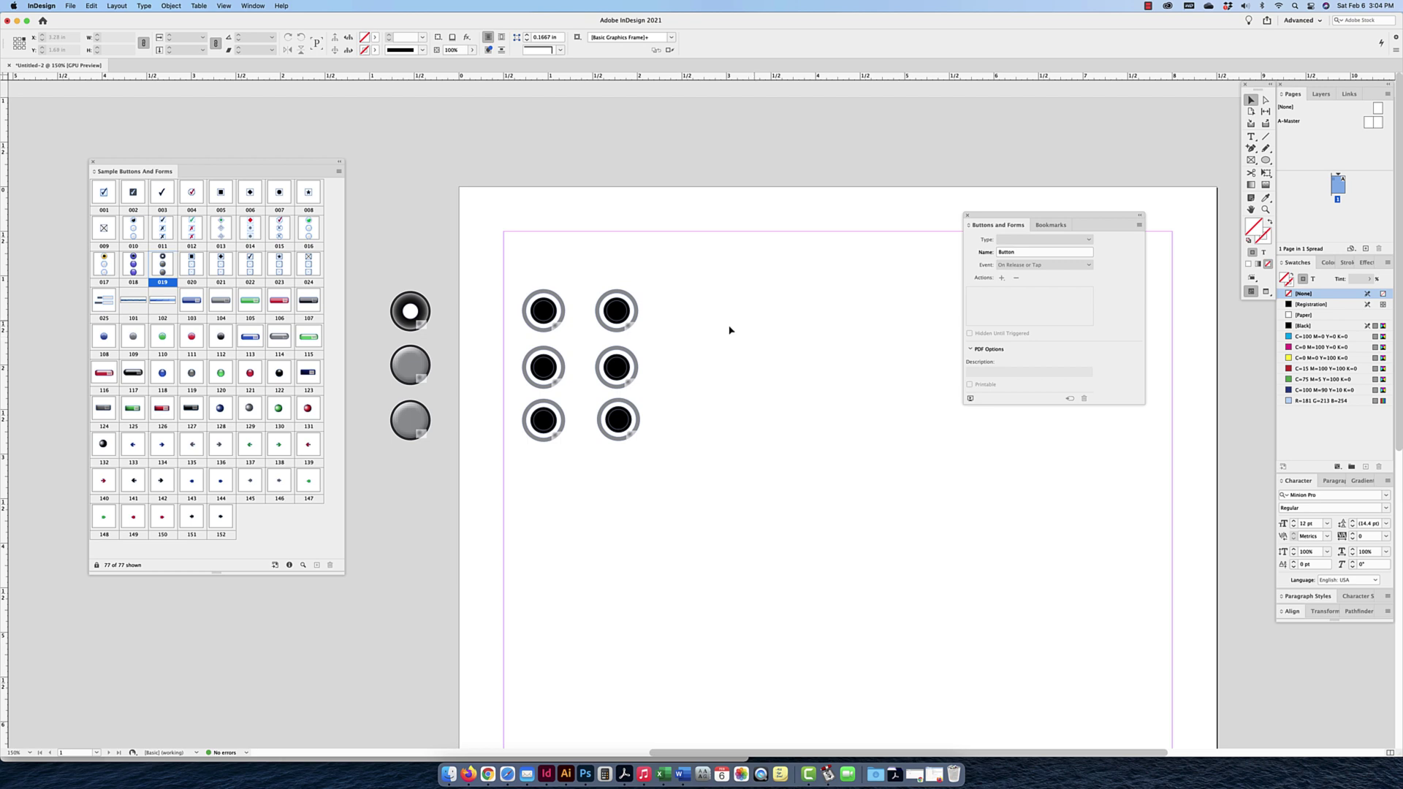
Re-export the interactive PDF with Cmd+E, replacing the existing Untitled-2.pdf.
key("super+e")
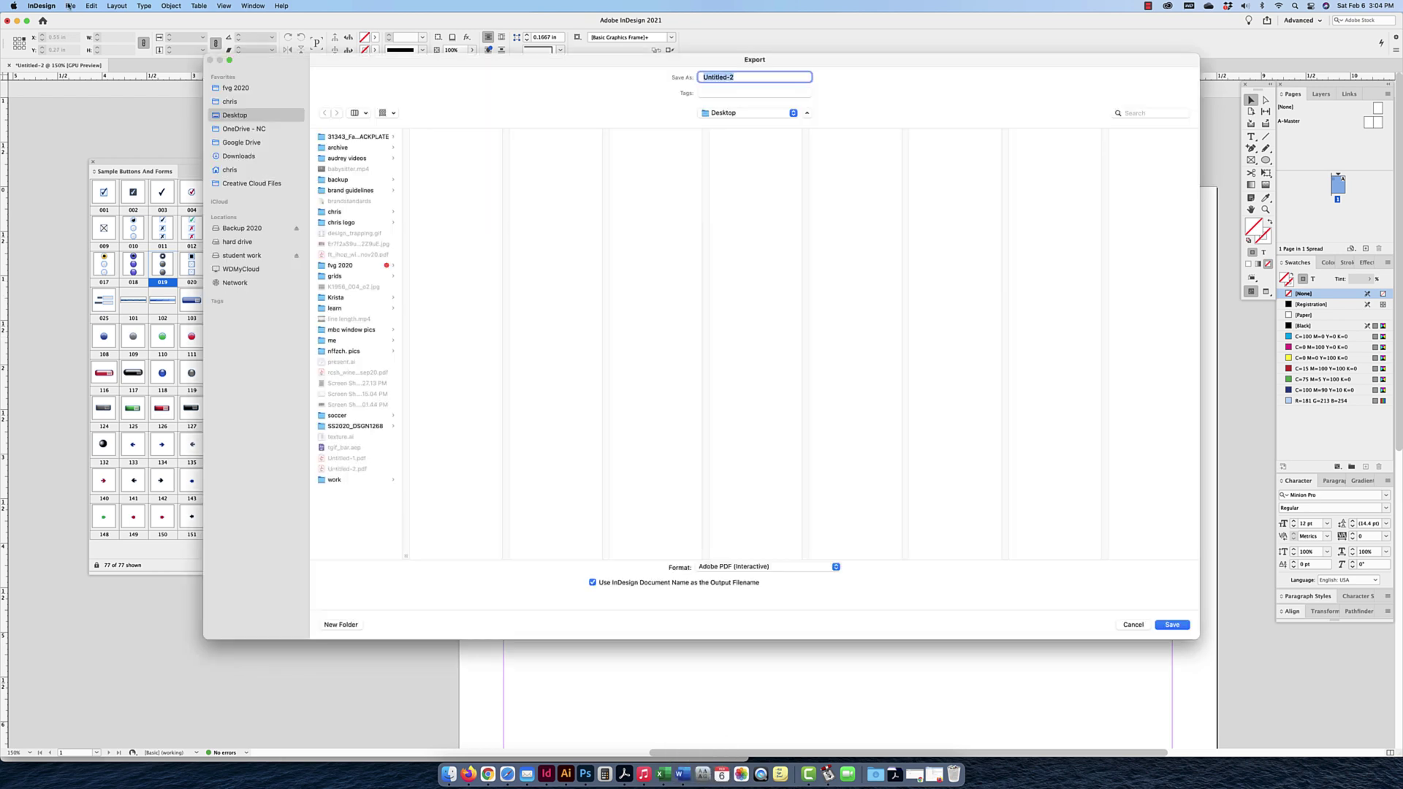
left_click(1173, 626)
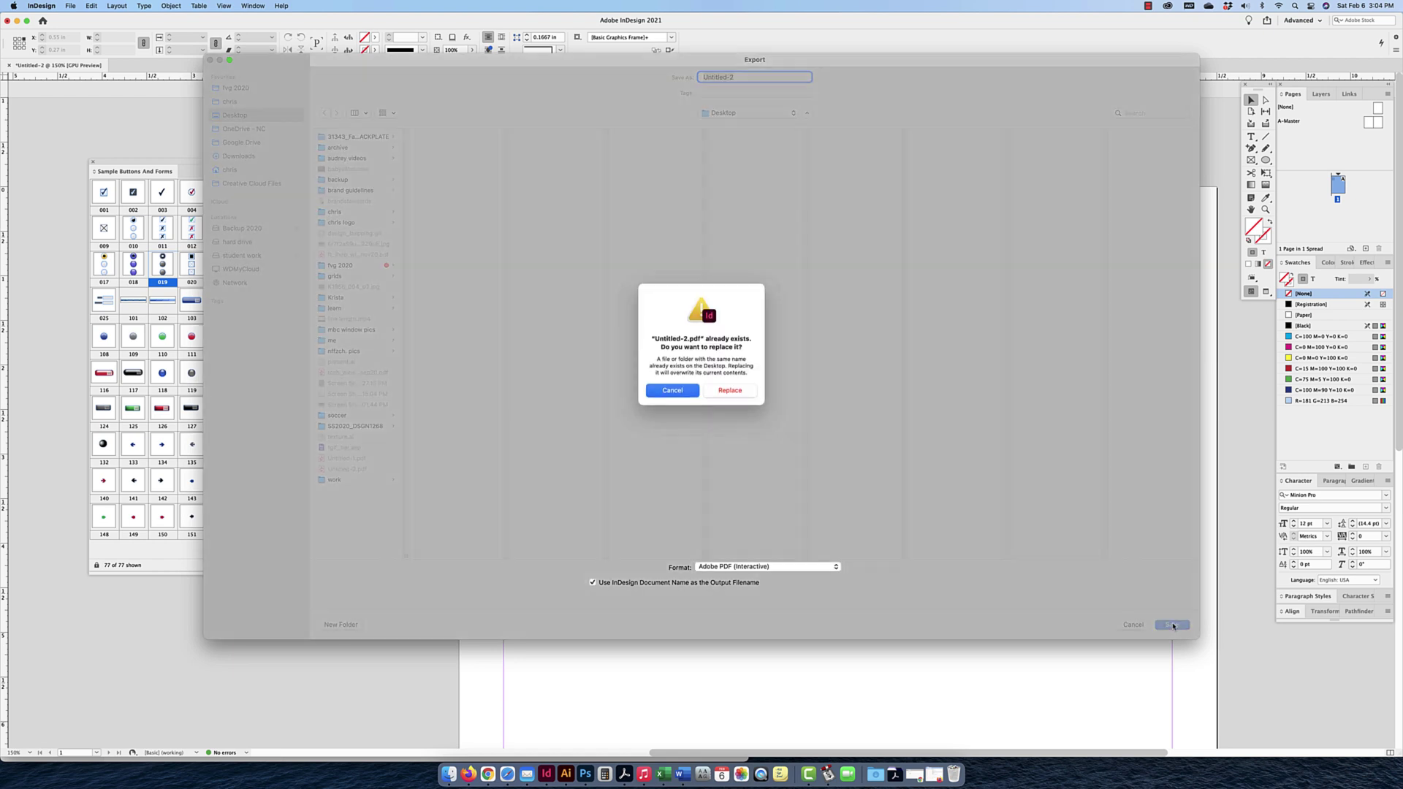
left_click(726, 392)
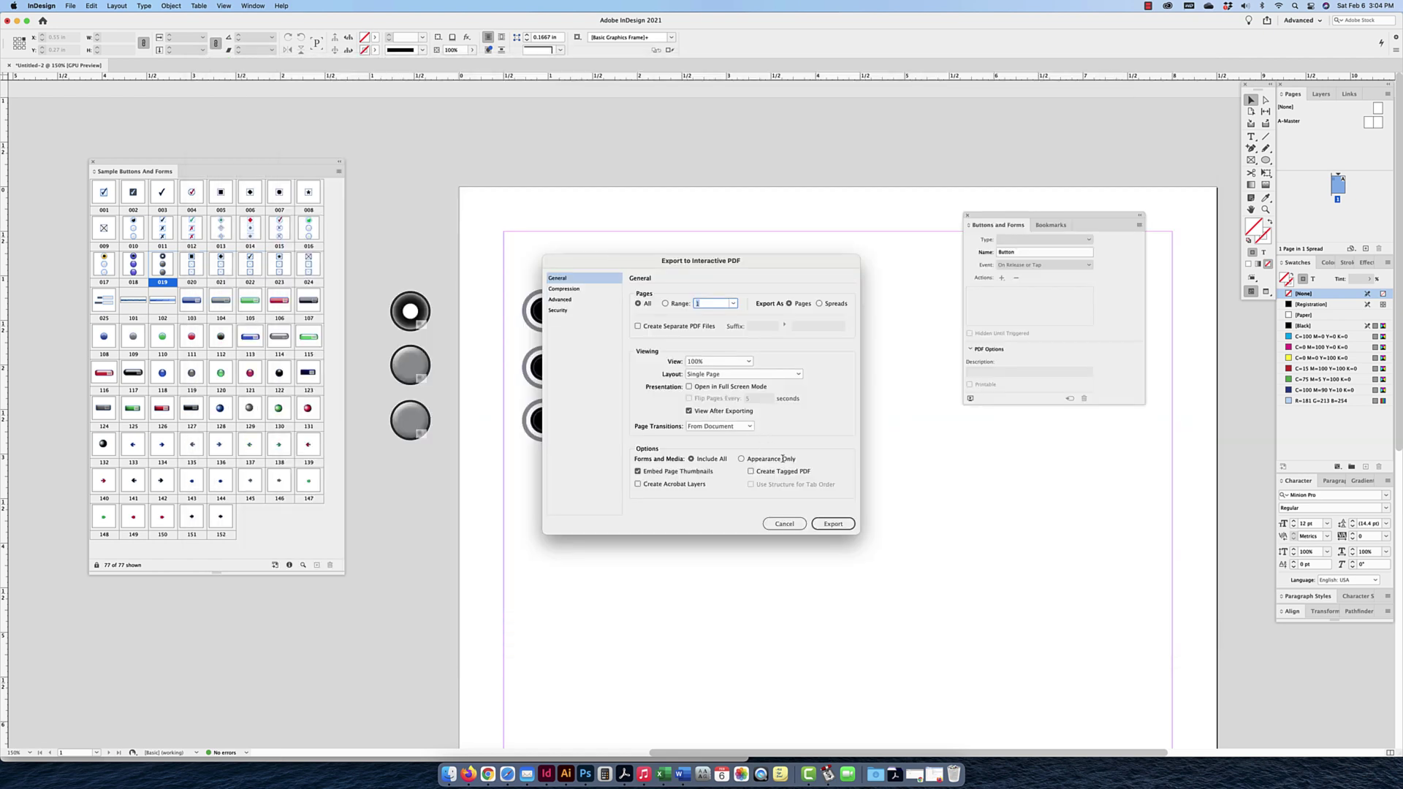
left_click(833, 525)
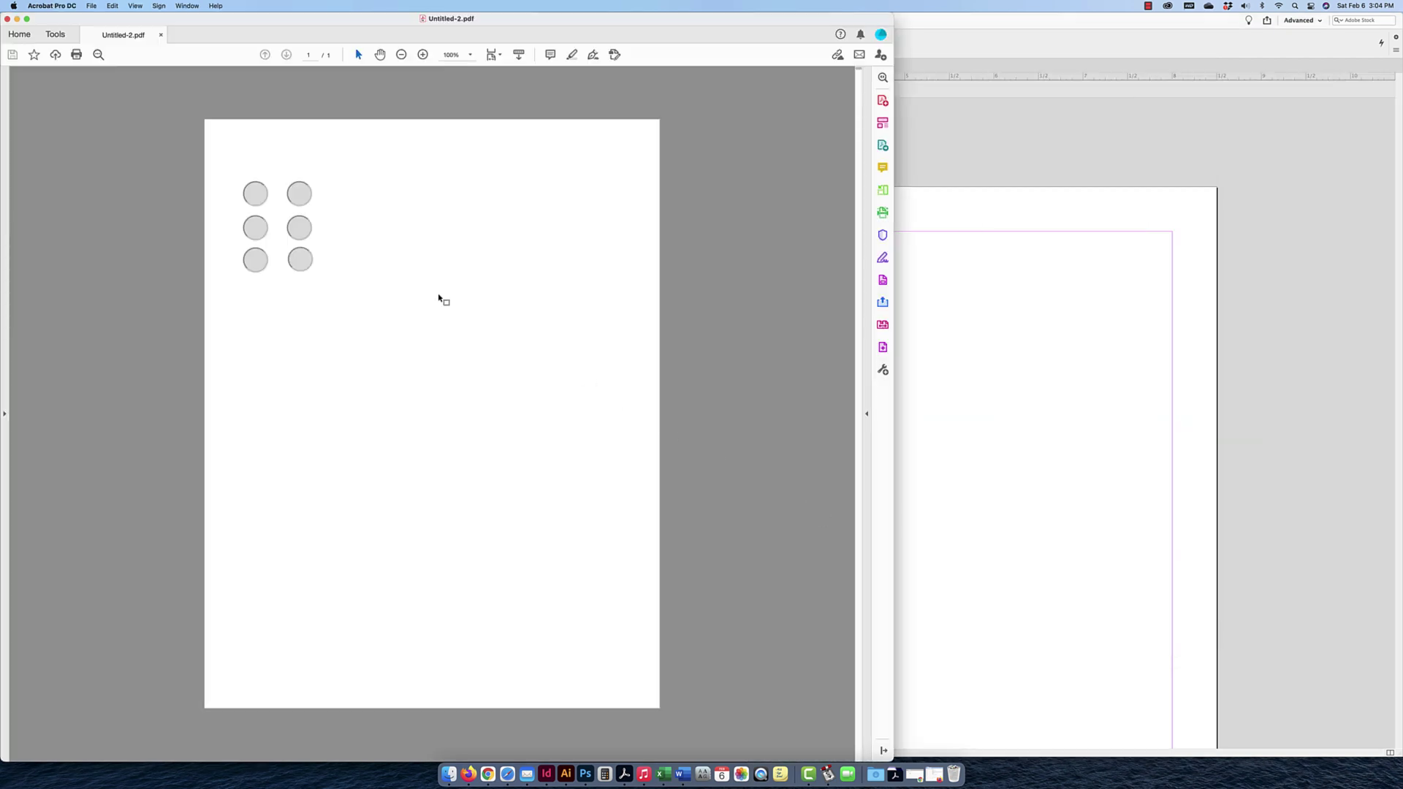
Test the left column's radio buttons, ending with the top one selected.
left_click(253, 192)
left_click(255, 227)
left_click(253, 261)
left_click(254, 228)
left_click(254, 193)
Turn on all three right-column buttons, then move the Acrobat window aside and close it.
left_click(306, 193)
left_click(305, 228)
left_click(305, 261)
left_click(466, 282)
left_click_drag(252, 18, 629, 7)
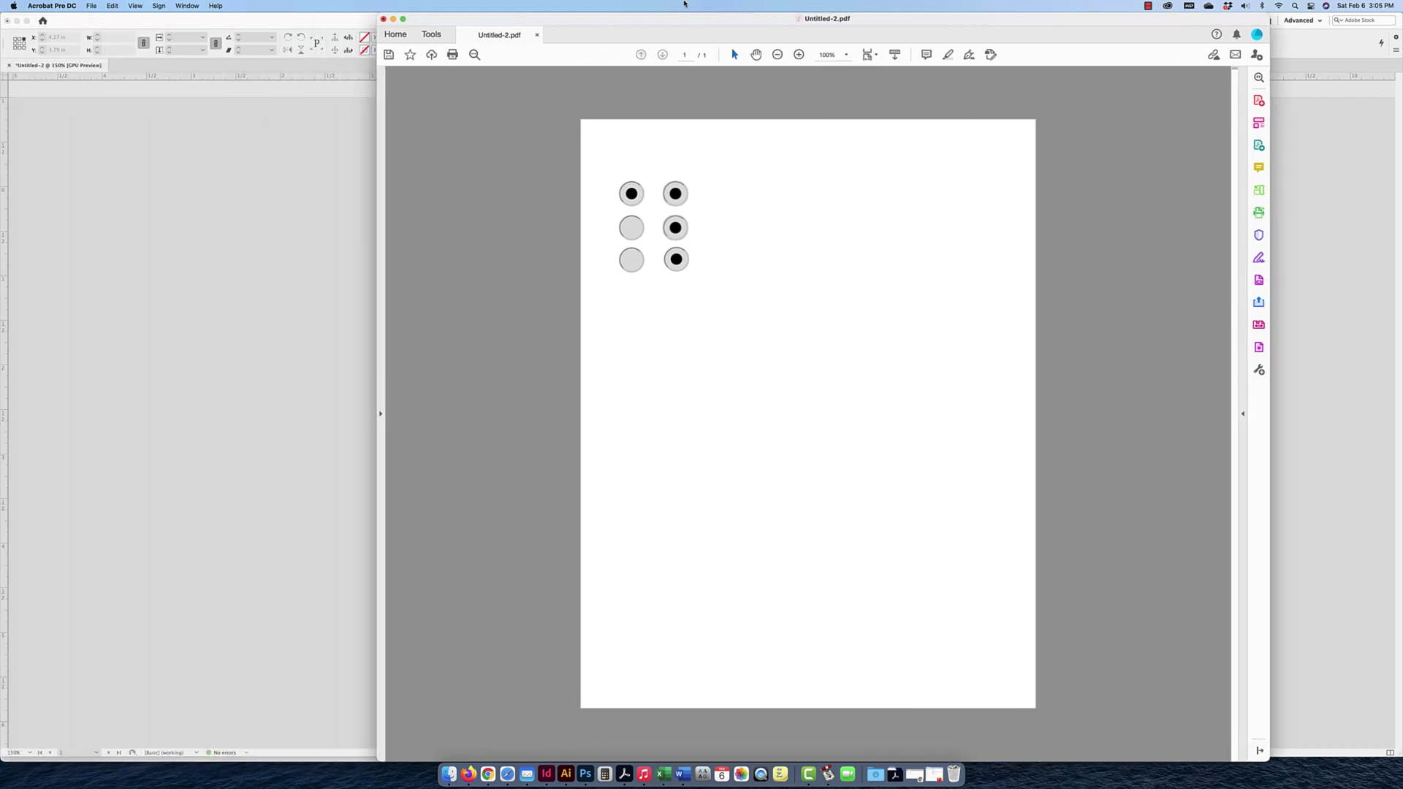
left_click(384, 19)
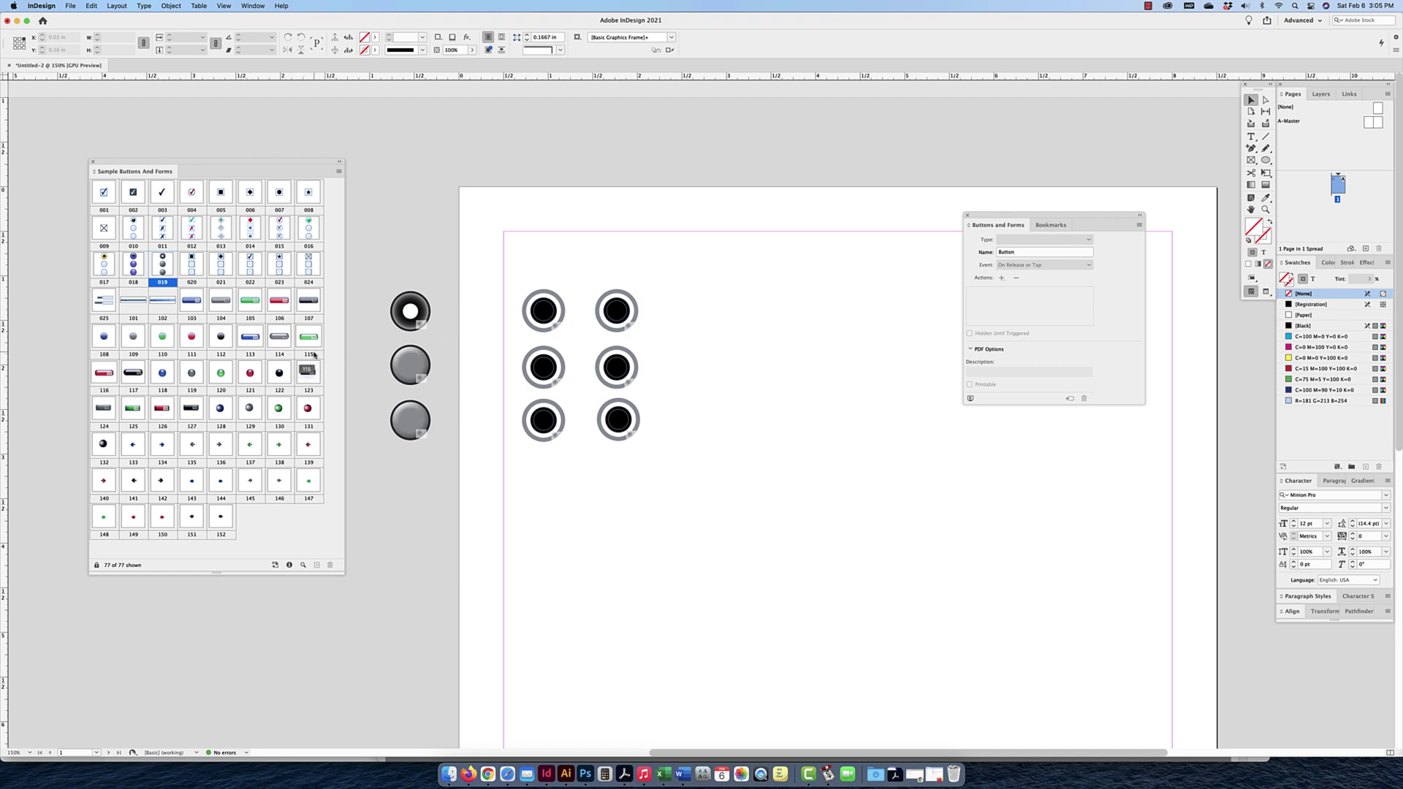
left_click(620, 358)
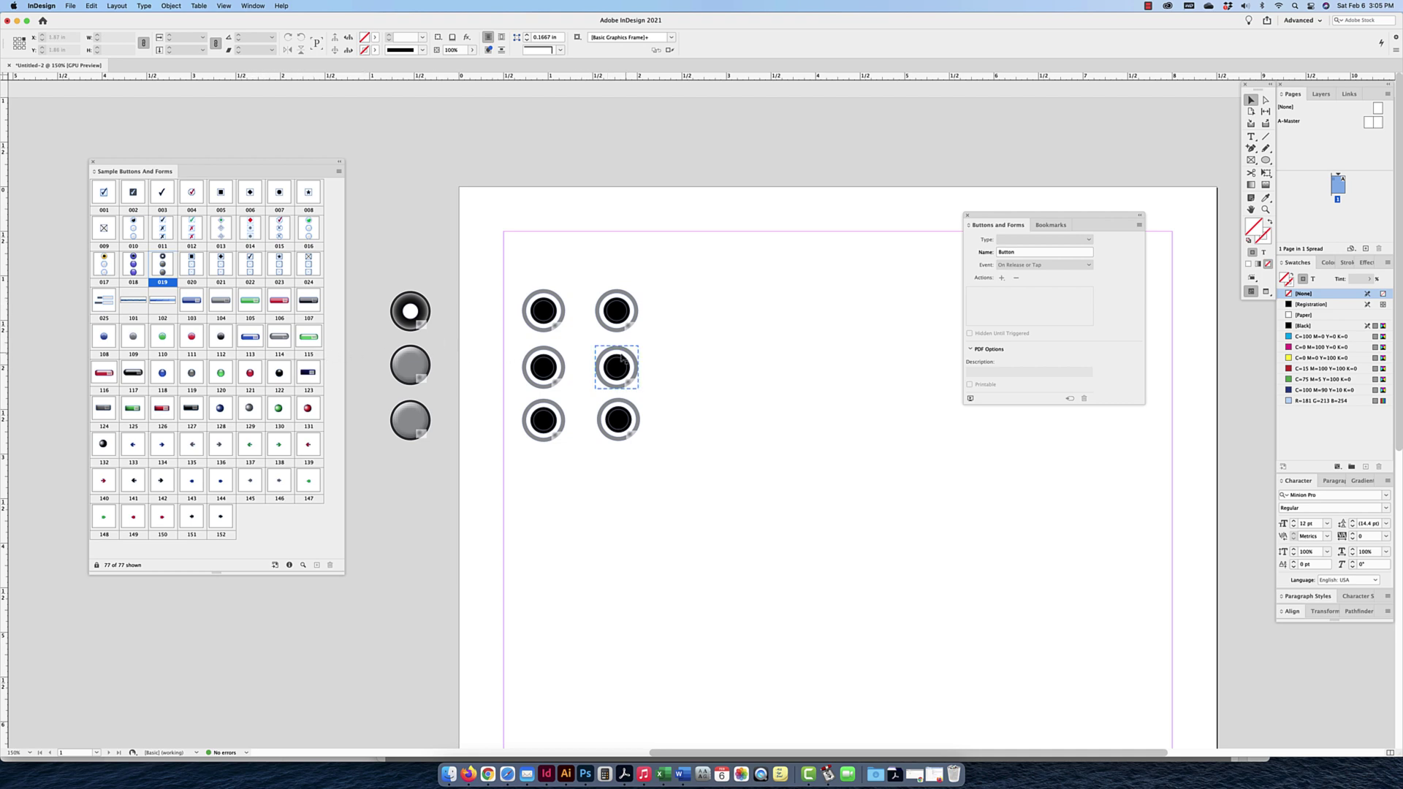